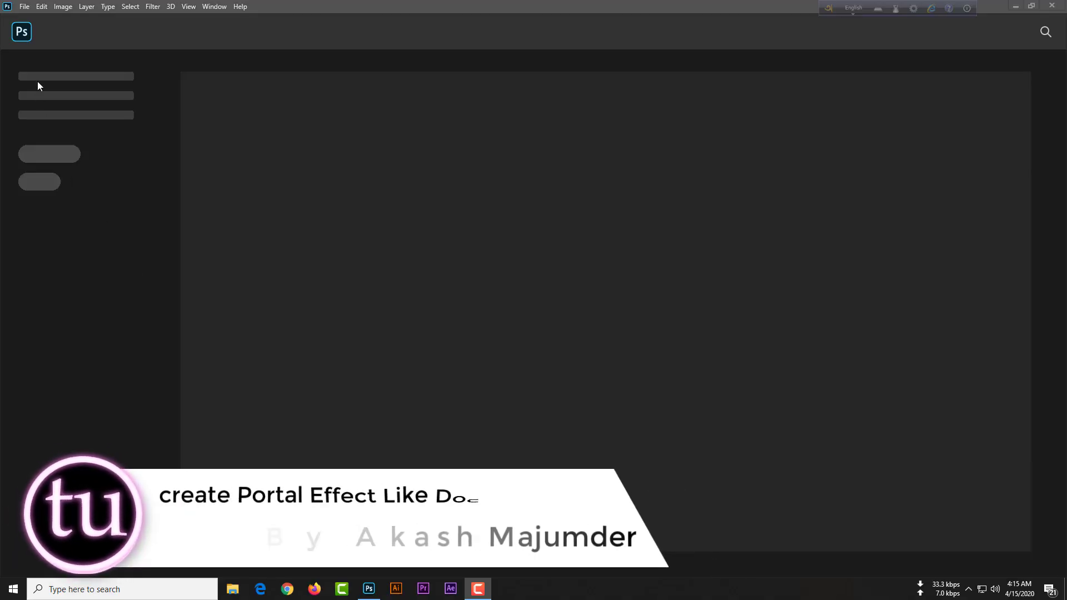
# Step: Open the image sepia-photography-of-man-wearing-black-sweatshirt-holding-943241.jpg from the 03 Images folder
pyautogui.click(24, 6)
pyautogui.click(33, 31)
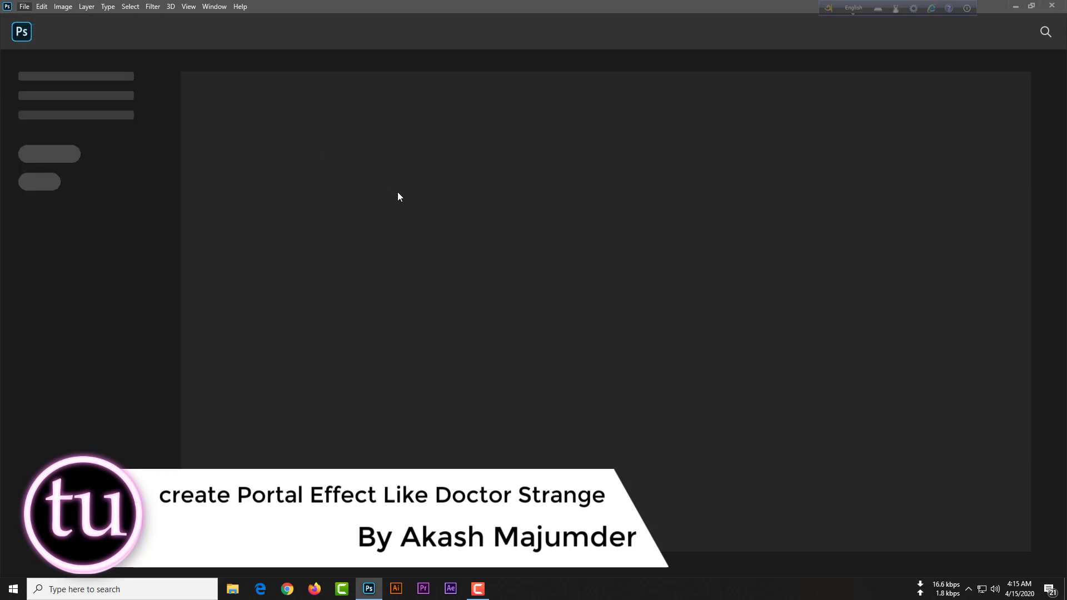
pyautogui.scroll(-3, 305, 218)
pyautogui.scroll(3, 305, 217)
pyautogui.scroll(-3, 305, 217)
pyautogui.click(222, 149)
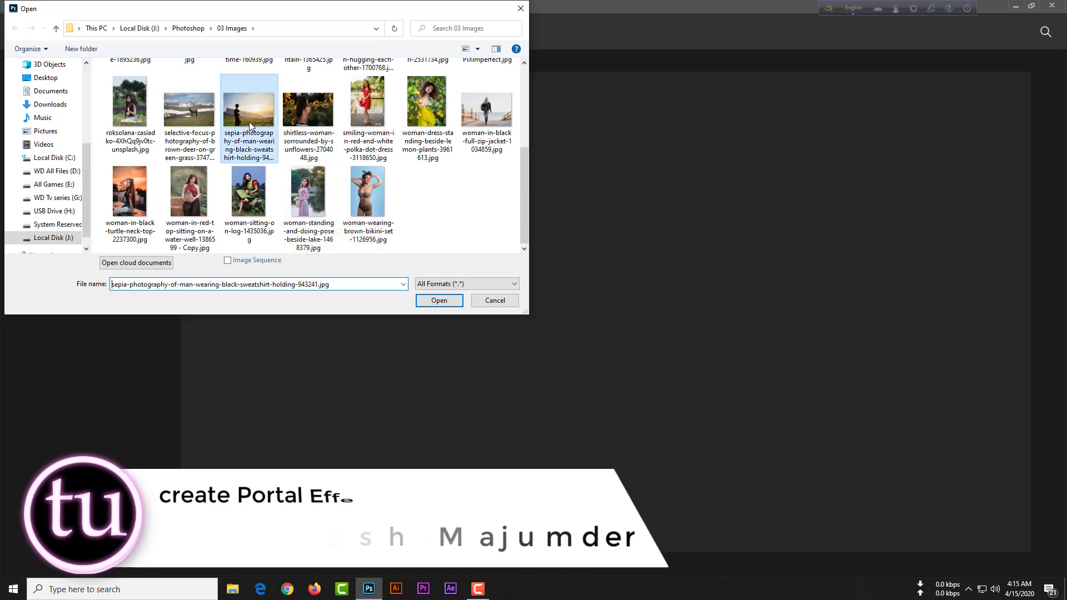
pyautogui.click(438, 301)
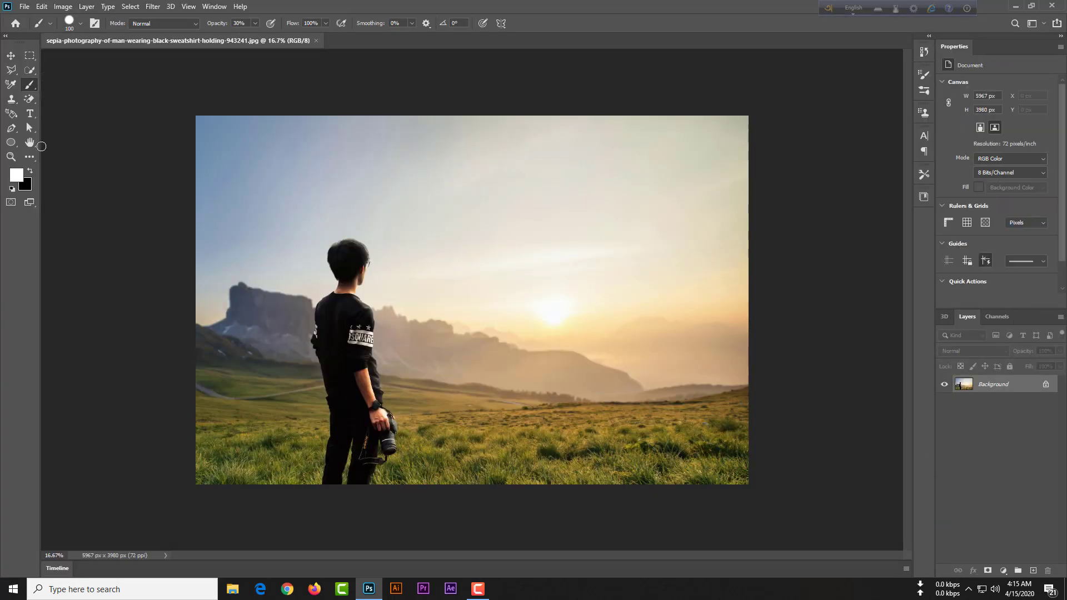
# Step: Set up the Crop tool with the W x H x Resolution preset at 1920 px by 1080 px
pyautogui.click(28, 159)
pyautogui.click(33, 154)
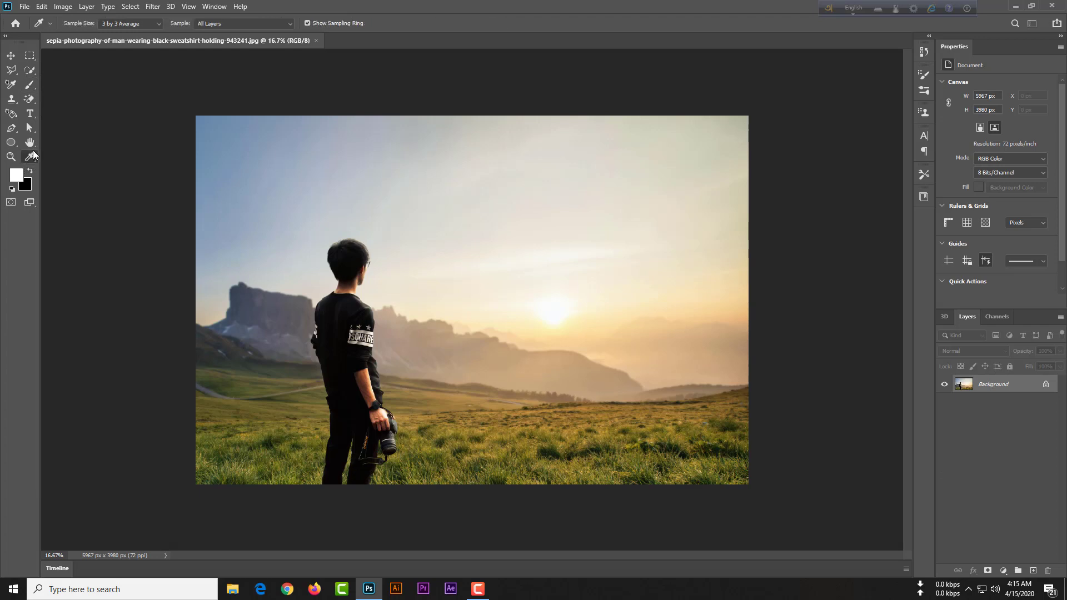
pyautogui.click(33, 161)
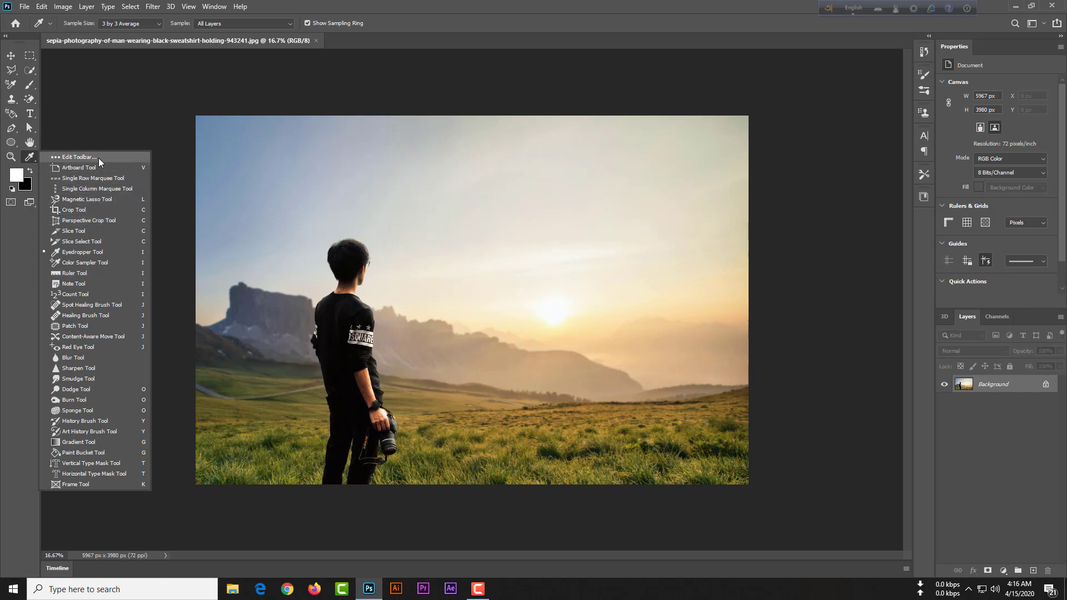
pyautogui.click(97, 210)
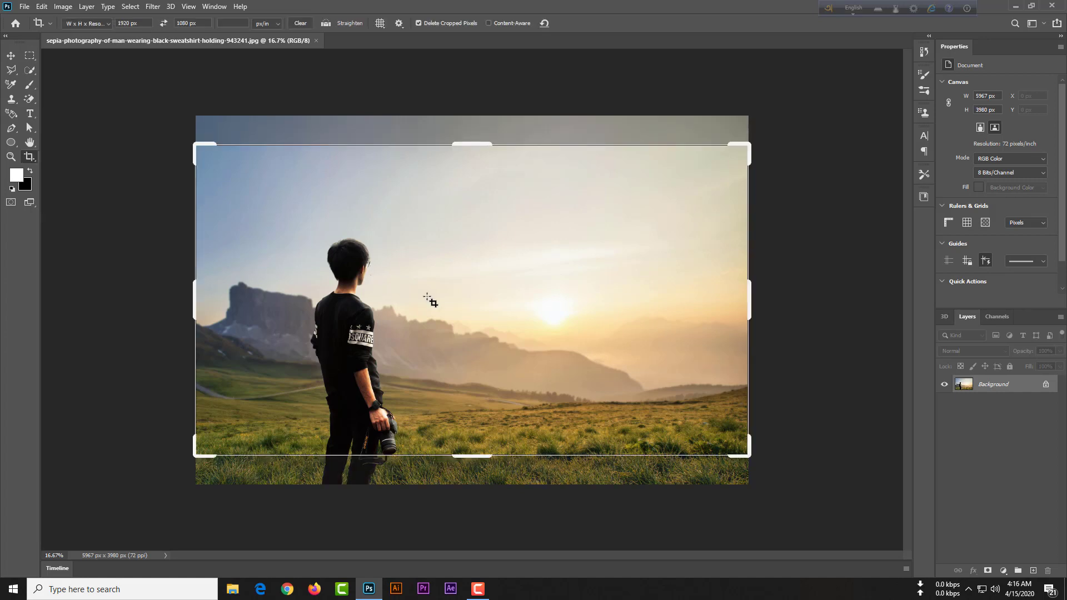
pyautogui.rightClick(388, 255)
pyautogui.rightClick(389, 234)
pyautogui.rightClick(389, 234)
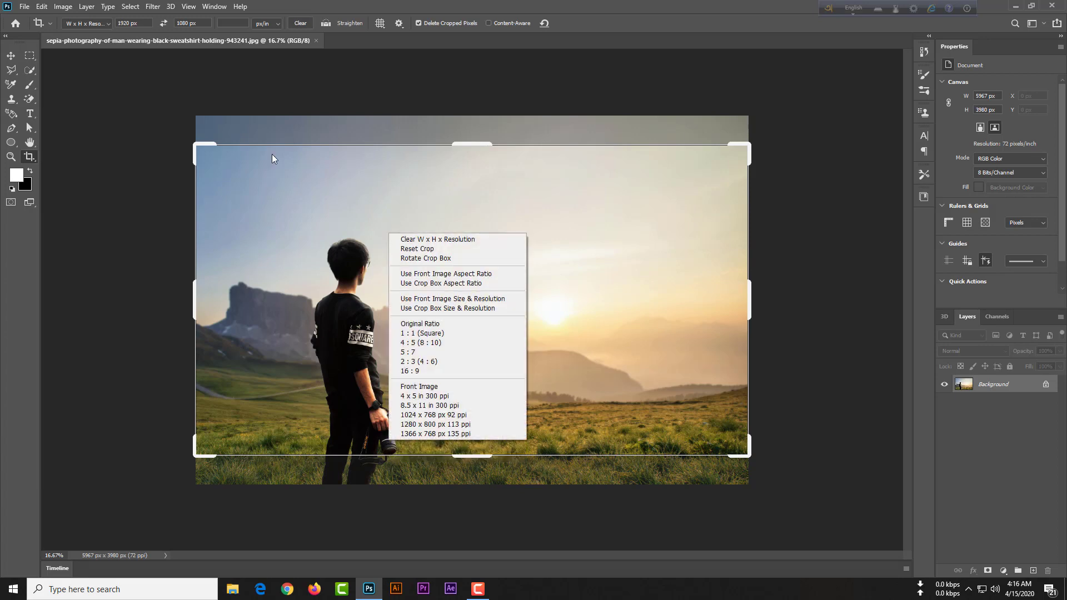
pyautogui.click(84, 23)
pyautogui.click(83, 23)
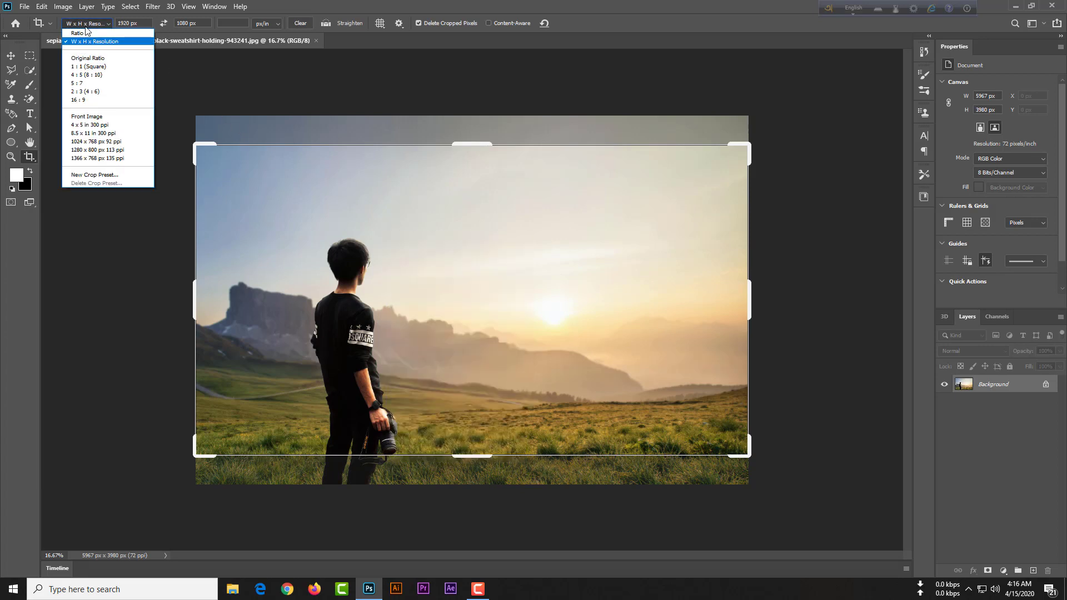
pyautogui.click(86, 43)
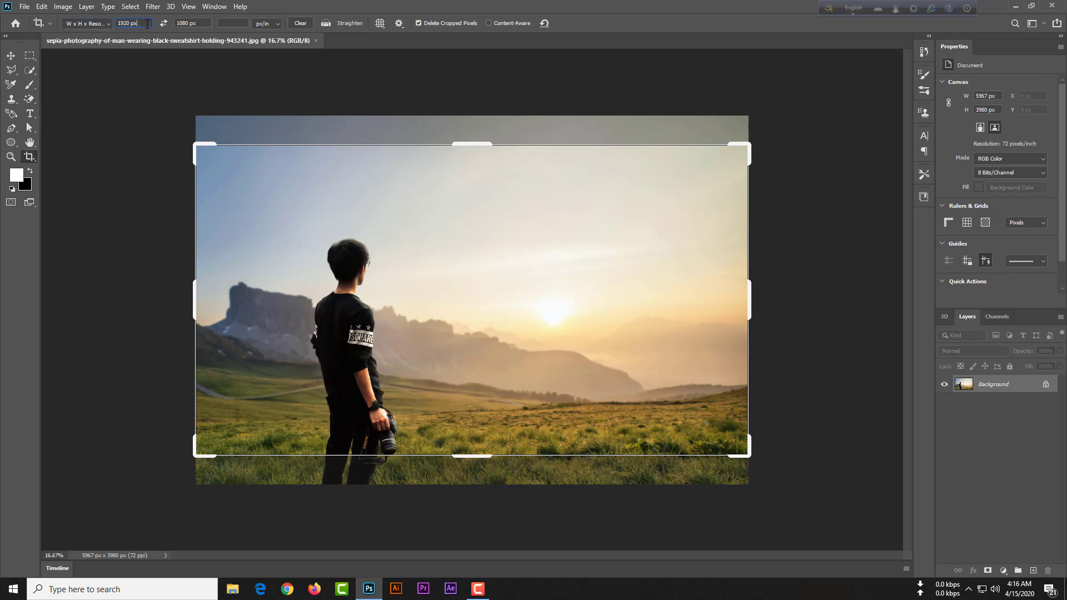
pyautogui.click(202, 23)
pyautogui.press('Return')
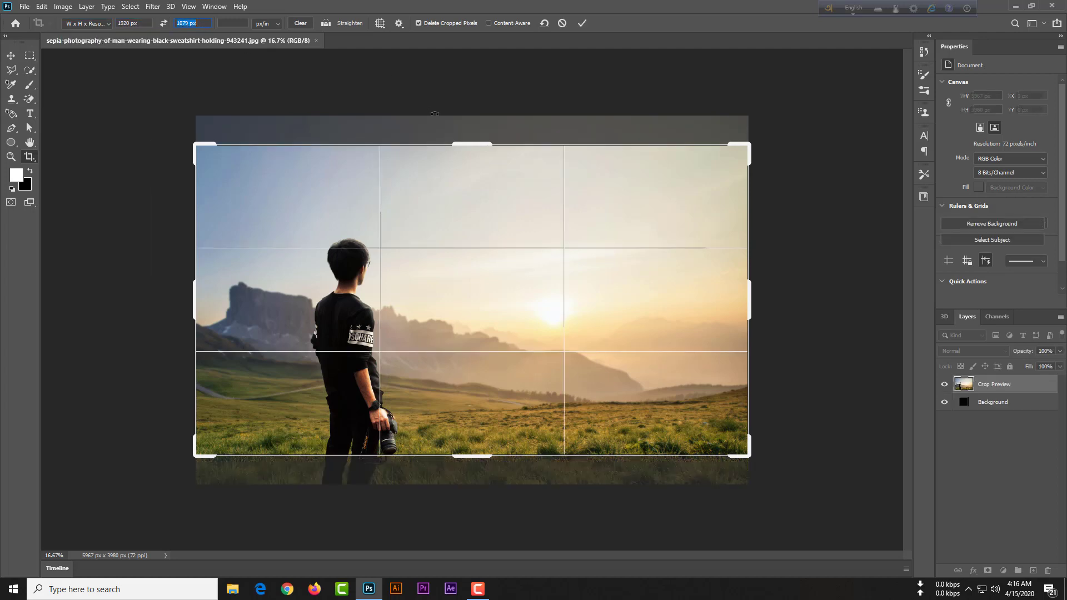
# Step: Shift the photo up inside the crop frame so its lower edge is kept, and apply the crop
pyautogui.moveTo(369, 185); pyautogui.dragTo(371, 156)
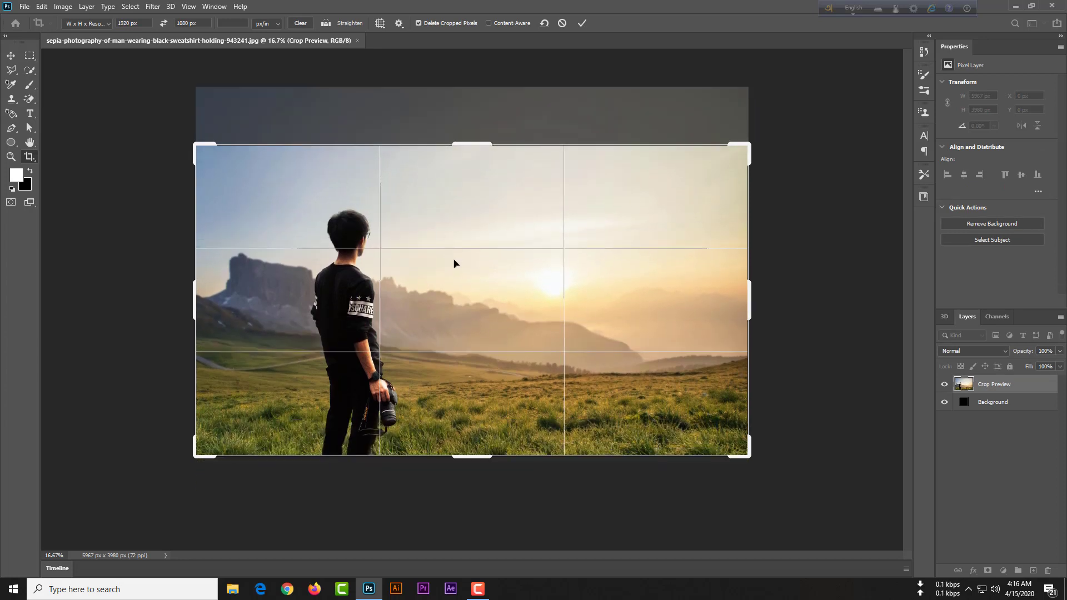
pyautogui.press('Return')
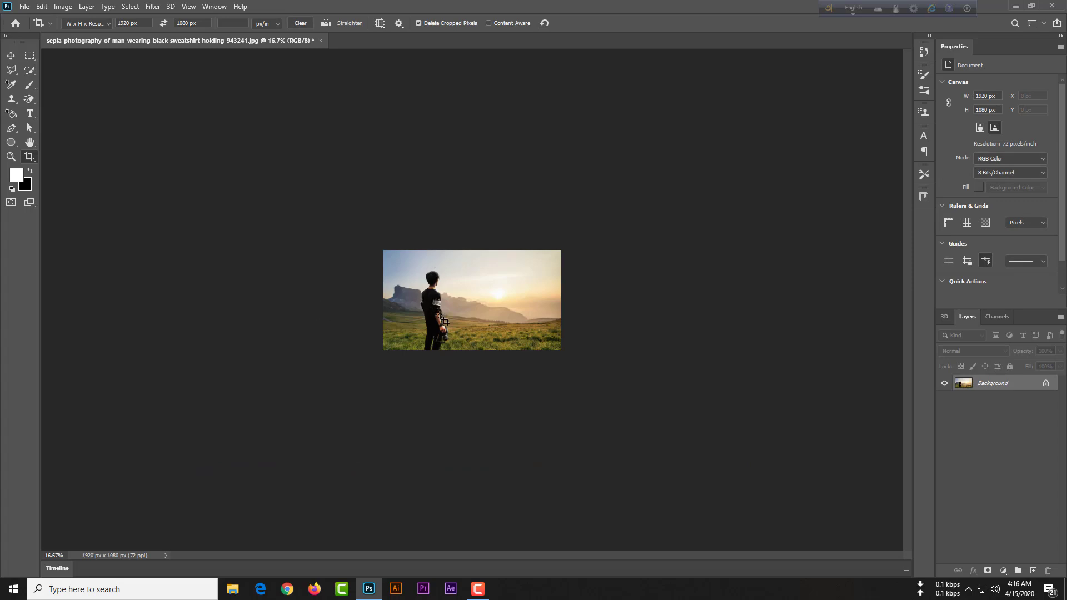
pyautogui.scroll(5, 450, 335)
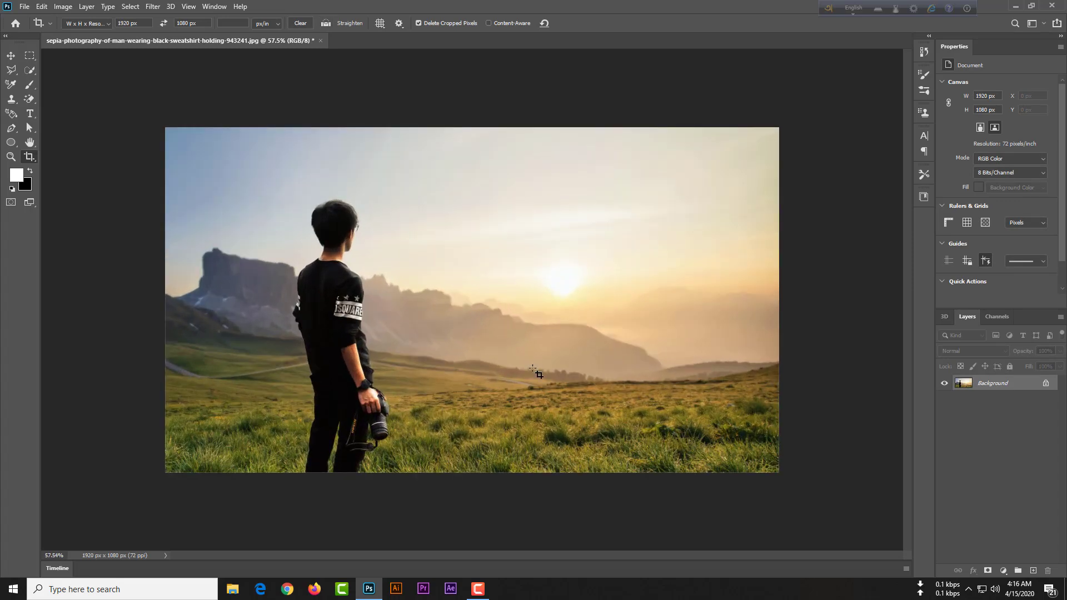
# Step: Add a Hue/Saturation adjustment layer above the background and set its saturation to -30
pyautogui.click(1003, 570)
pyautogui.click(1009, 462)
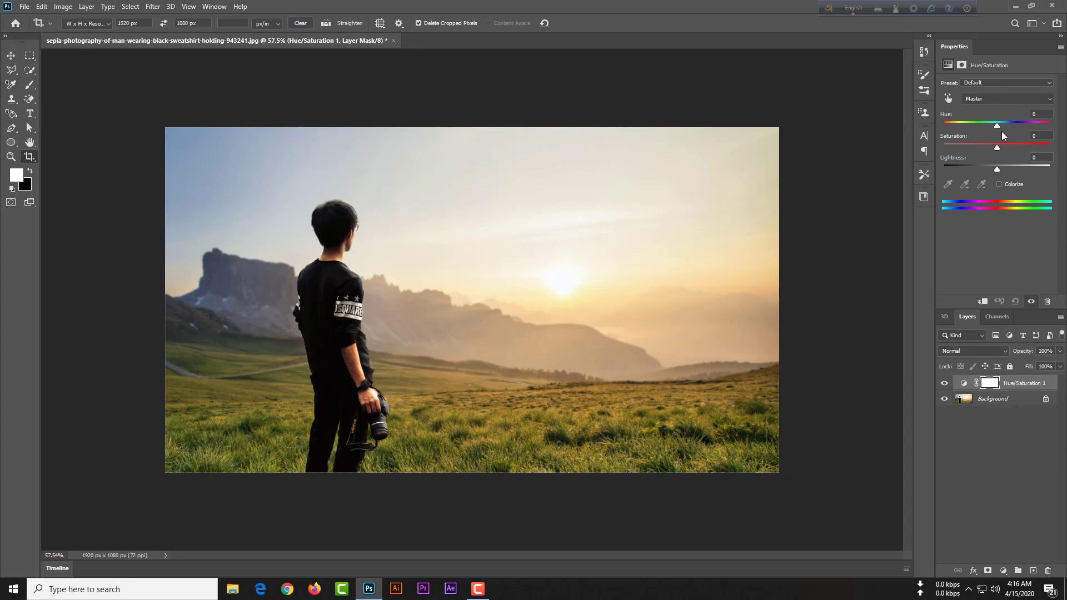
pyautogui.click(1034, 135)
pyautogui.write('-30')
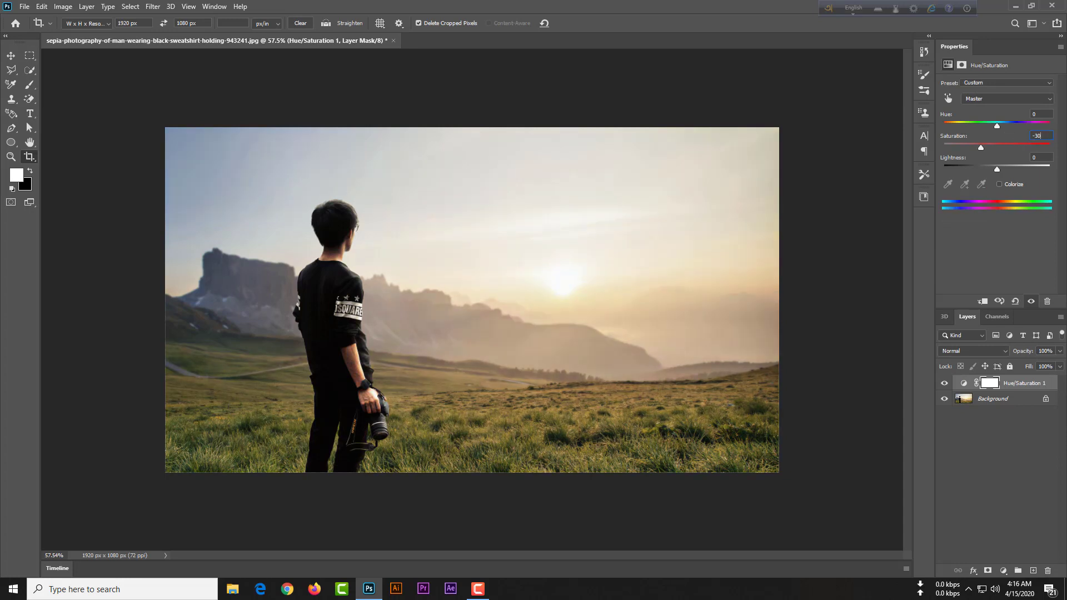
# Step: Add a Photo Filter adjustment layer using Cooling Filter (82) and set the layer's opacity to 30%
pyautogui.click(1000, 571)
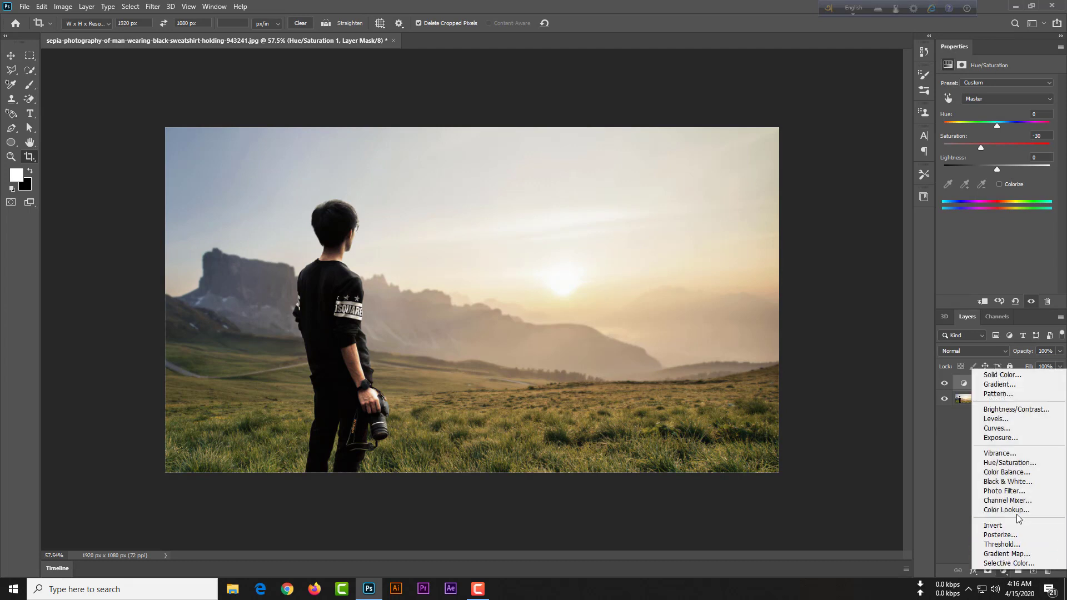
pyautogui.click(1017, 491)
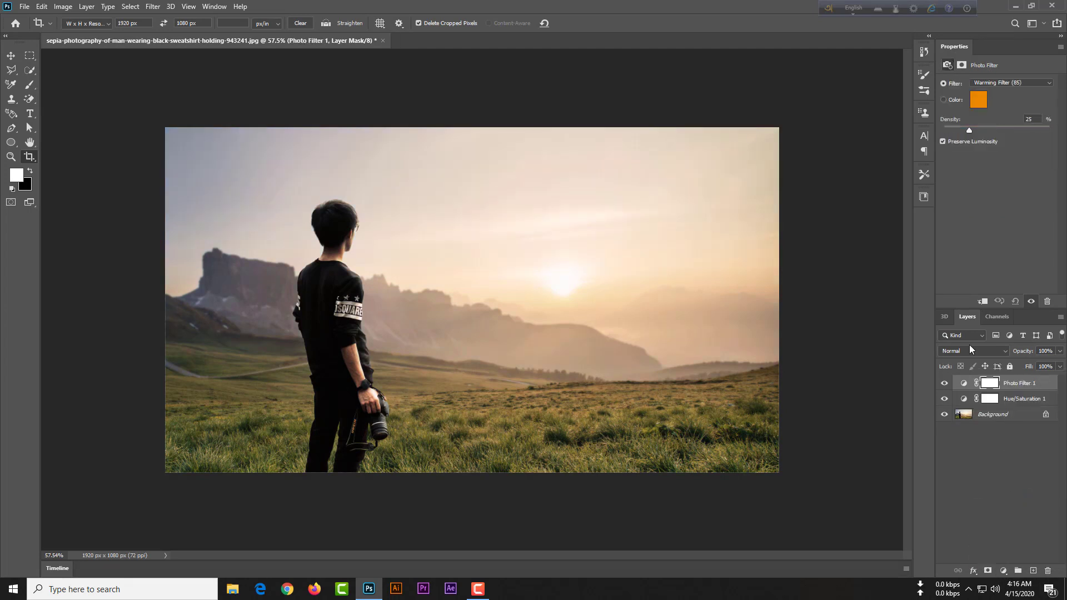
pyautogui.click(1020, 82)
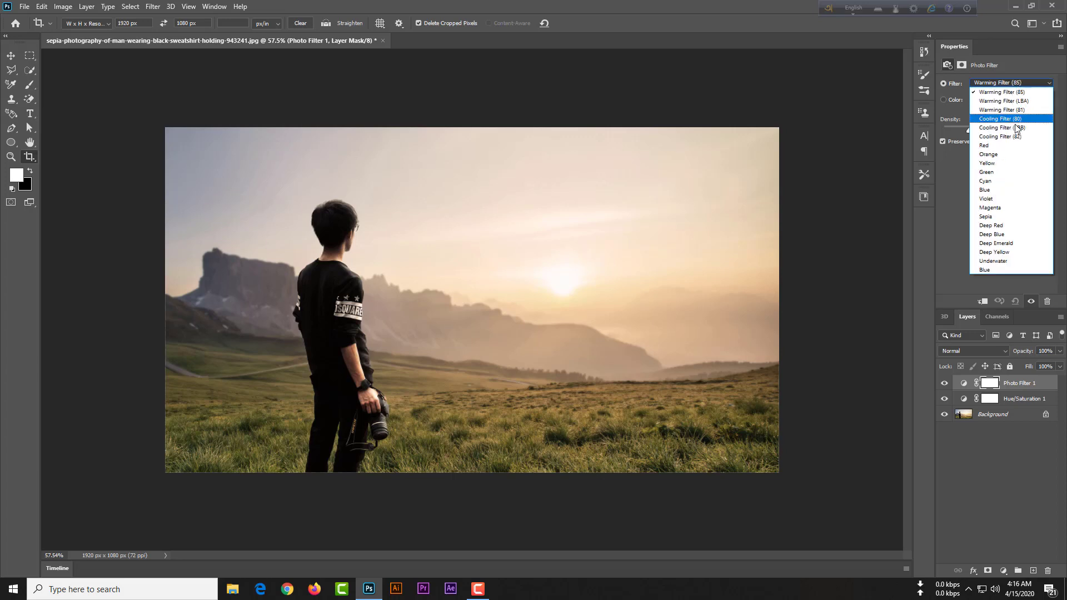
pyautogui.click(1014, 138)
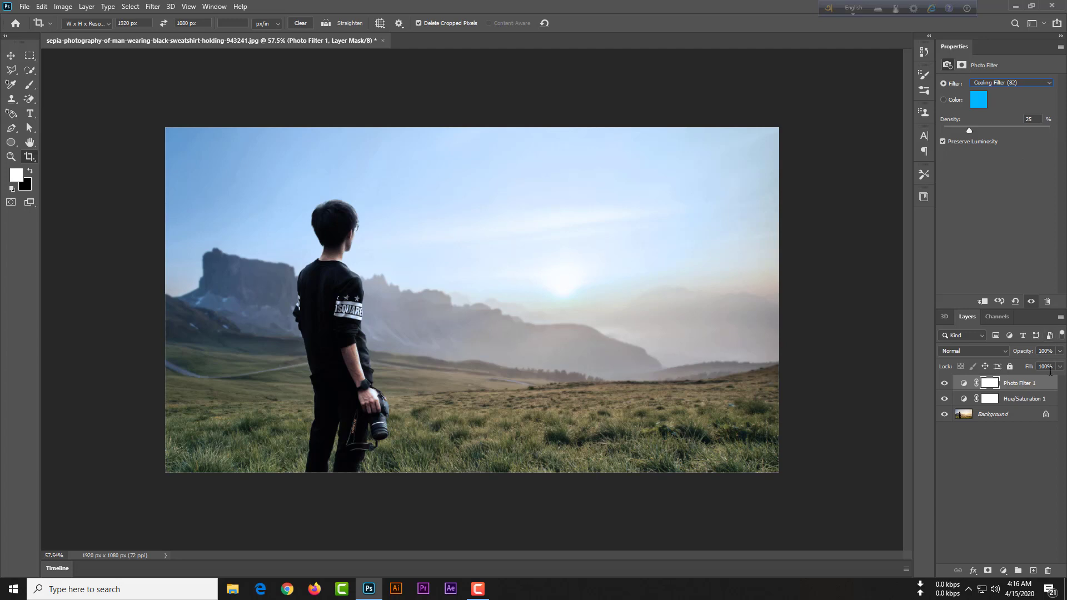
pyautogui.click(1044, 351)
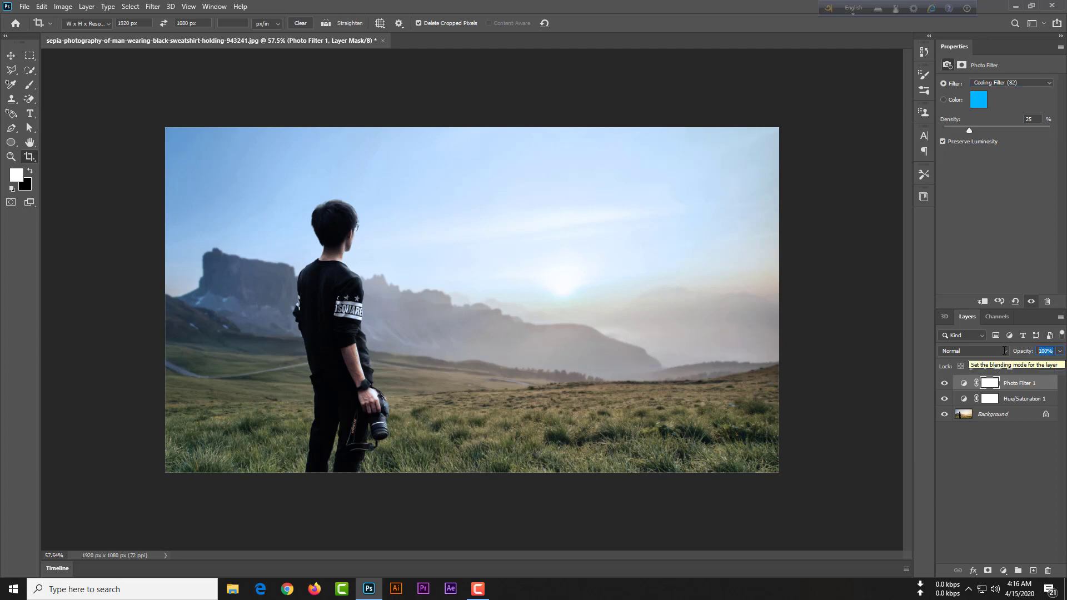
pyautogui.write('3')
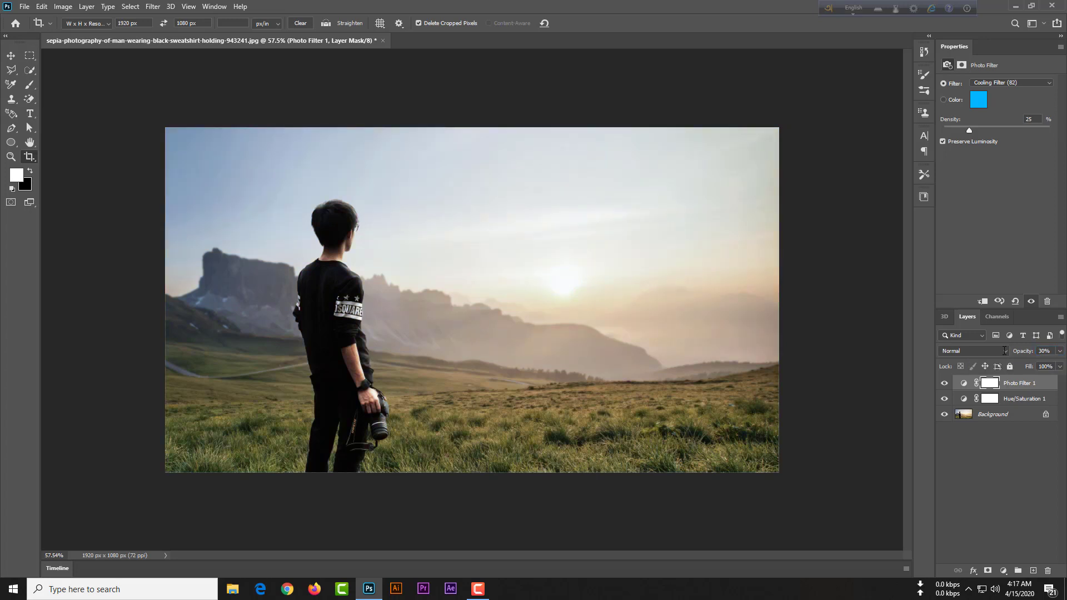
# Step: Add a Solid Color fill layer in black (000) above the photo filter layer
pyautogui.click(1003, 570)
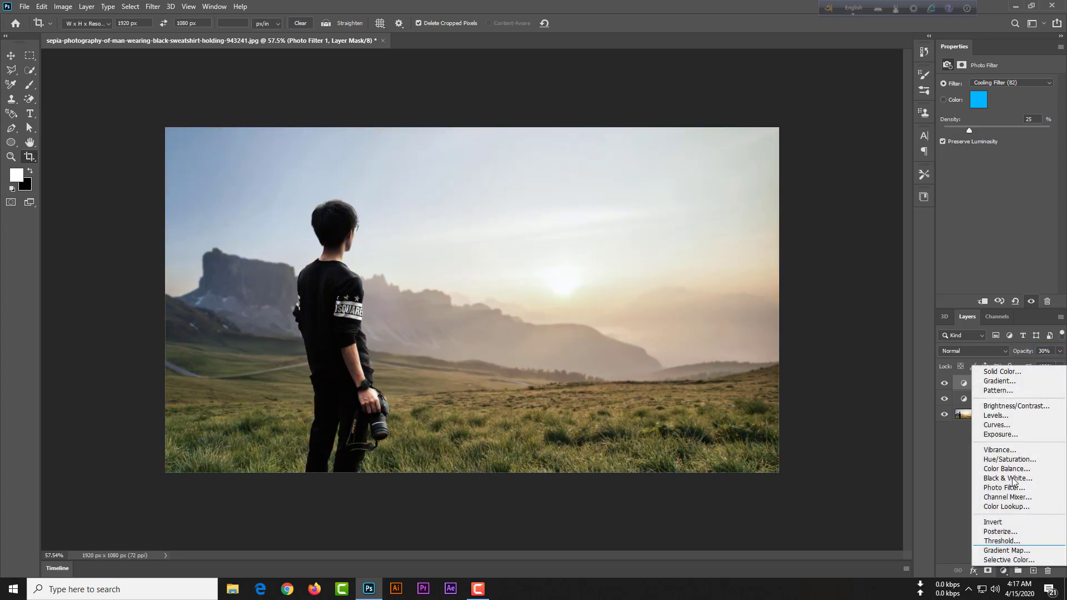
pyautogui.click(1002, 373)
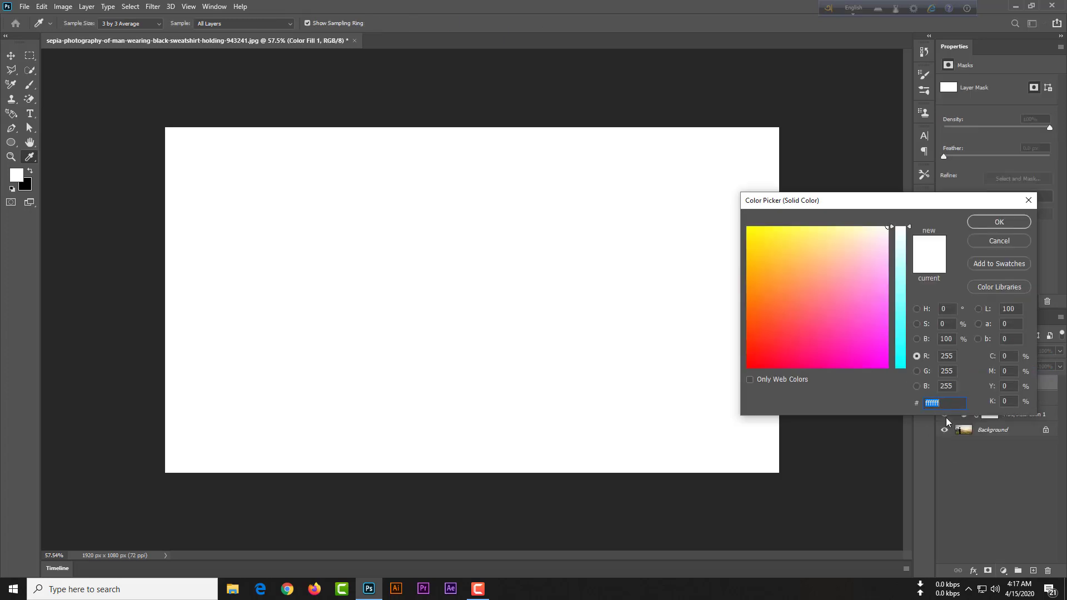
pyautogui.write('000')
pyautogui.press('Return')
pyautogui.press('c')
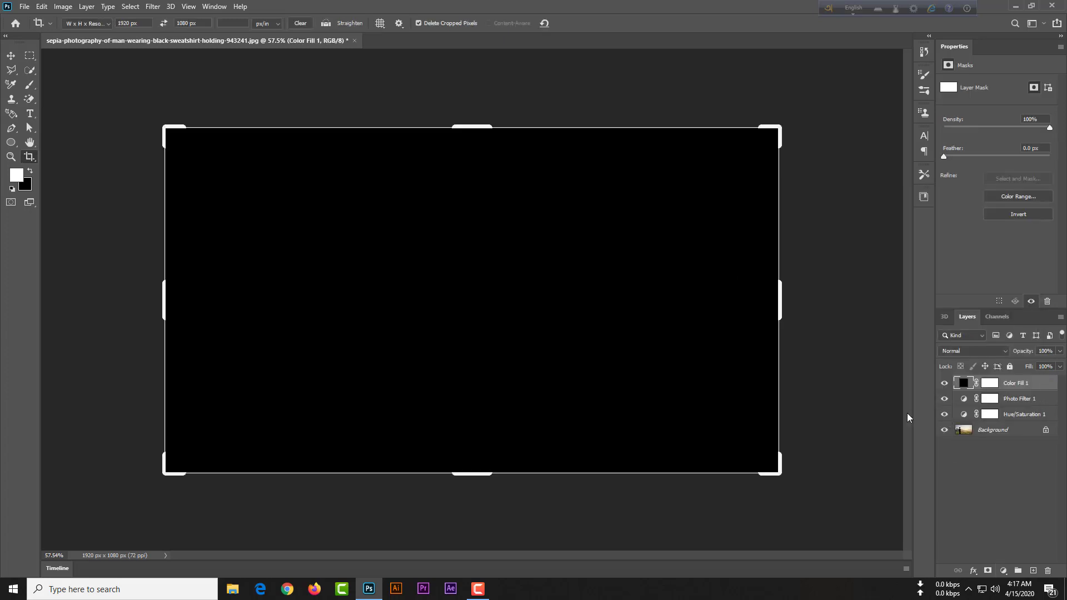
# Step: Set the black fill layer's opacity to 80%, deselect the layers and leave the Crop tool
pyautogui.click(994, 385)
pyautogui.click(1055, 351)
pyautogui.write('80')
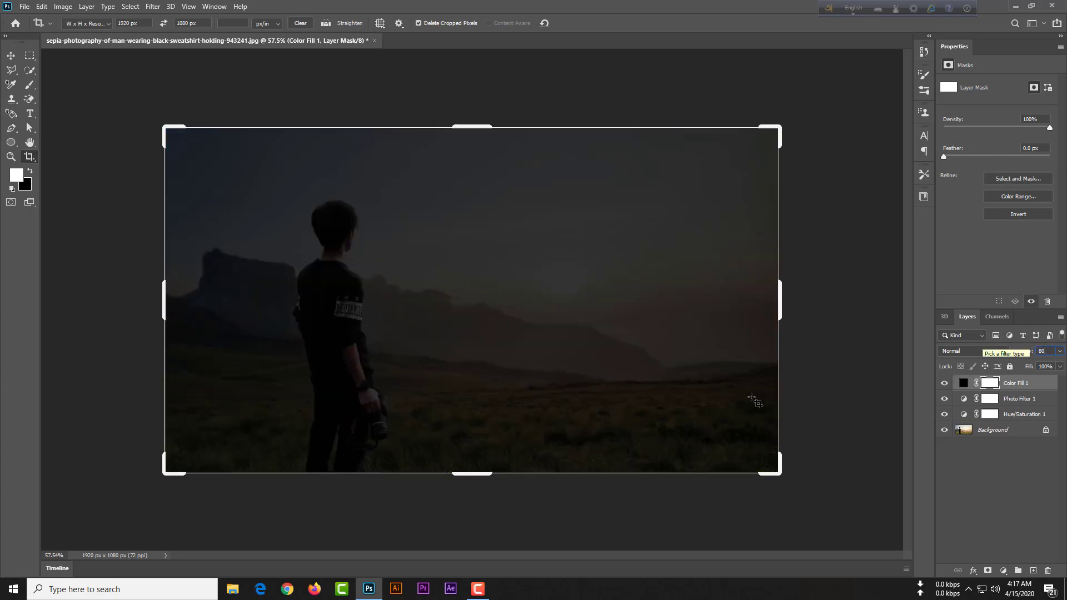
pyautogui.click(996, 455)
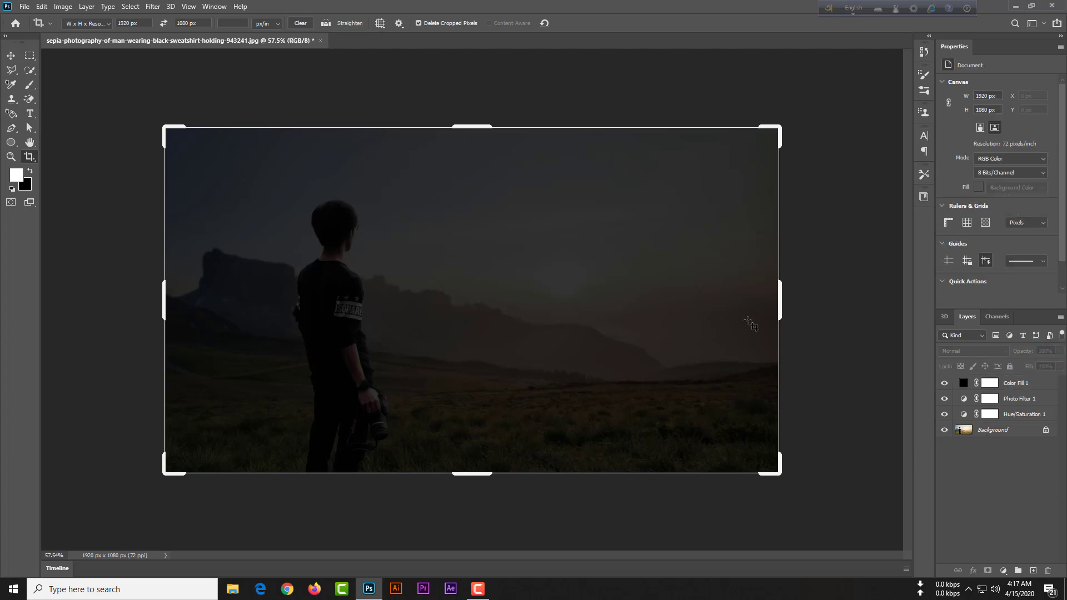
pyautogui.press('v')
pyautogui.hotkey('ctrl', '+')
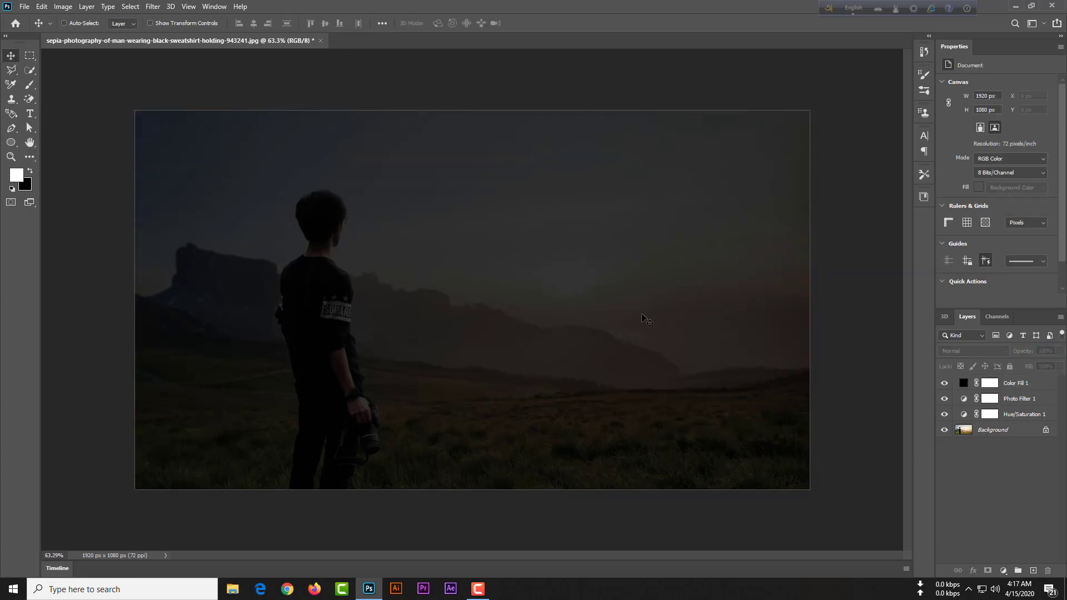
pyautogui.hotkey('ctrl', '+')
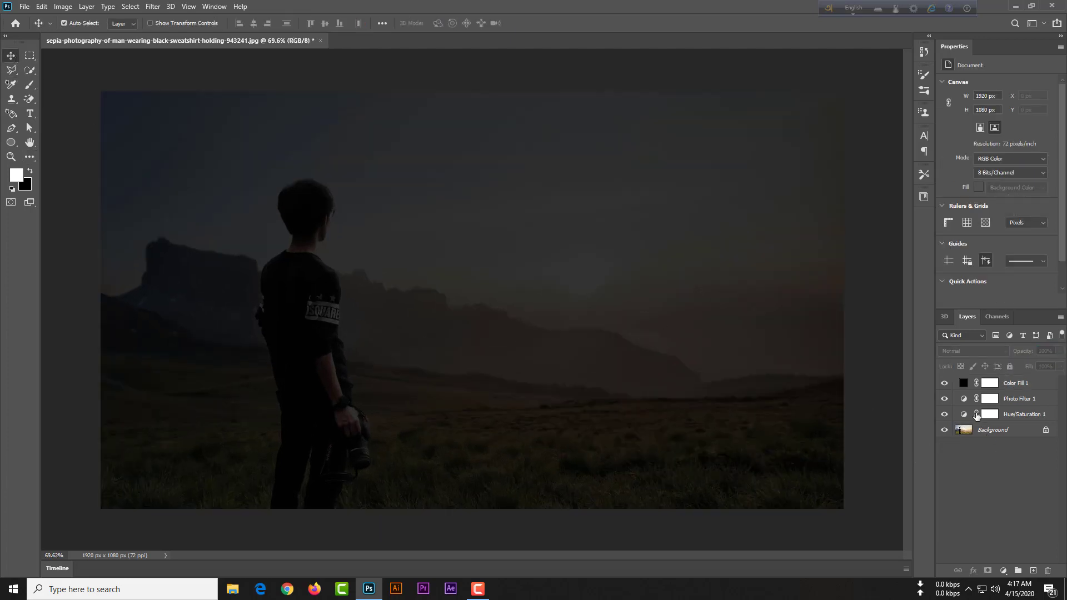
# Step: Draw an unfilled ellipse shape with a 4 px white stroke, about 484 by 787 px, in front of the man above the black fill
pyautogui.click(990, 383)
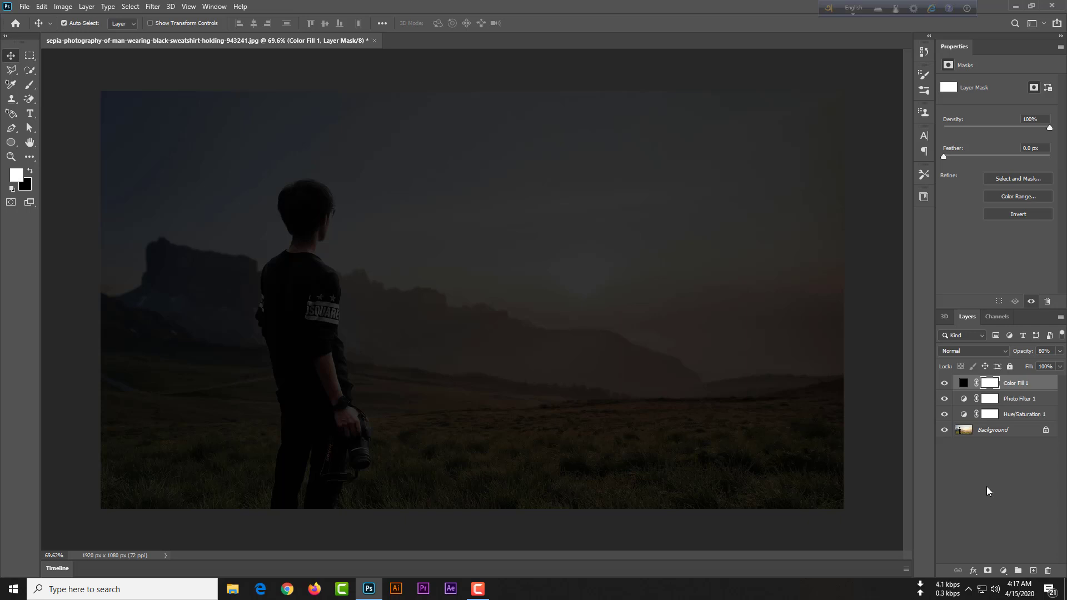
pyautogui.click(10, 142)
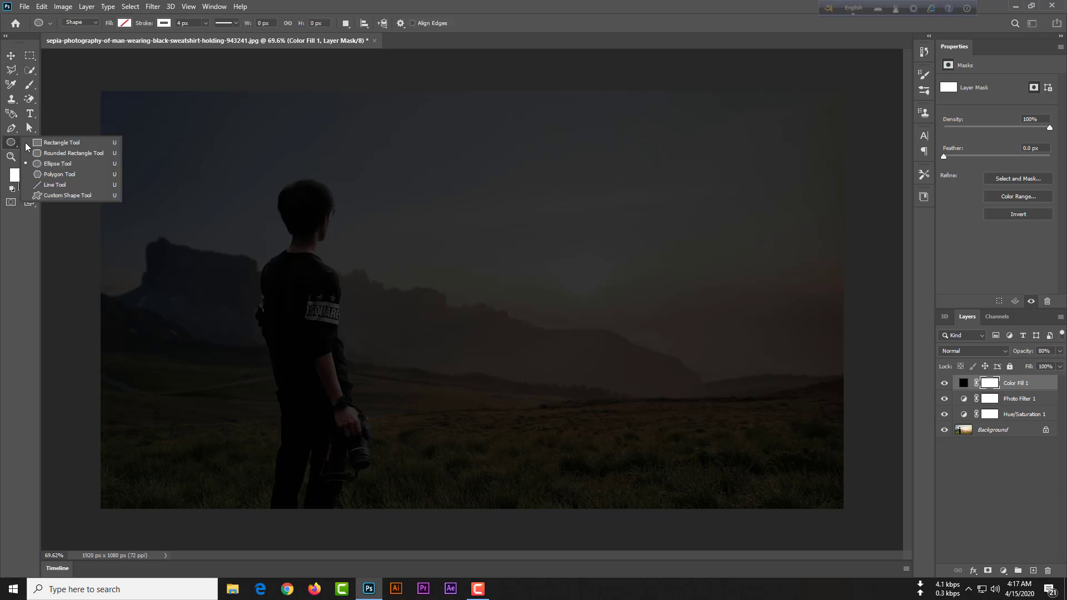
pyautogui.click(64, 165)
pyautogui.click(78, 23)
pyautogui.click(77, 28)
pyautogui.click(124, 22)
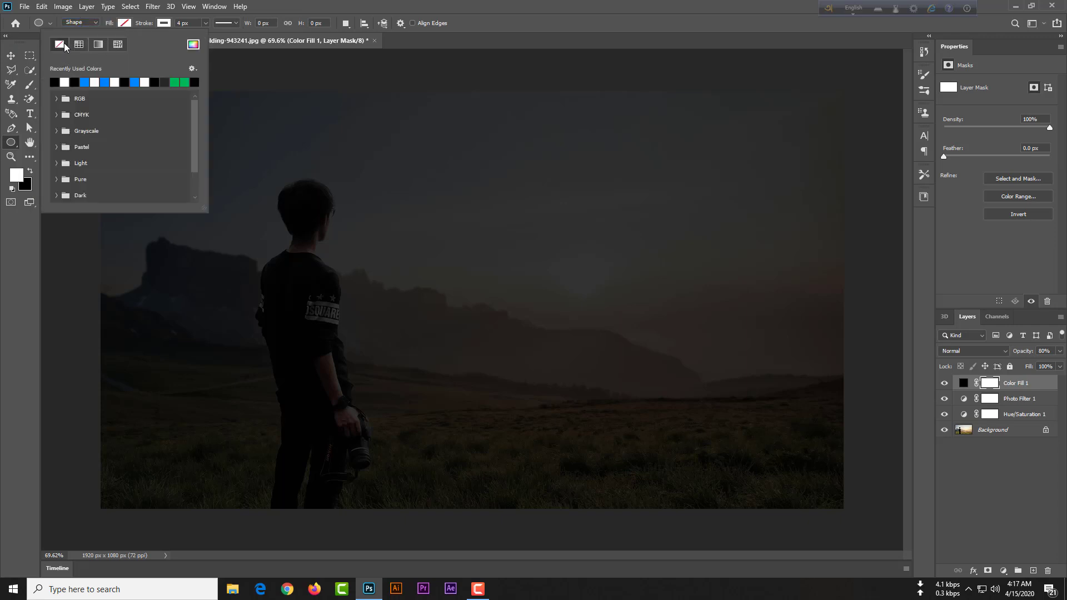
pyautogui.click(163, 24)
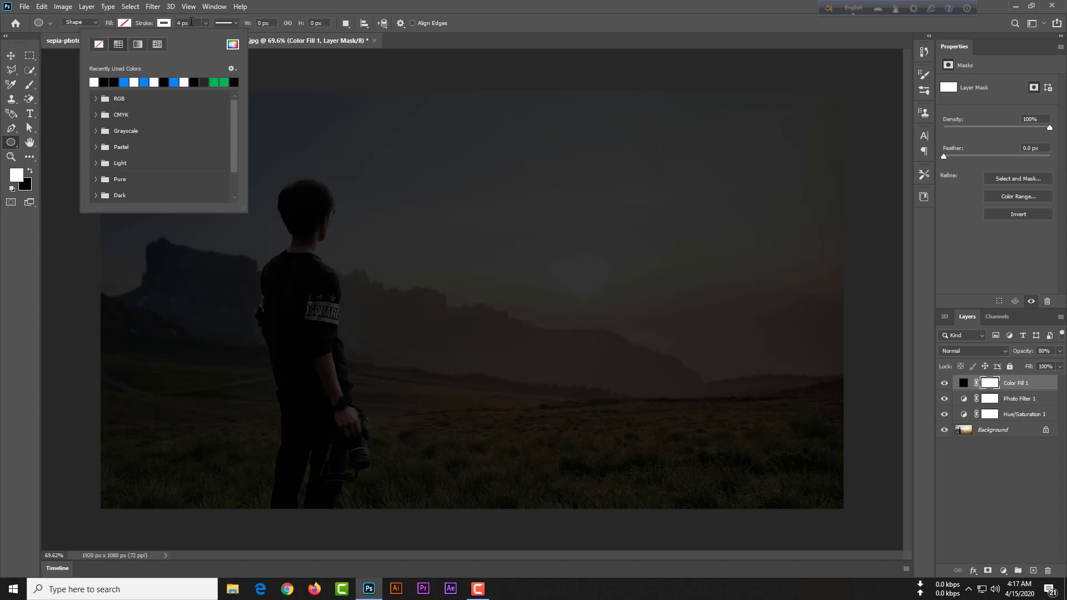
pyautogui.click(191, 21)
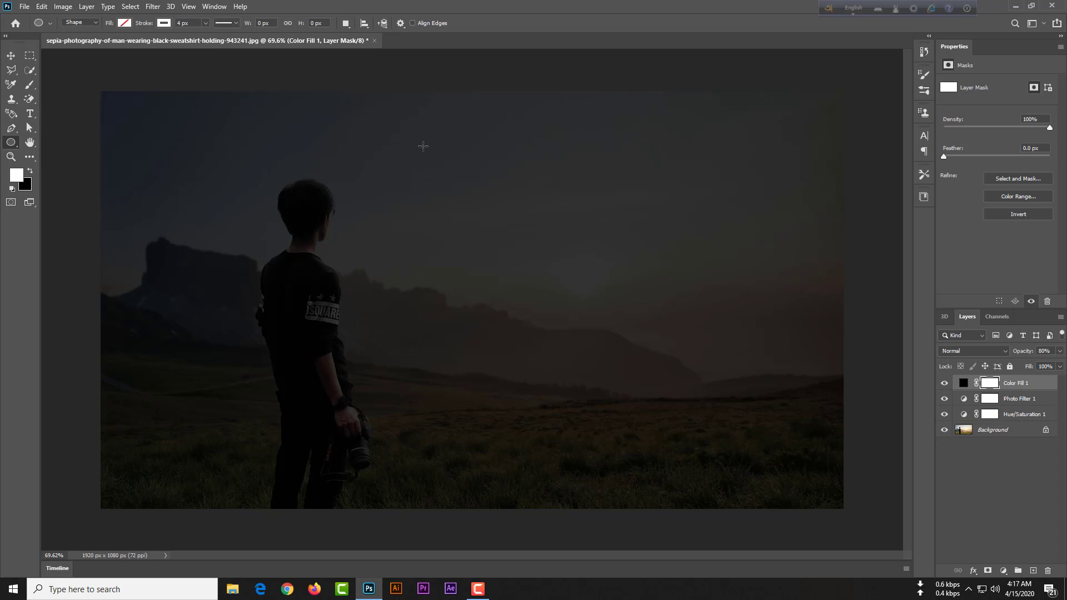
pyautogui.moveTo(416, 172); pyautogui.dragTo(605, 476)
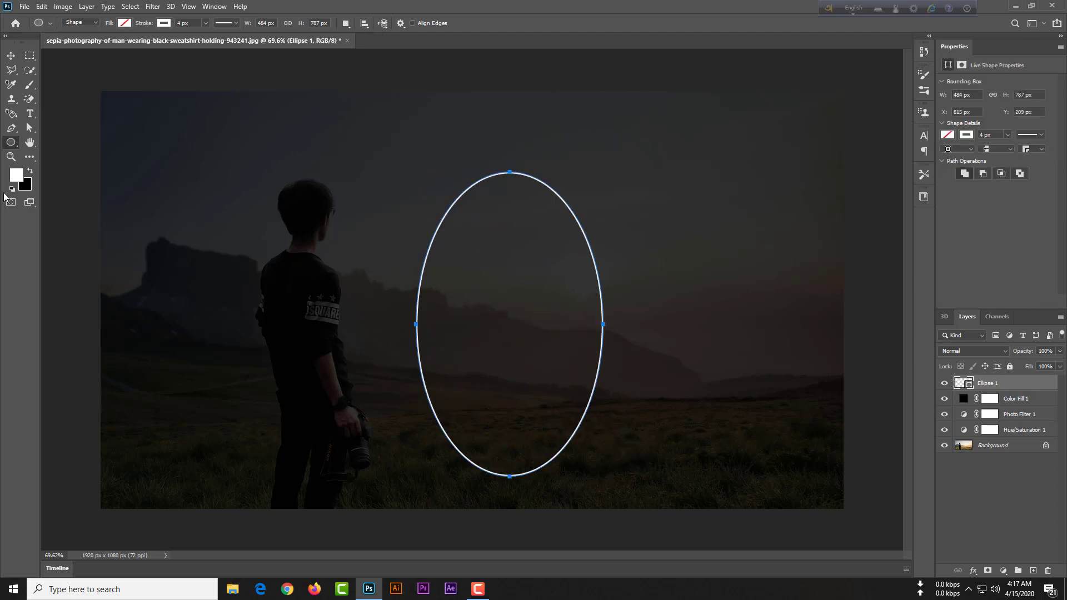
pyautogui.click(10, 55)
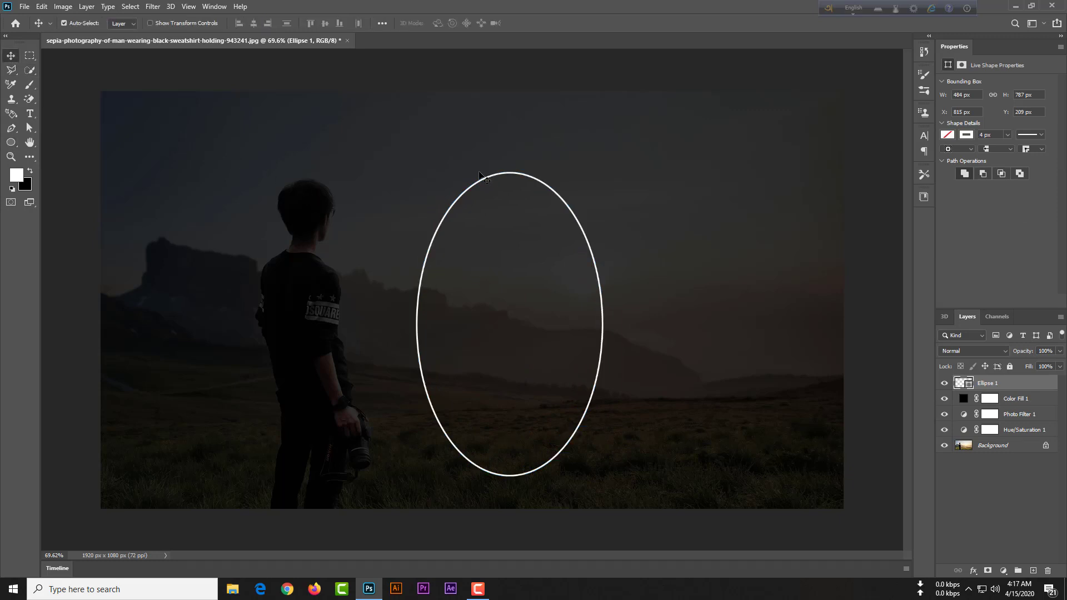
# Step: Move the ellipse outline up and closer to the man
pyautogui.click(478, 181)
pyautogui.press('8')
pyautogui.click(477, 183)
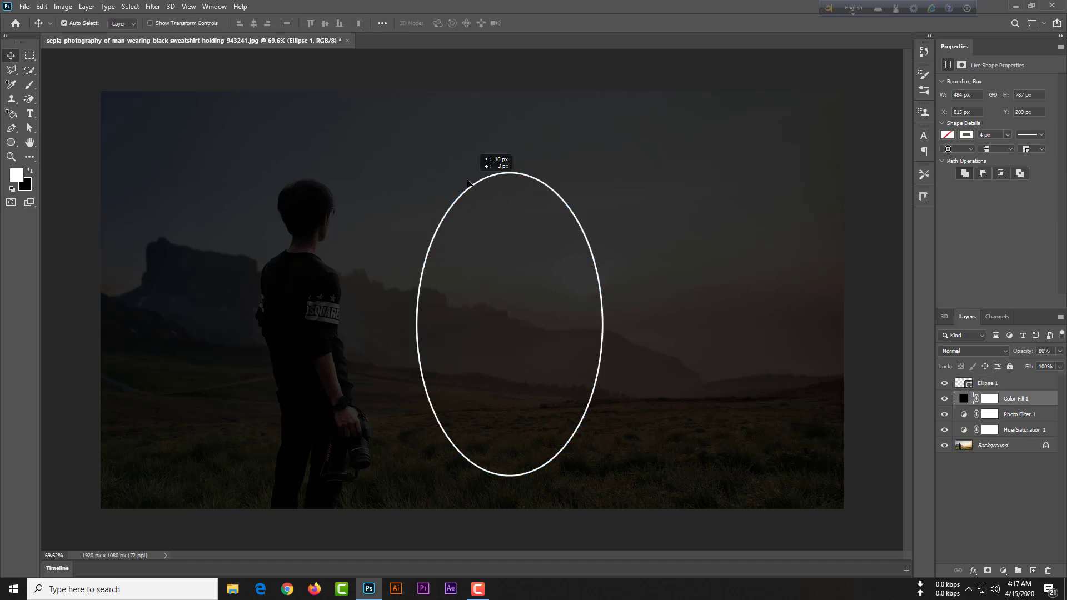
pyautogui.moveTo(477, 183); pyautogui.dragTo(458, 173)
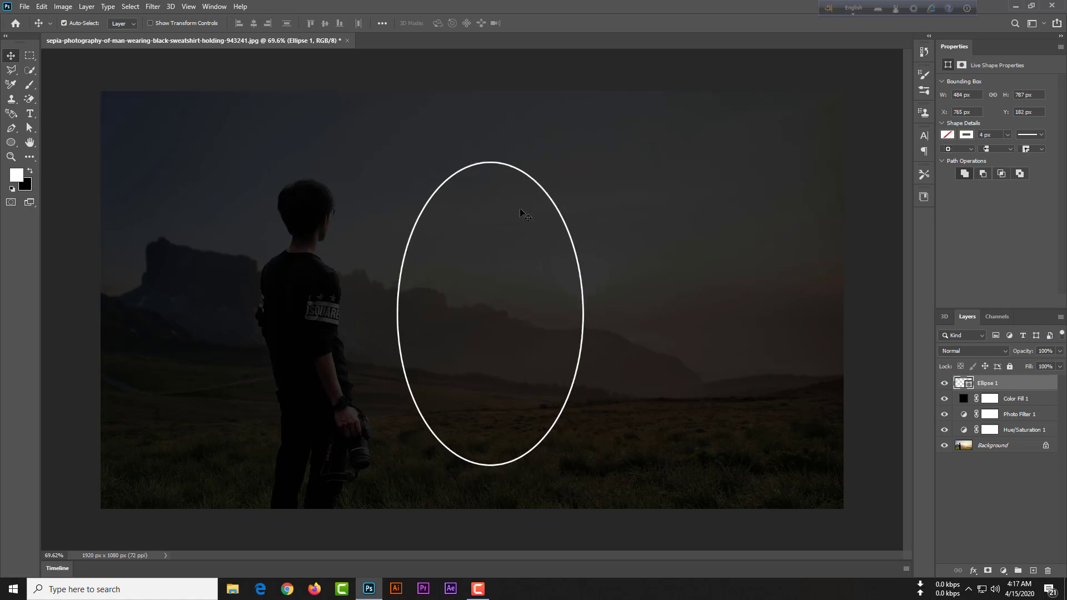
# Step: Scale the ellipse proportionally to about 101.4% with Free Transform
pyautogui.hotkey('ctrl', 't')
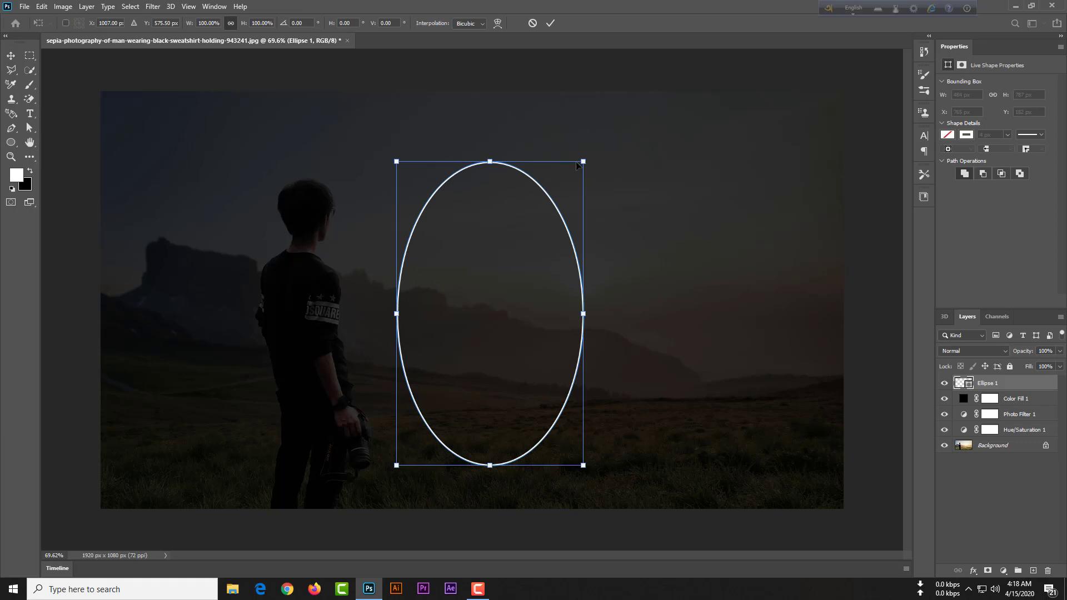
pyautogui.moveTo(589, 161); pyautogui.dragTo(598, 148)
pyautogui.rightClick(573, 169)
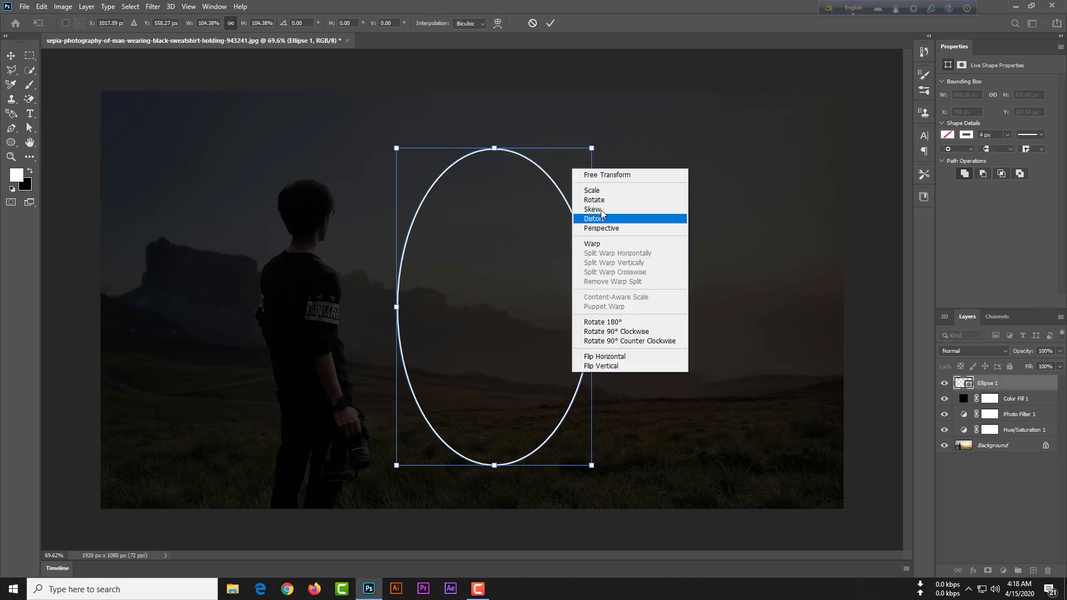
pyautogui.click(590, 190)
pyautogui.moveTo(396, 148); pyautogui.dragTo(406, 191)
# Step: Apply a Perspective transform to the ellipse, making the side away from the man taller than the near side
pyautogui.rightClick(578, 185)
pyautogui.click(603, 241)
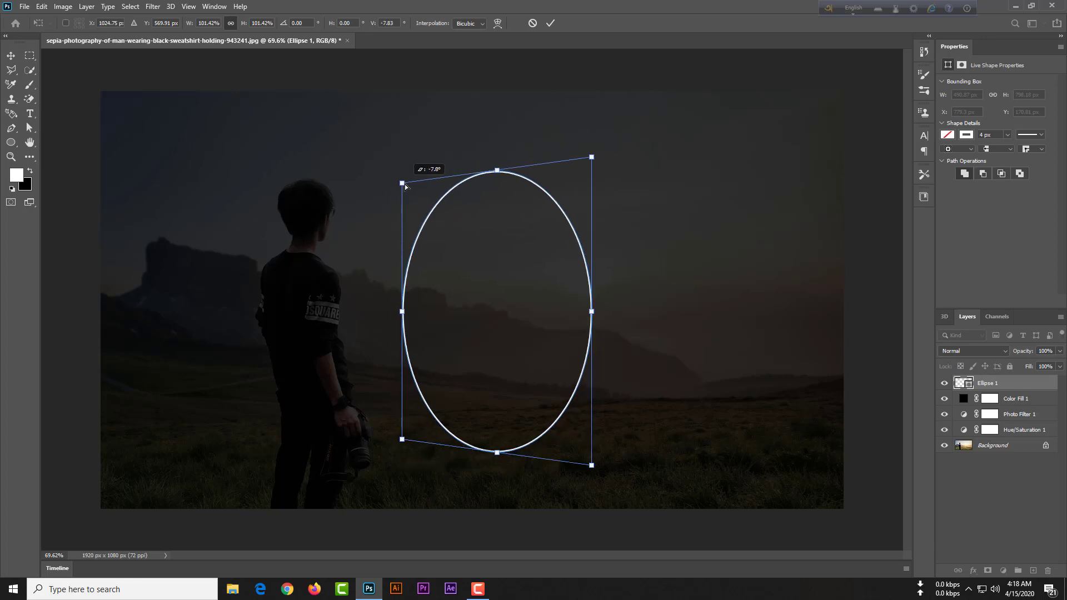
pyautogui.moveTo(594, 159); pyautogui.dragTo(592, 115)
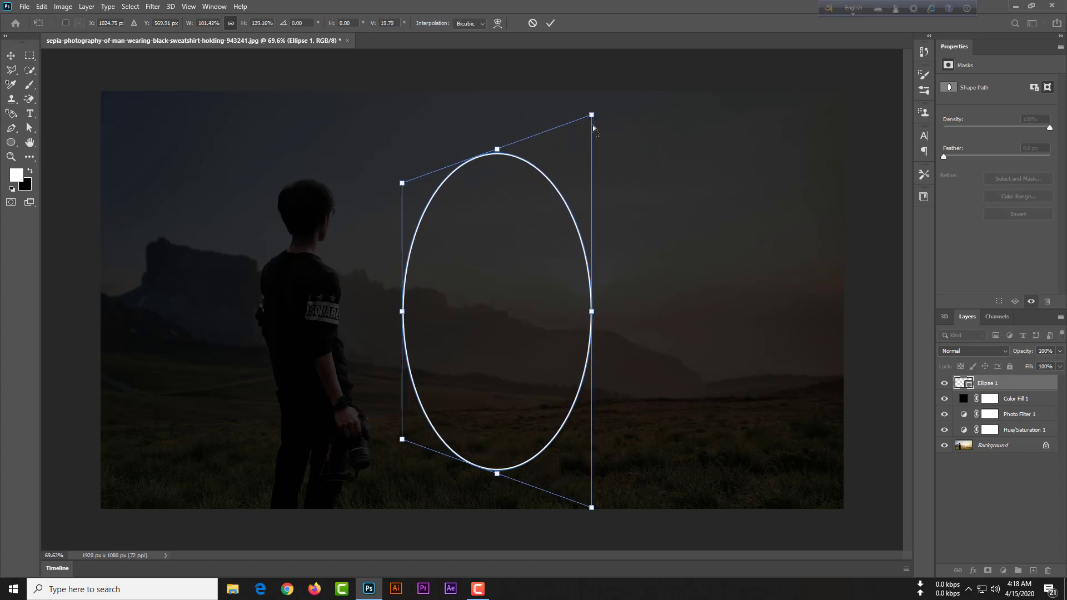
pyautogui.press('Return')
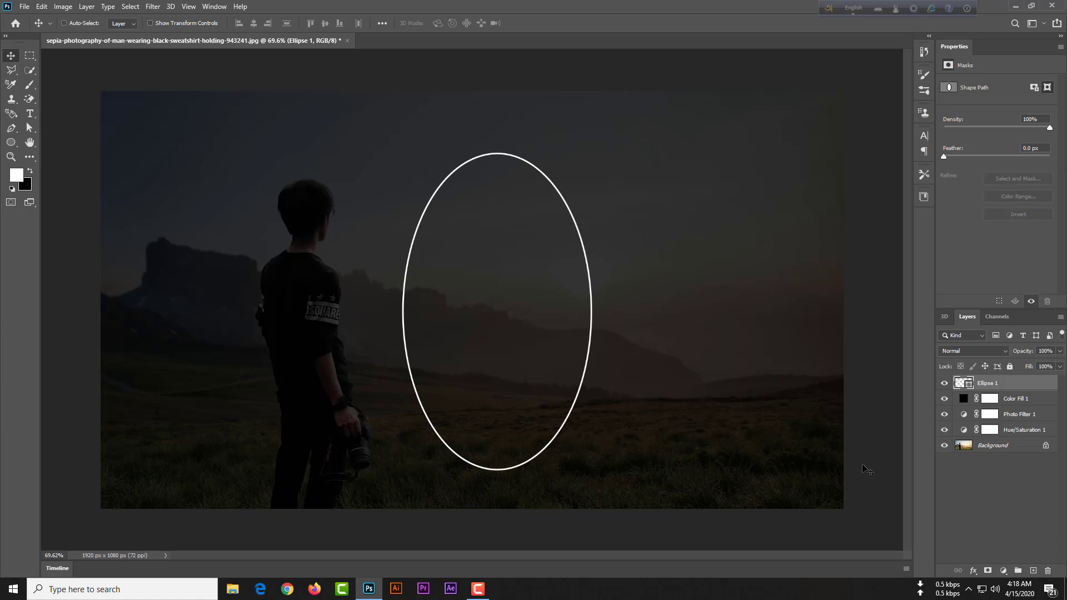
# Step: Duplicate the ellipse layer and give the copy an Outer Glow in blue (0086ff)
pyautogui.hotkey('ctrl', 'j')
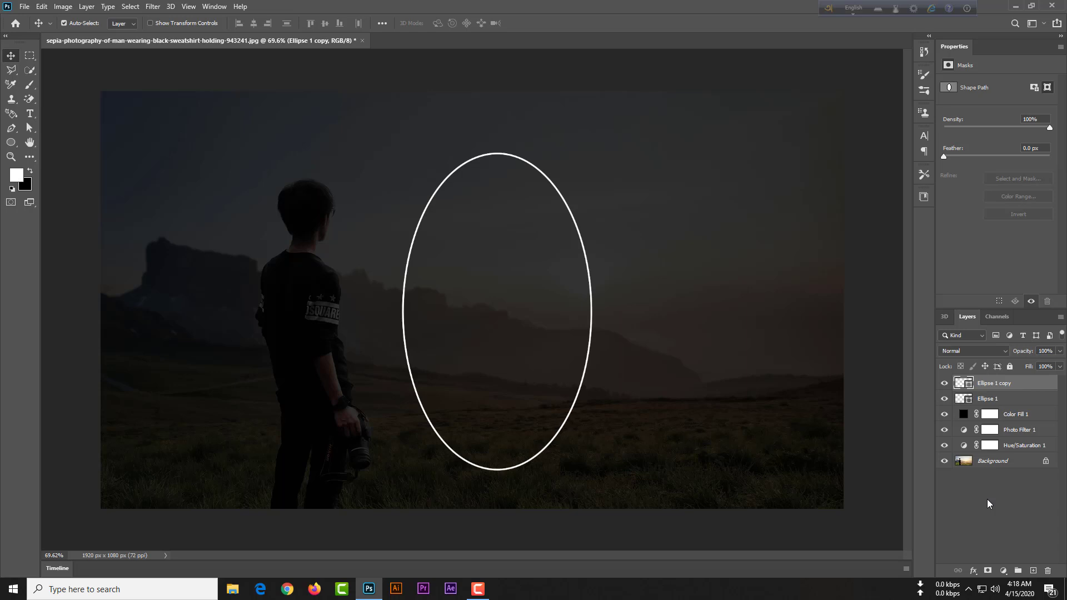
pyautogui.rightClick(1016, 383)
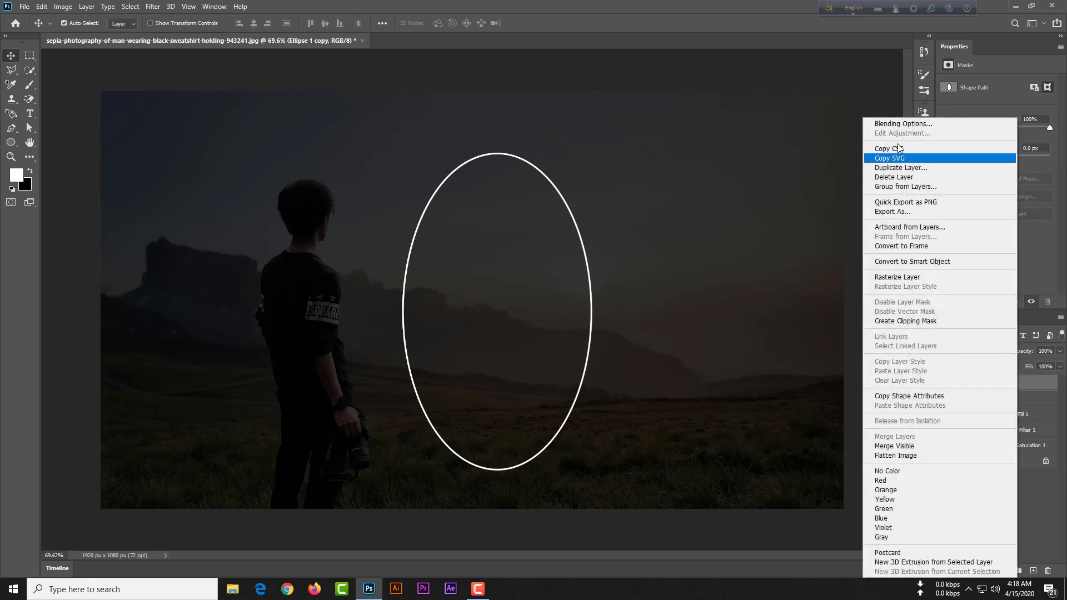
pyautogui.click(901, 124)
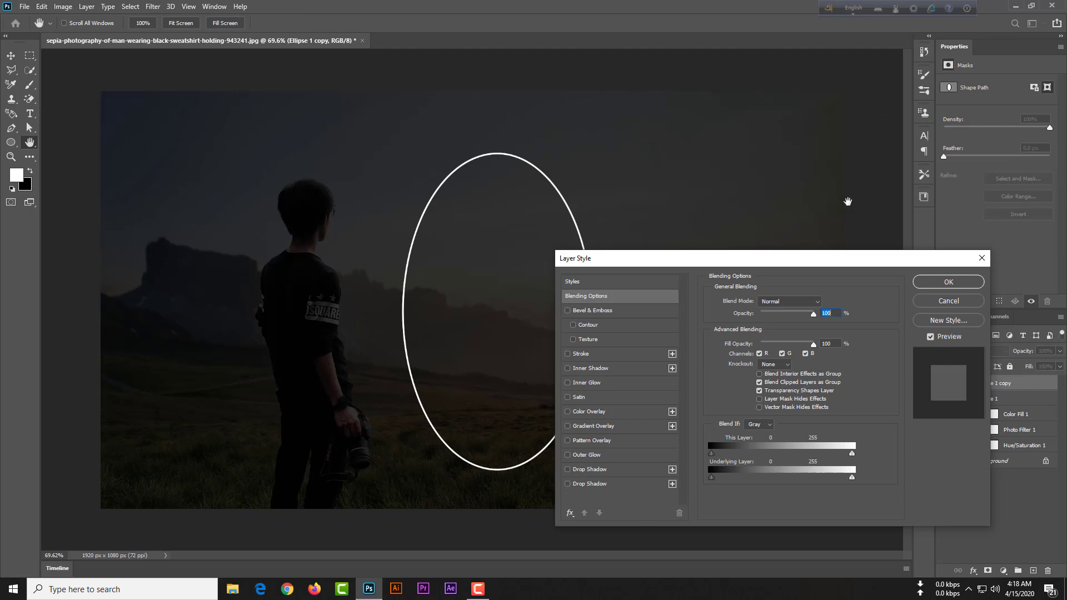
pyautogui.click(588, 455)
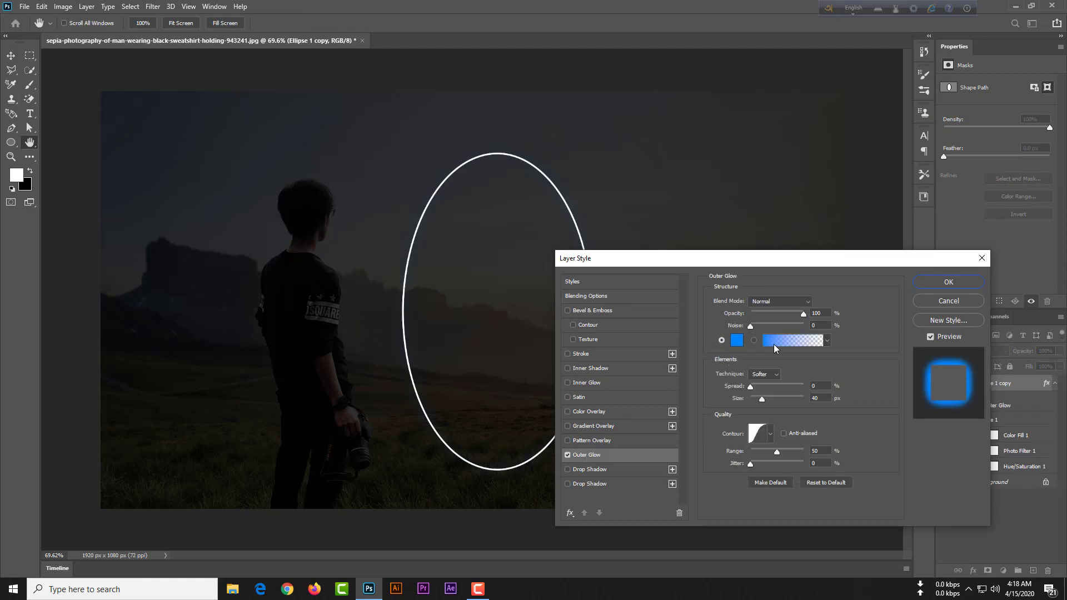
pyautogui.click(736, 340)
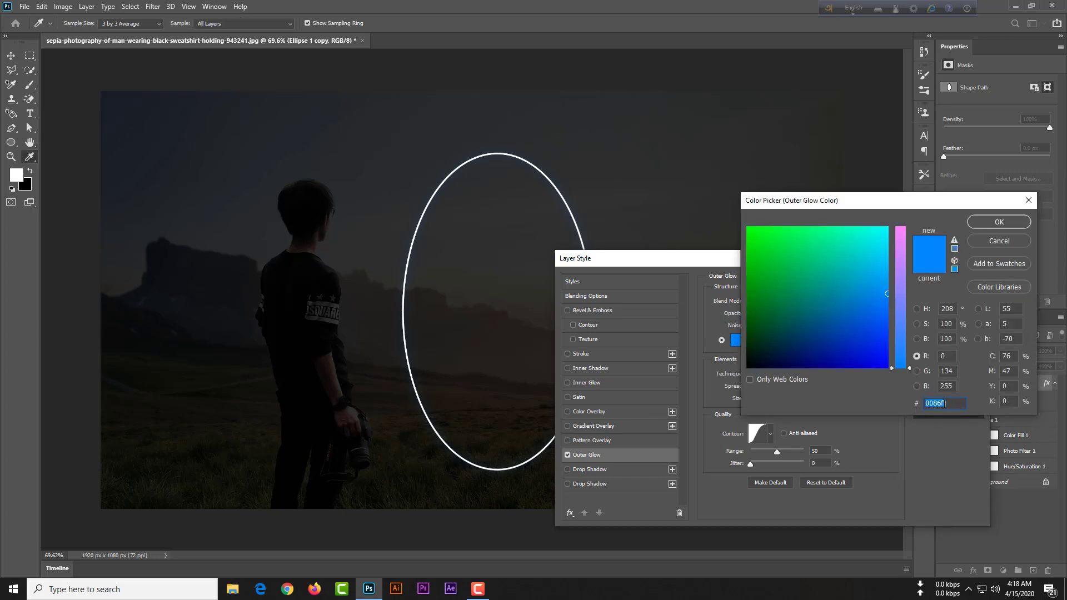
pyautogui.click(997, 222)
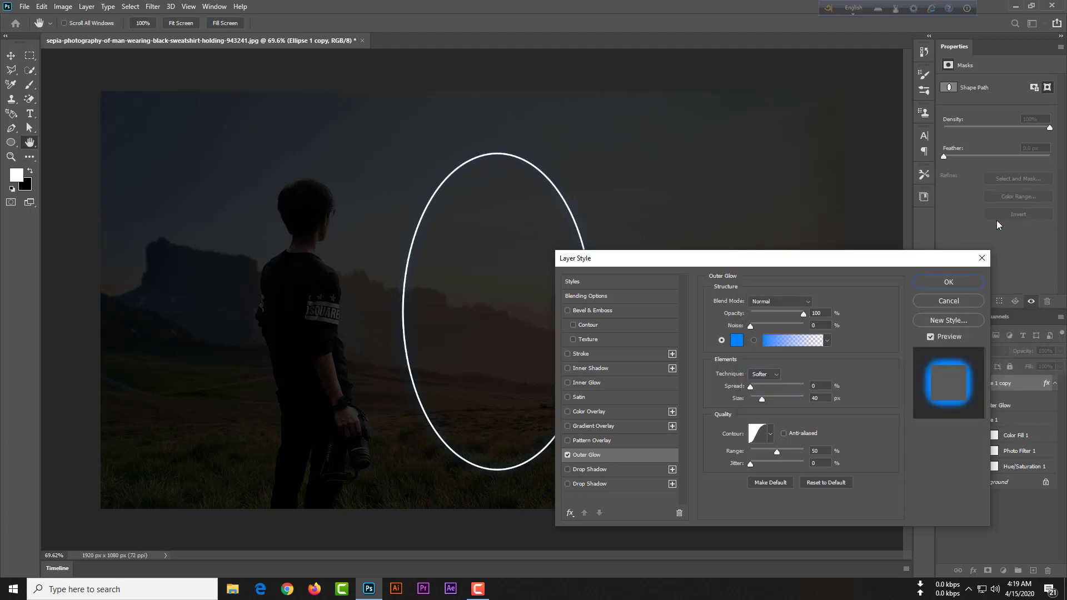
# Step: Set the blue Outer Glow's size to 10 px with the S-shaped contour and apply the layer style
pyautogui.doubleClick(824, 388)
pyautogui.write('10')
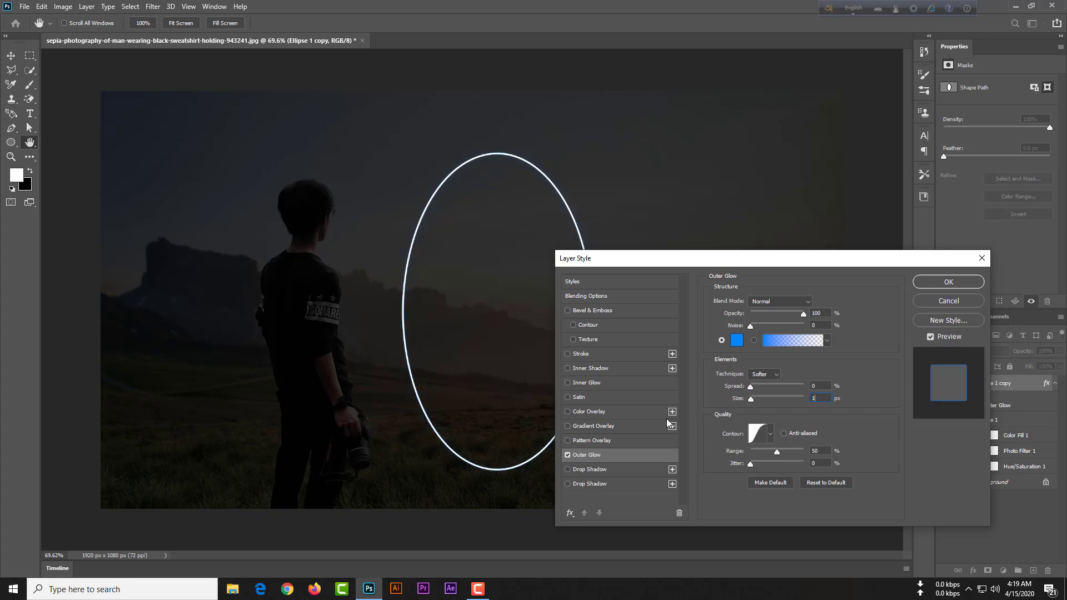
pyautogui.click(770, 435)
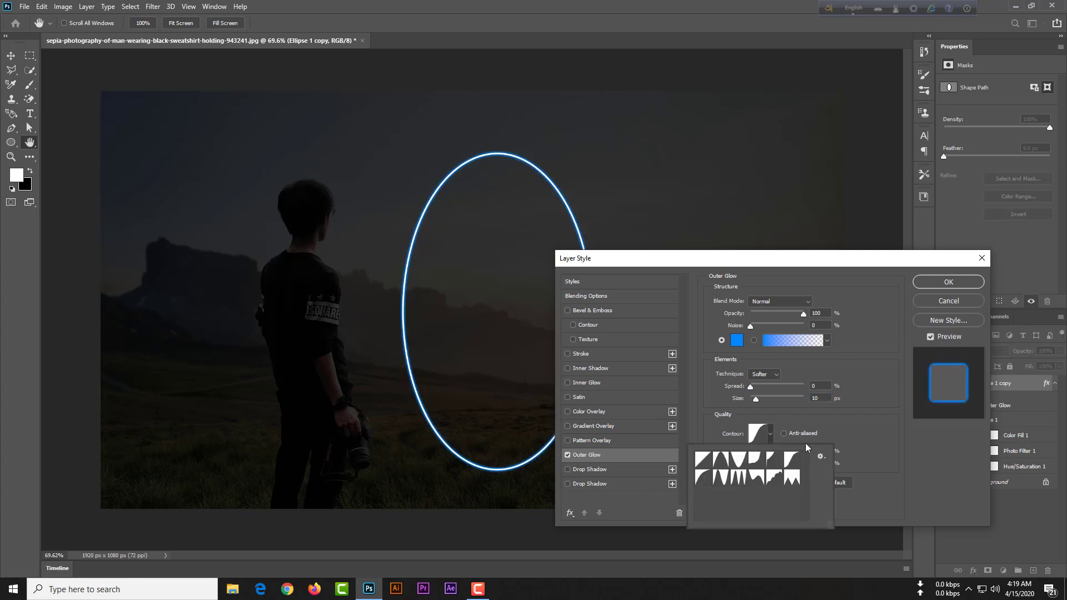
pyautogui.click(794, 462)
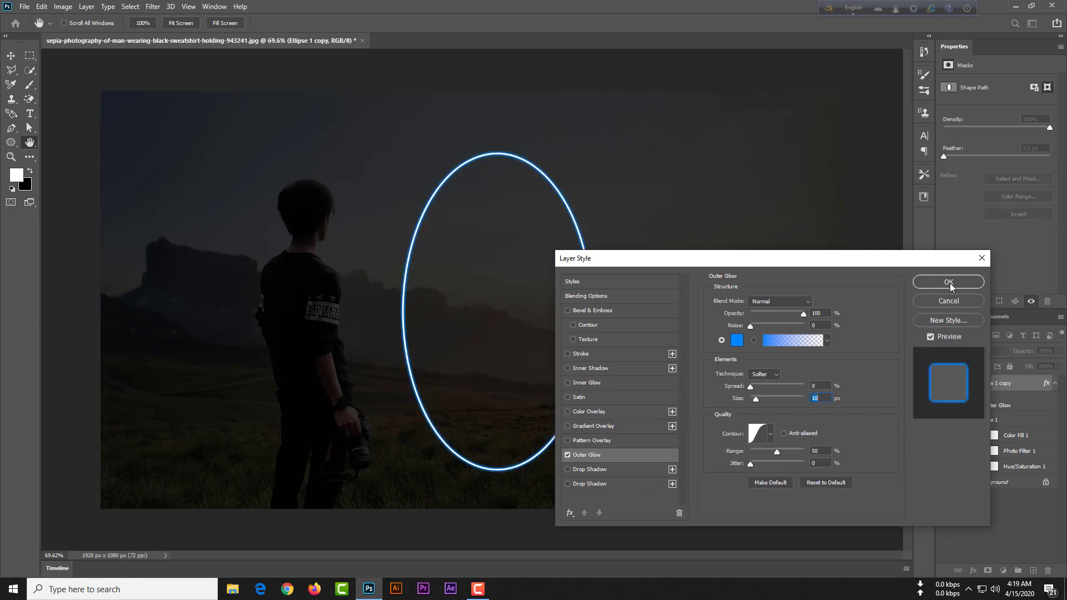
pyautogui.press('Tab')
pyautogui.click(945, 282)
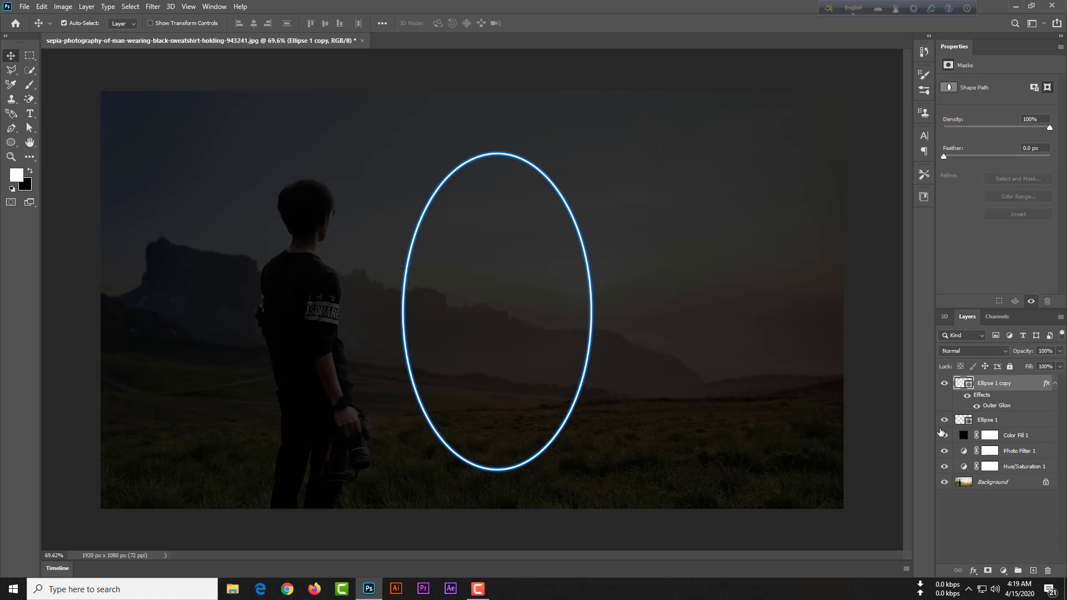
# Step: Duplicate the blue-glowing ellipse and change the new copy's Outer Glow to white (ffffff) with a size of 5 px
pyautogui.hotkey('ctrl', 'j')
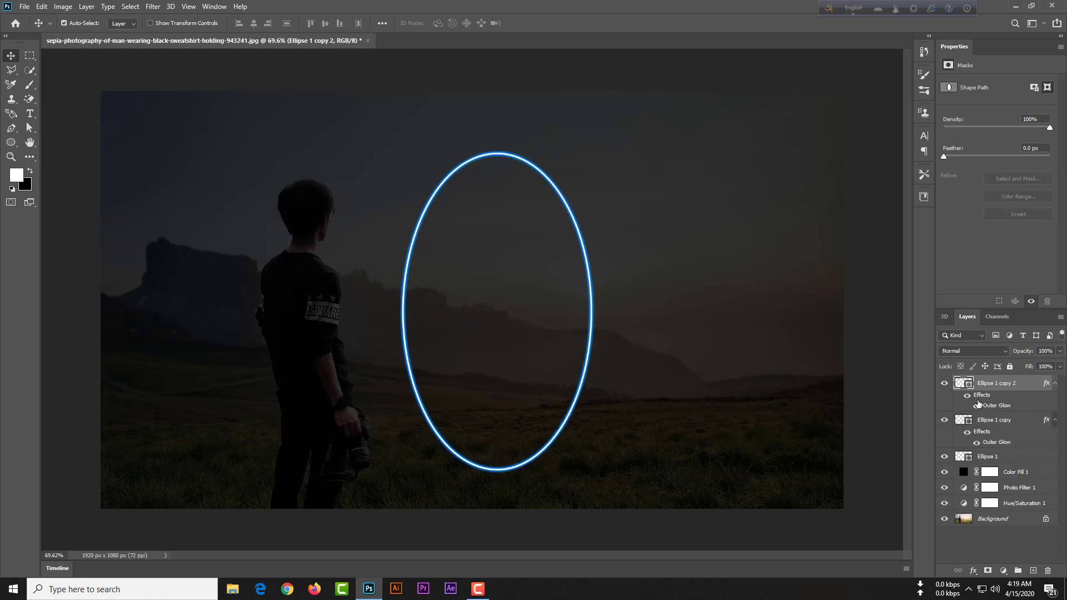
pyautogui.rightClick(1022, 385)
pyautogui.click(935, 121)
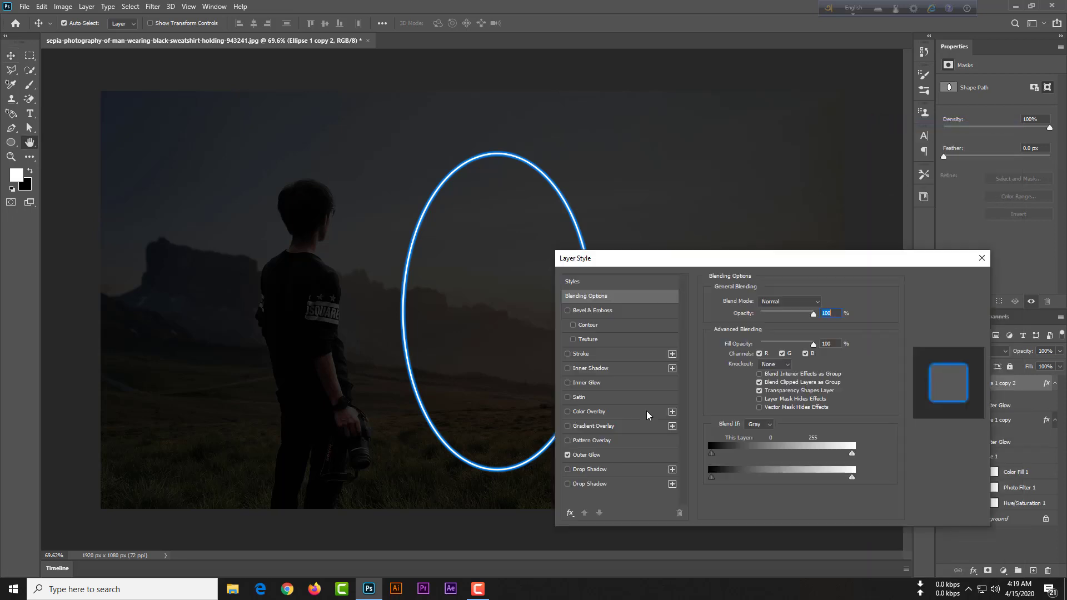
pyautogui.click(598, 454)
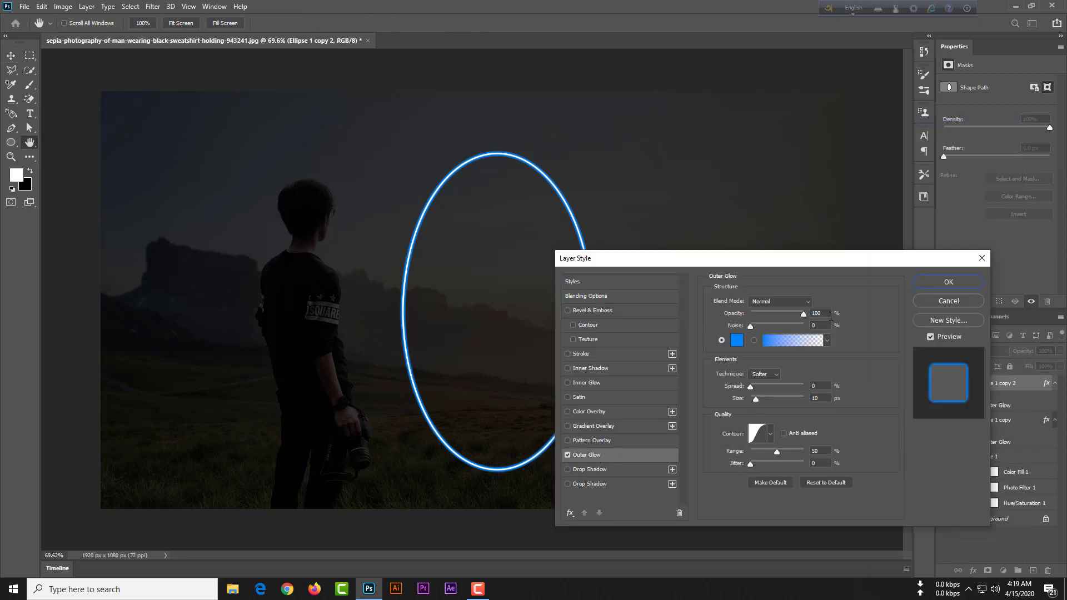
pyautogui.click(737, 340)
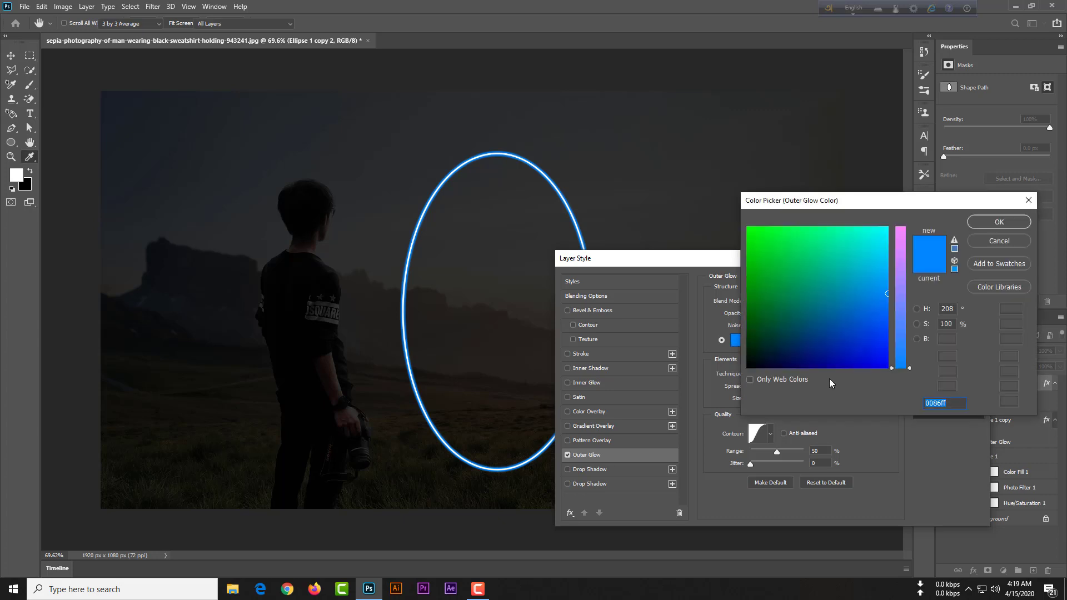
pyautogui.write('ffffff')
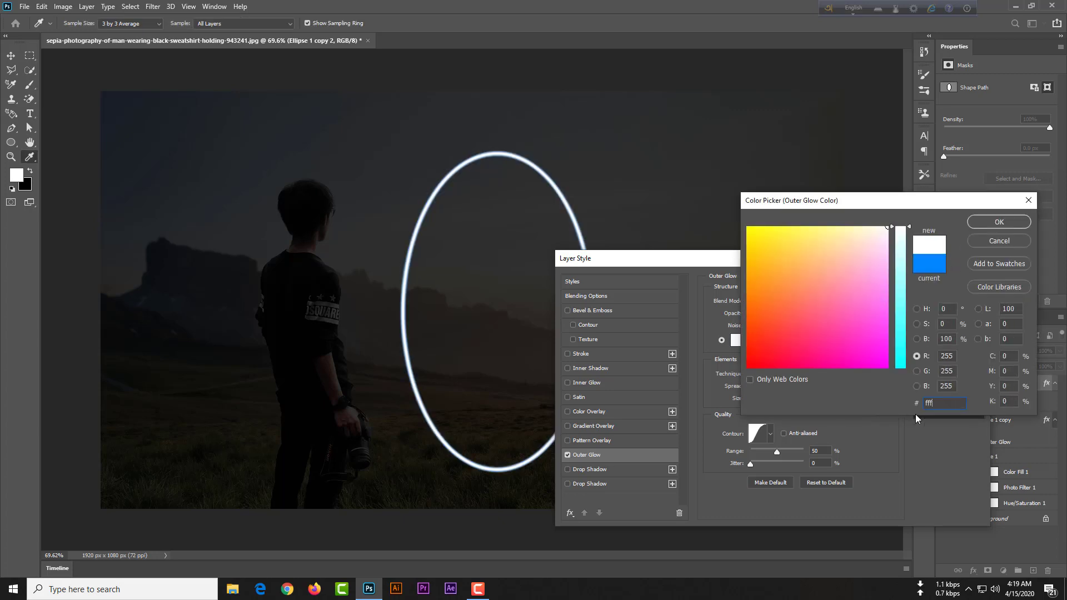
pyautogui.press('Return')
pyautogui.click(827, 398)
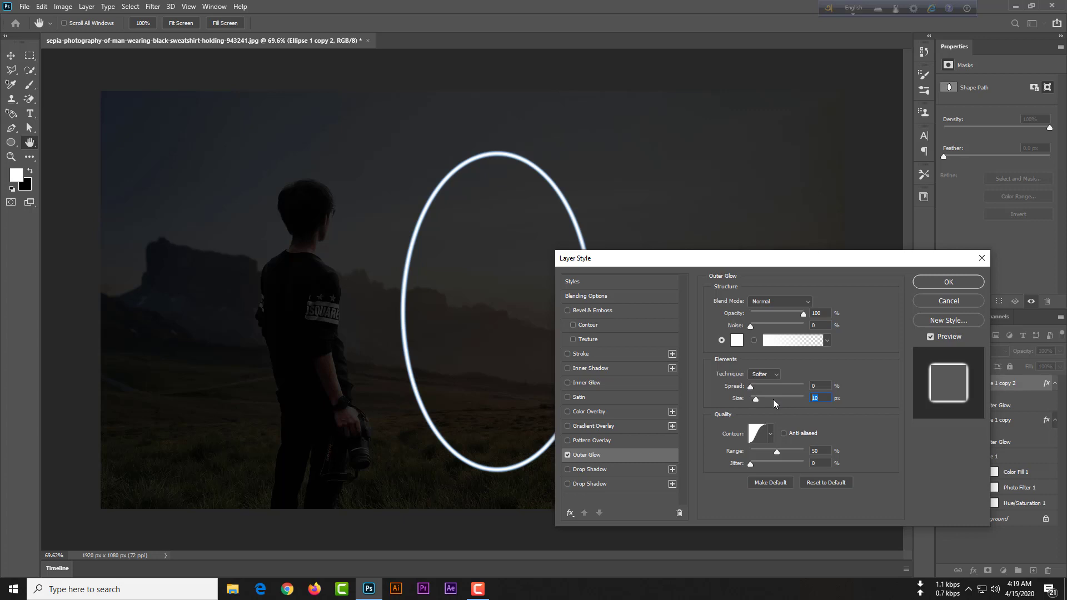
pyautogui.write('5')
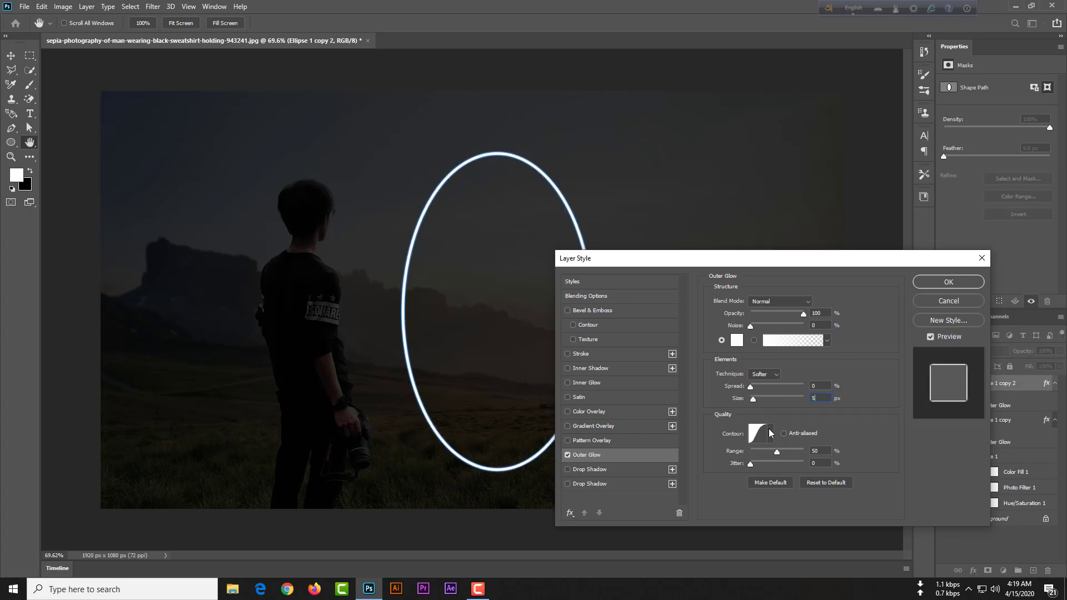
pyautogui.press('Return')
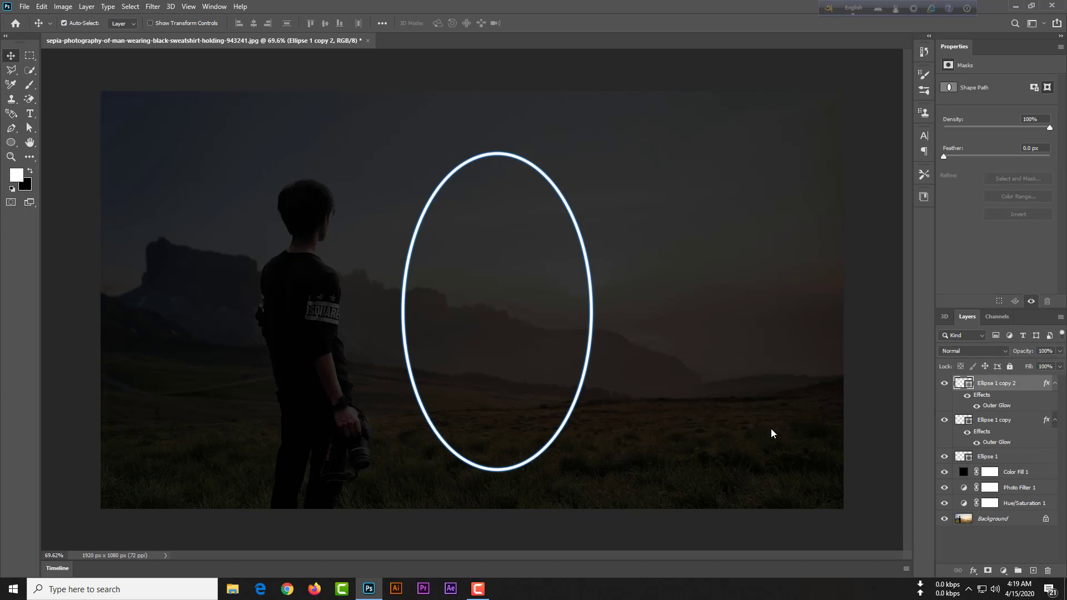
# Step: Convert the three ellipse layers together into one smart object and duplicate it
pyautogui.keyDown('ctrl'); pyautogui.click(1006, 421); pyautogui.keyUp('ctrl')
pyautogui.keyDown('ctrl'); pyautogui.click(1003, 456); pyautogui.keyUp('ctrl')
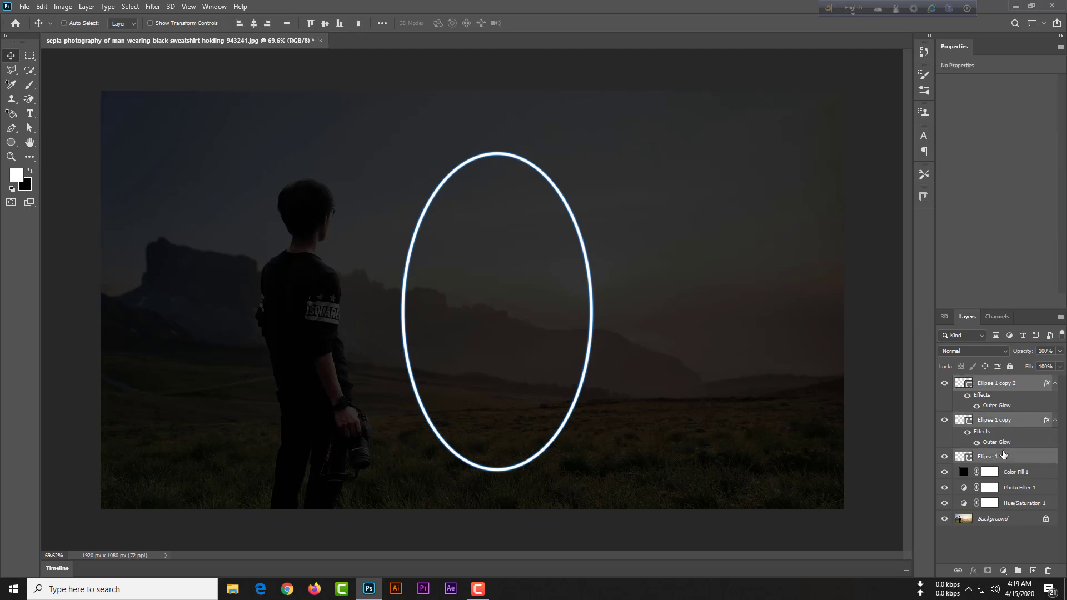
pyautogui.rightClick(1015, 383)
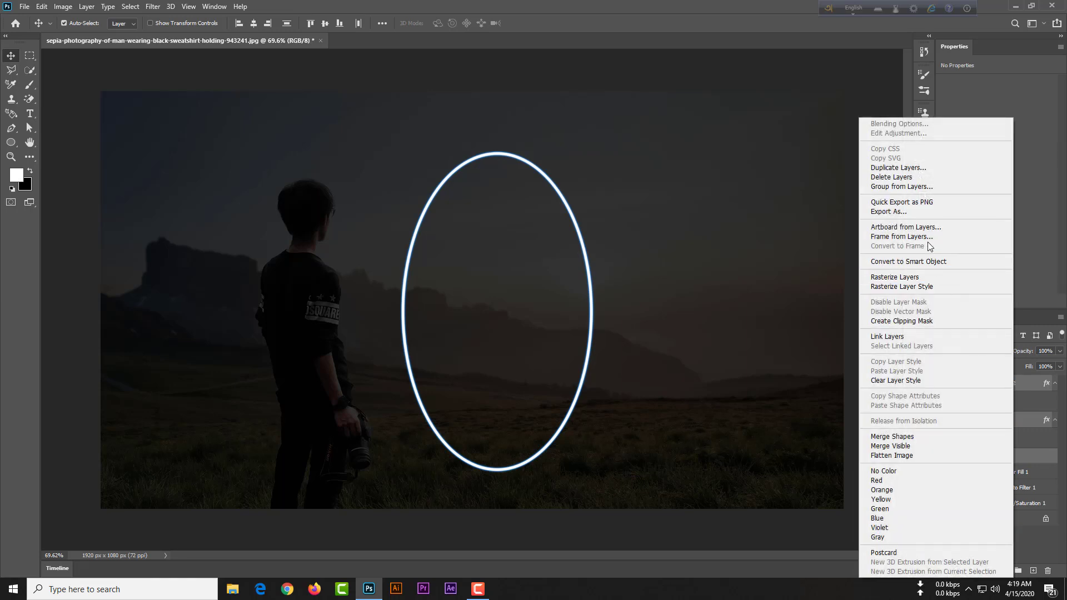
pyautogui.click(928, 262)
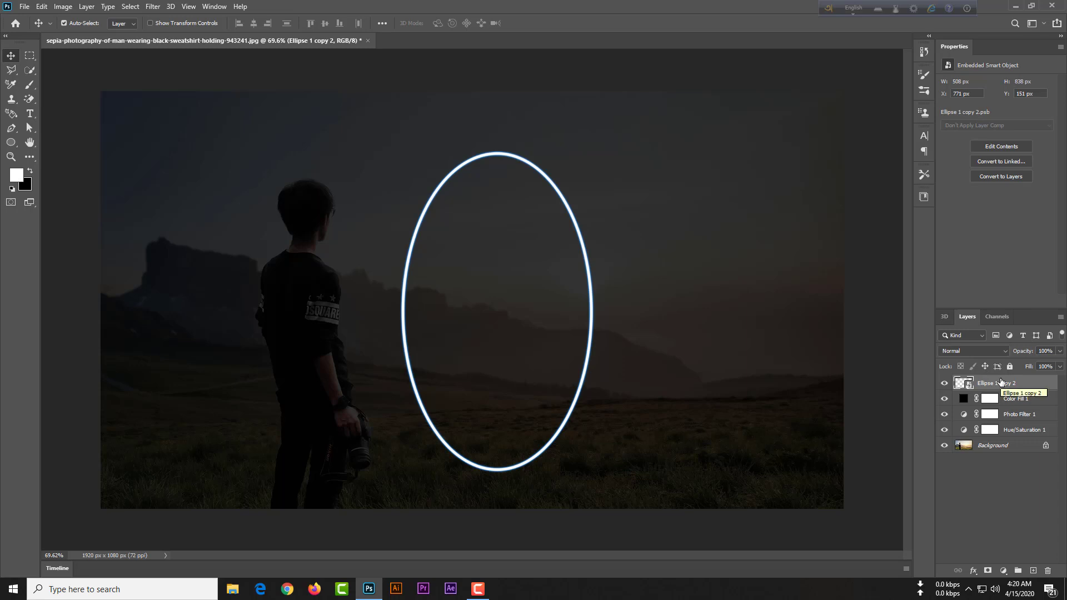
pyautogui.press('ctrl')
pyautogui.hotkey('ctrl', 'j')
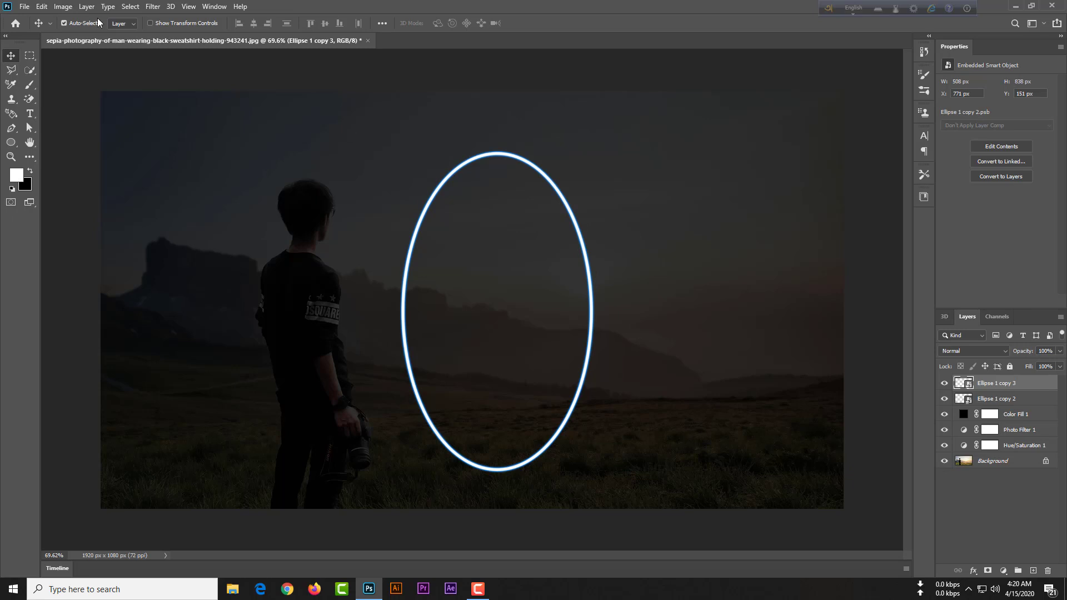
# Step: Apply a Ripple filter to the duplicated smart object with an amount of 250% and size Large
pyautogui.click(151, 7)
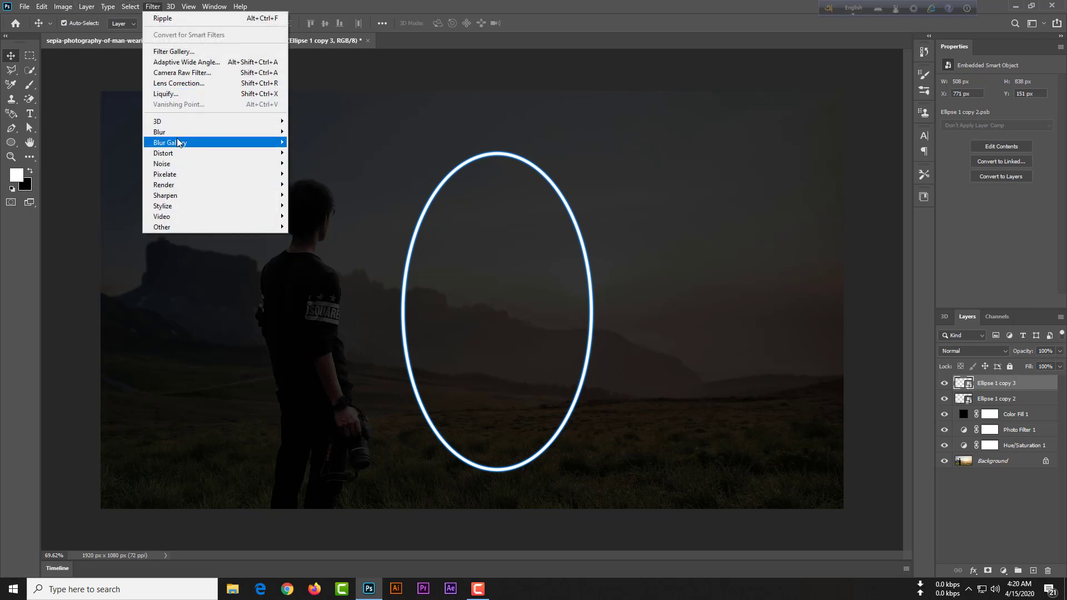
pyautogui.moveTo(281, 153)
pyautogui.click(307, 184)
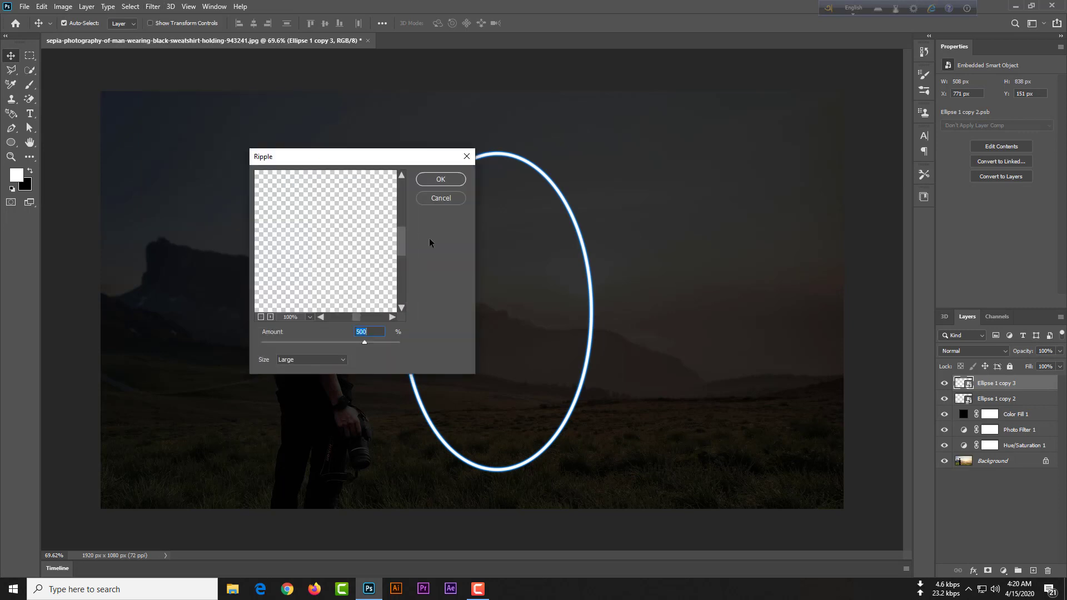
pyautogui.write('250')
pyautogui.click(295, 360)
pyautogui.click(295, 388)
pyautogui.click(260, 317)
pyautogui.click(260, 317)
pyautogui.click(261, 317)
pyautogui.click(261, 317)
pyautogui.click(393, 317)
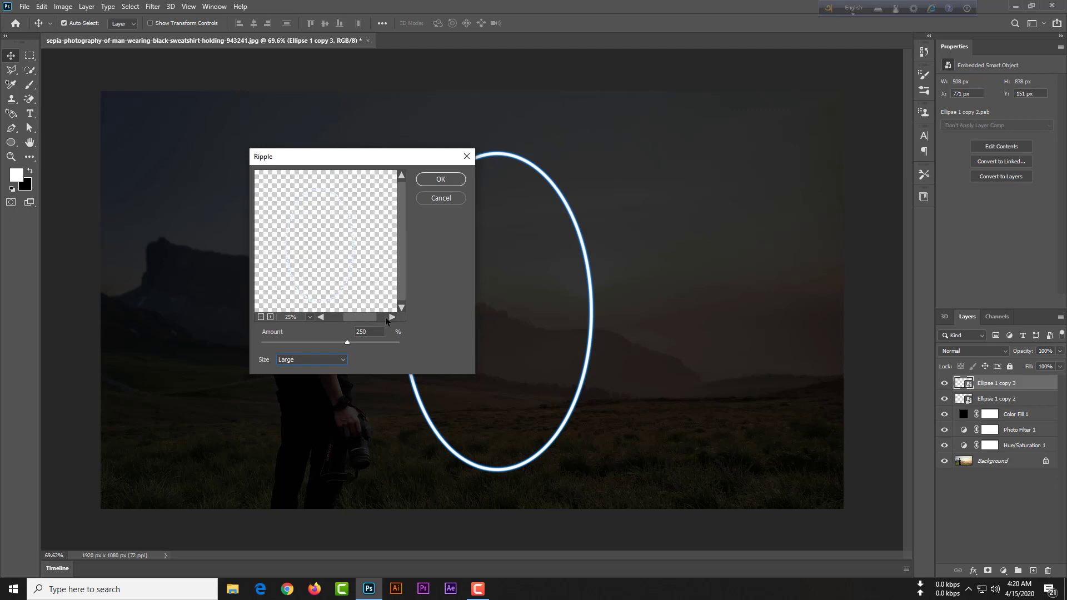
pyautogui.click(270, 318)
pyautogui.click(270, 317)
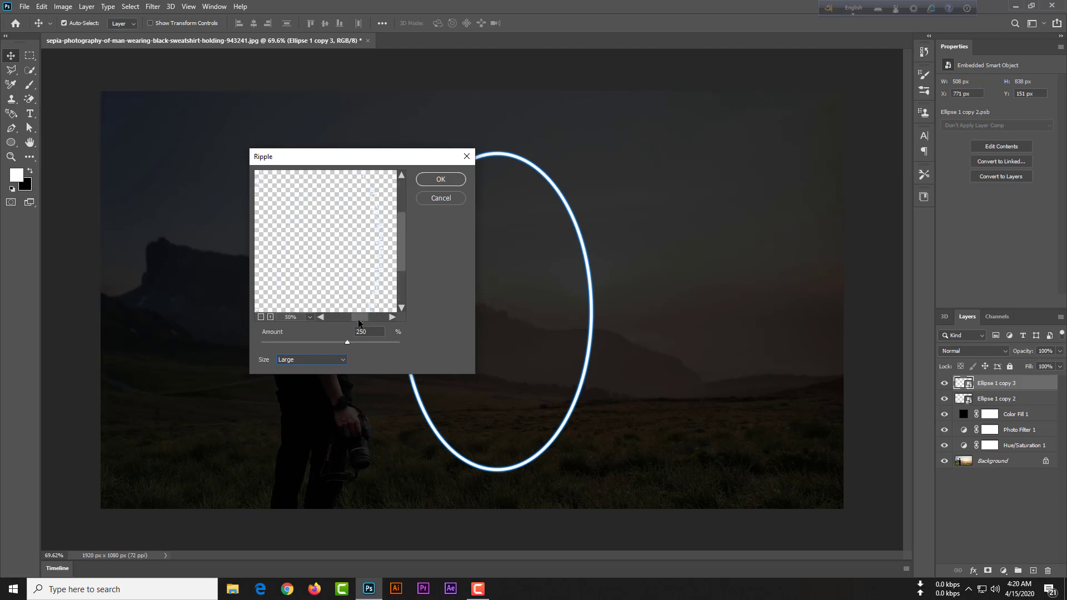
pyautogui.click(270, 317)
pyautogui.click(392, 317)
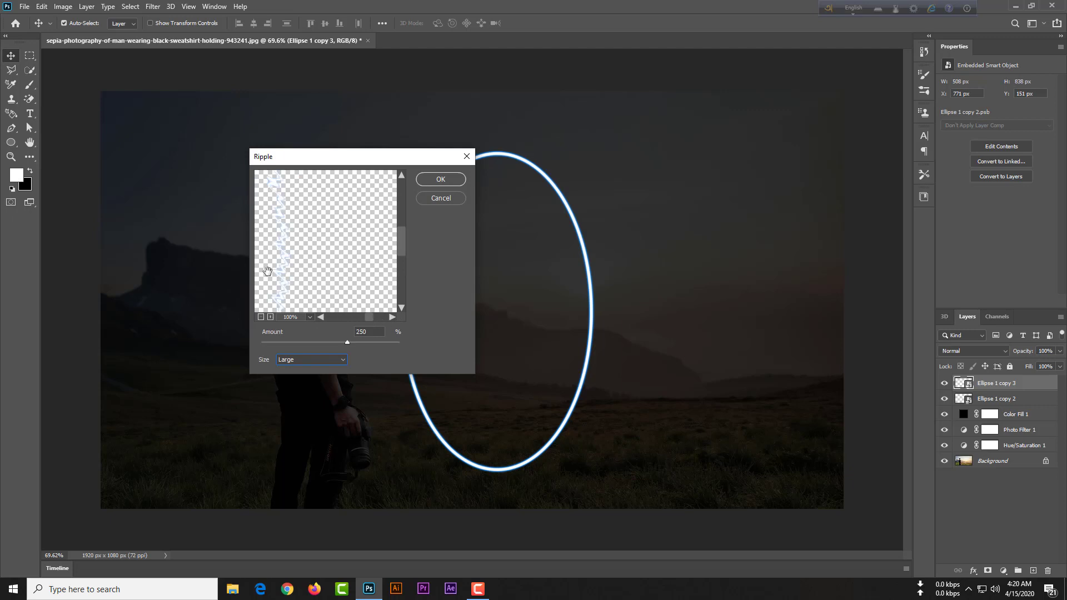
pyautogui.click(460, 182)
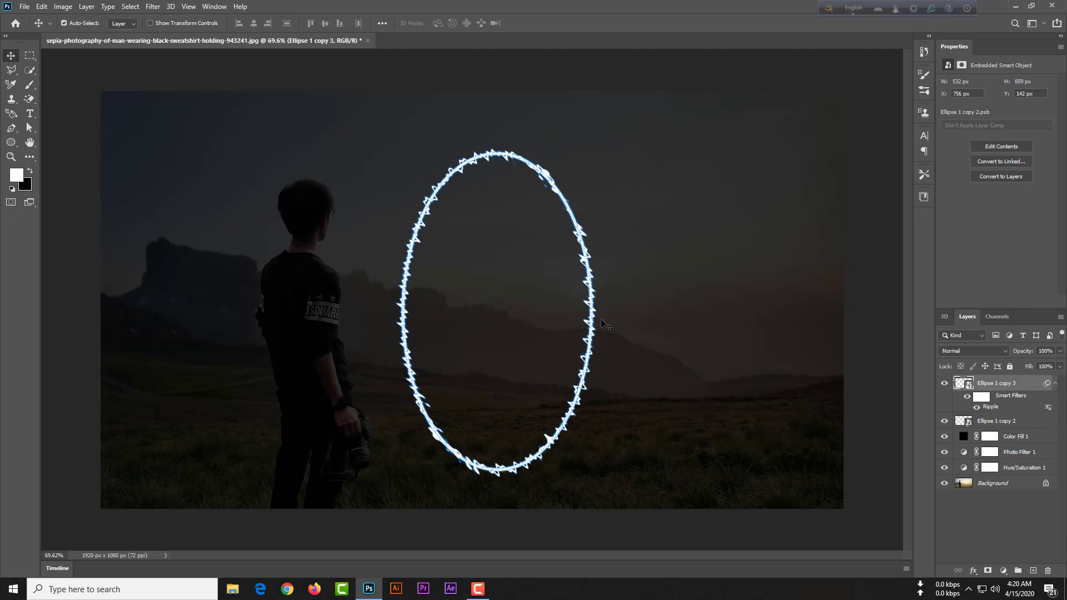
# Step: Add an Outer Glow to the rippled ring layer with color 0086ff and a size of 40 px
pyautogui.rightClick(1020, 384)
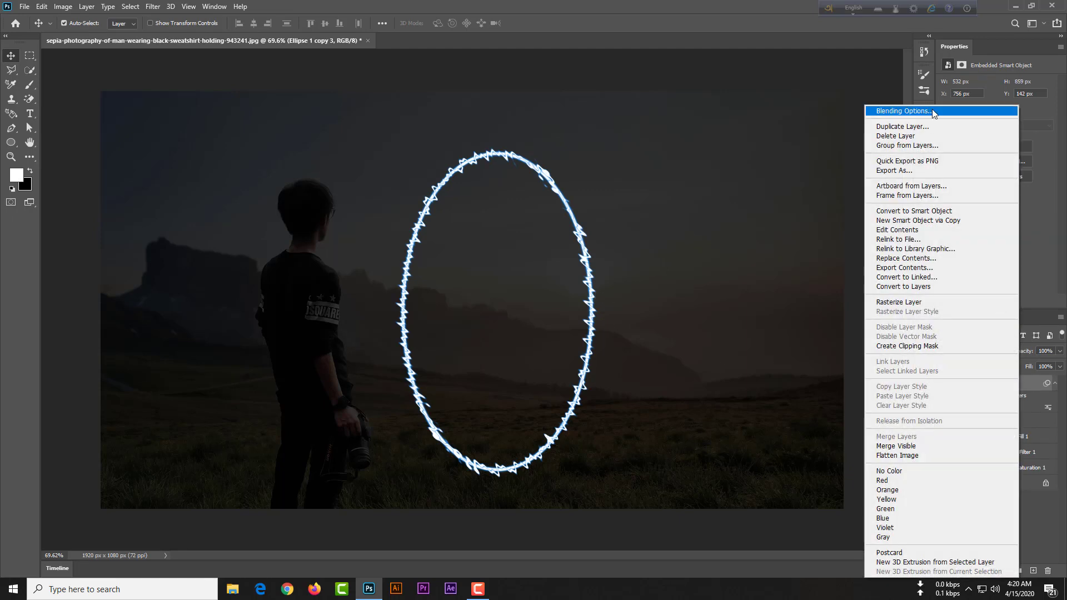
pyautogui.click(939, 112)
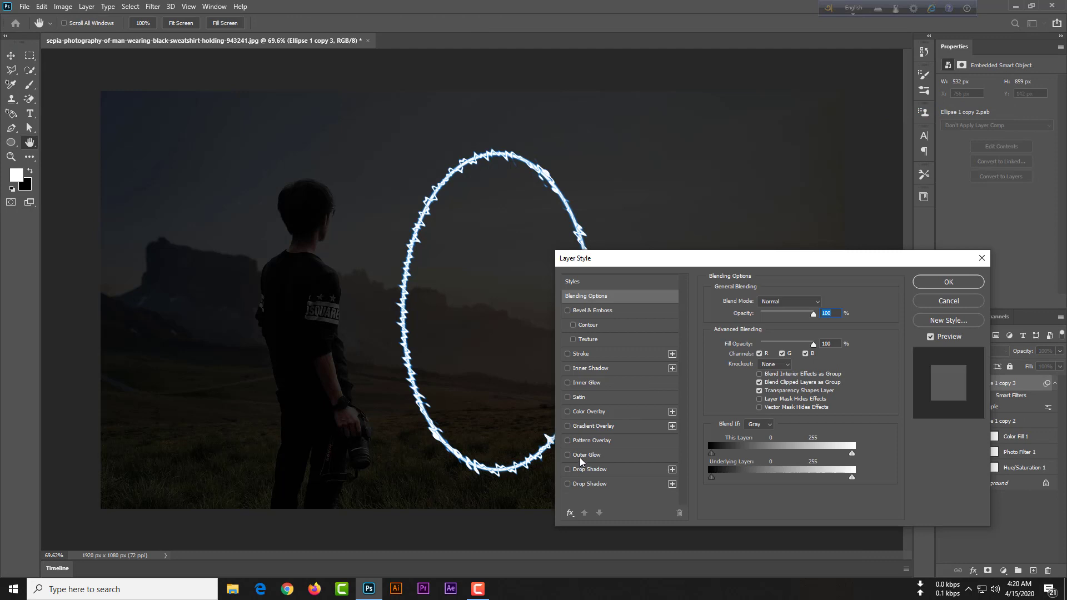
pyautogui.click(583, 454)
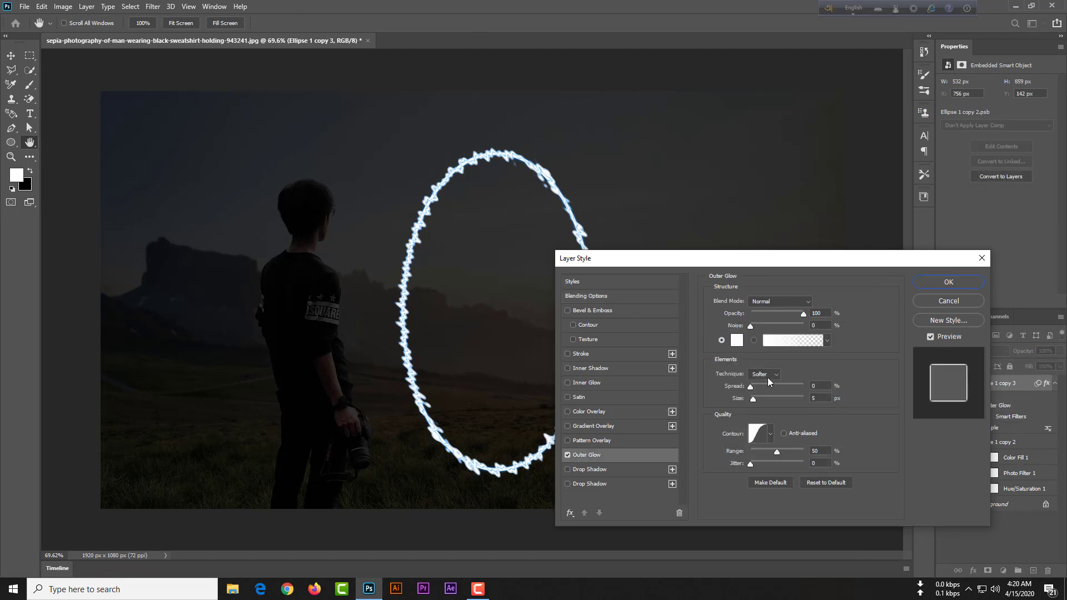
pyautogui.click(737, 340)
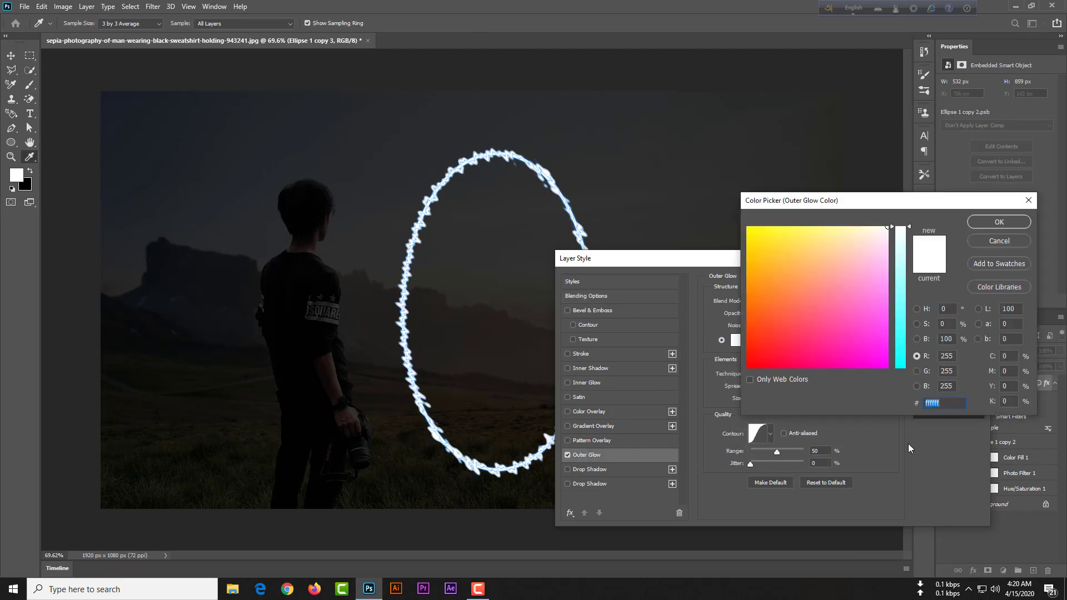
pyautogui.write('0086f')
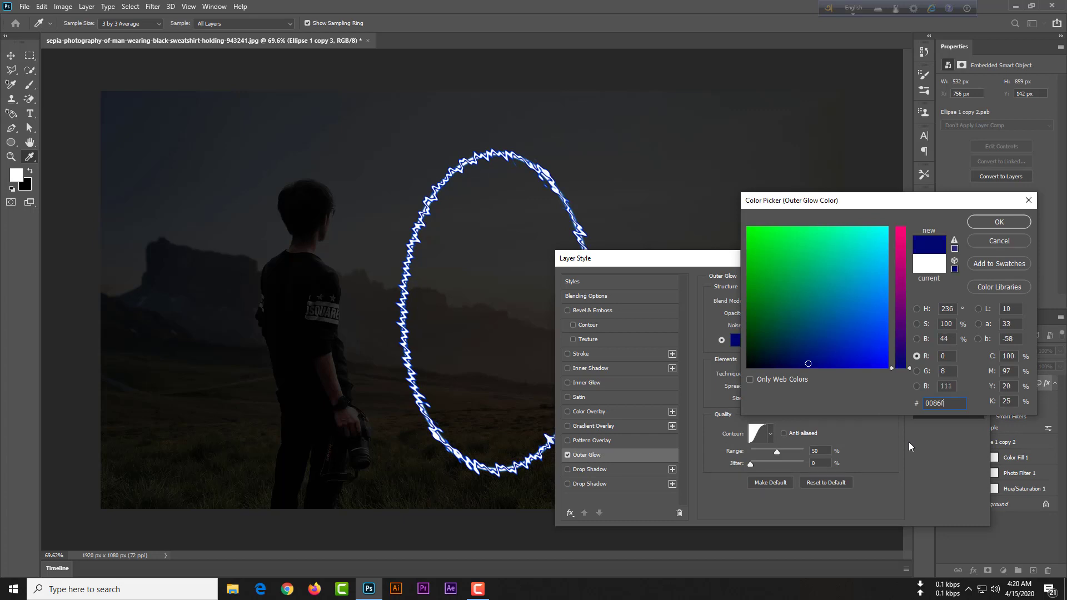
pyautogui.write('f')
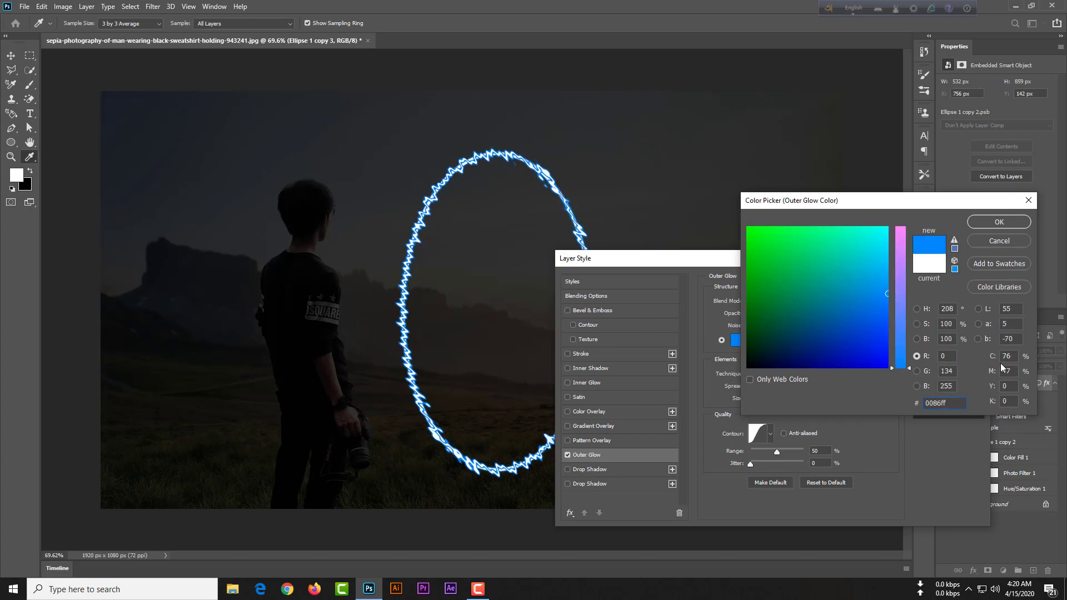
pyautogui.click(992, 222)
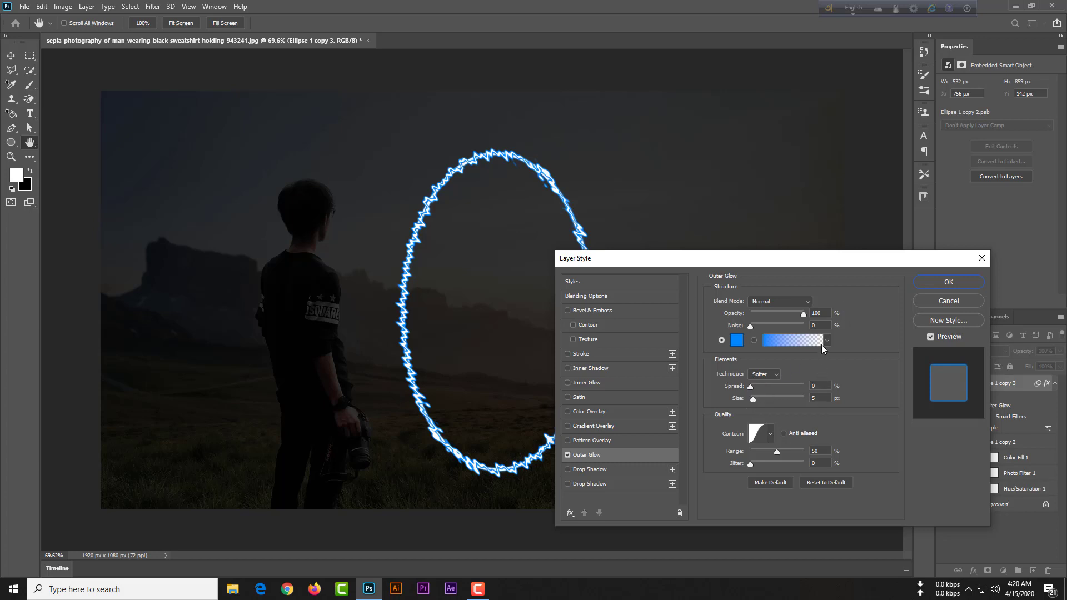
pyautogui.click(814, 398)
pyautogui.write('40')
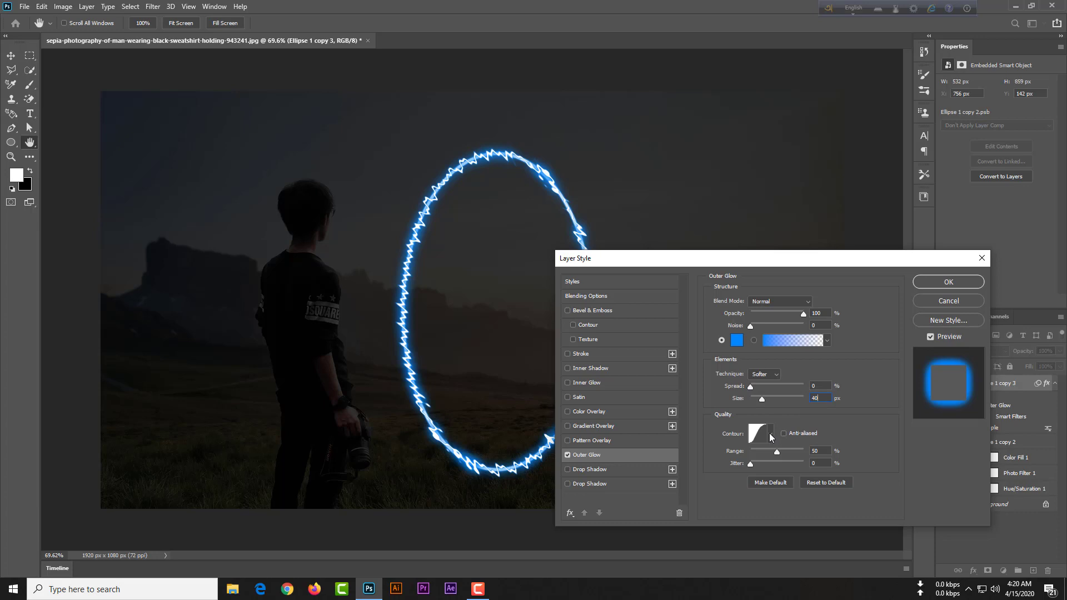
pyautogui.click(962, 281)
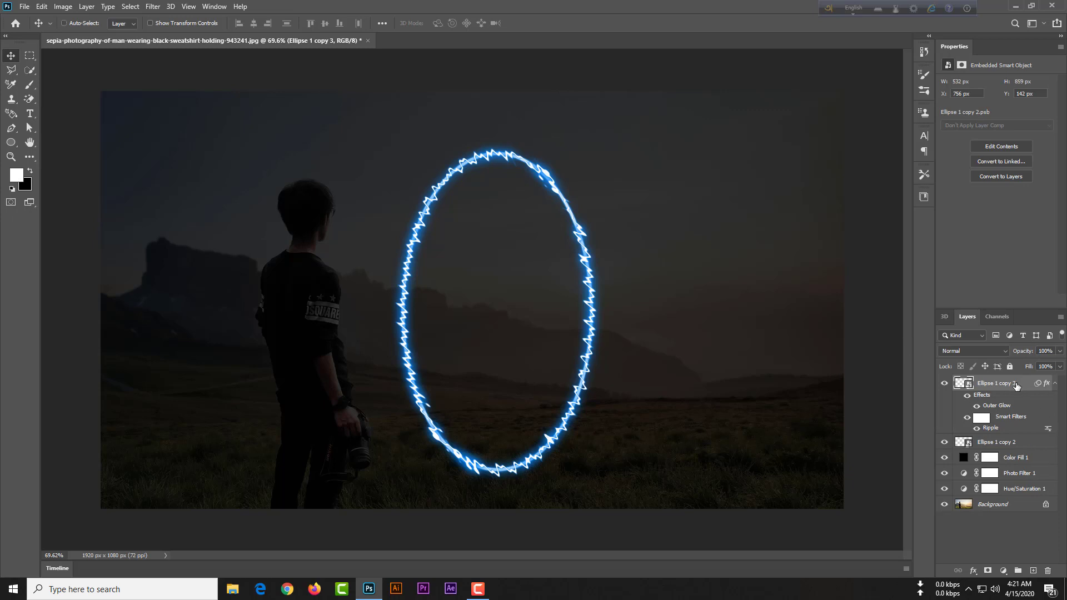
# Step: Duplicate the glowing rippled ring layer, then rasterize the copy and flip it vertically
pyautogui.hotkey('ctrl', 'j')
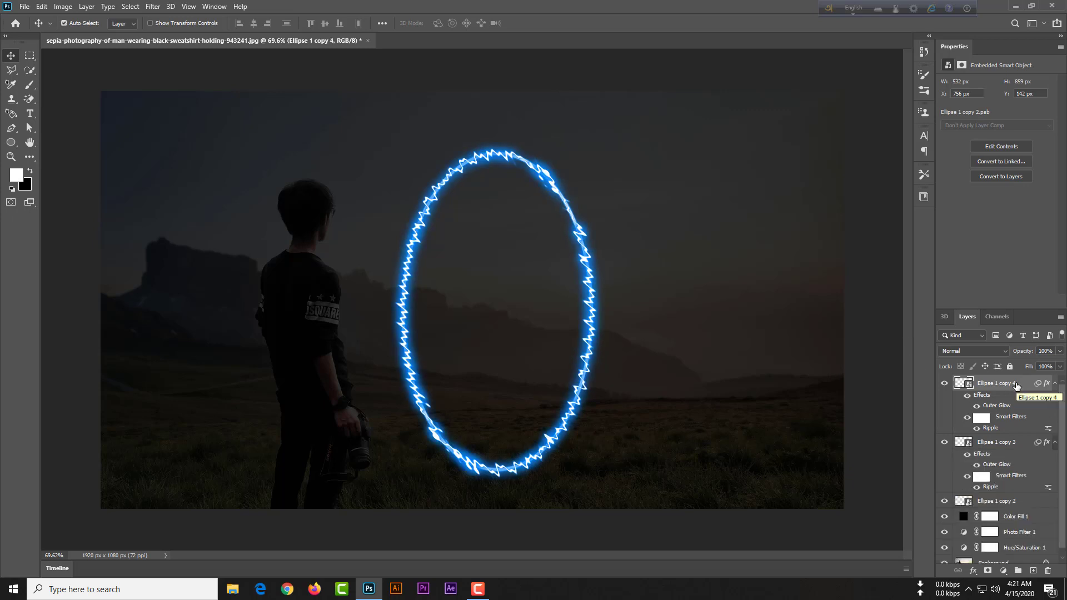
pyautogui.rightClick(1016, 385)
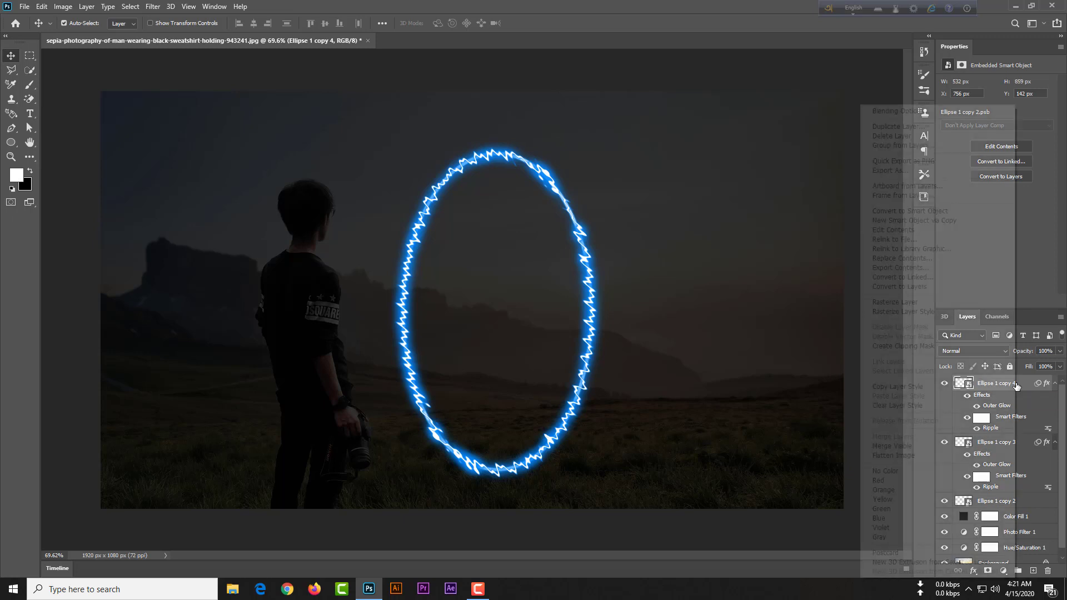
pyautogui.click(920, 299)
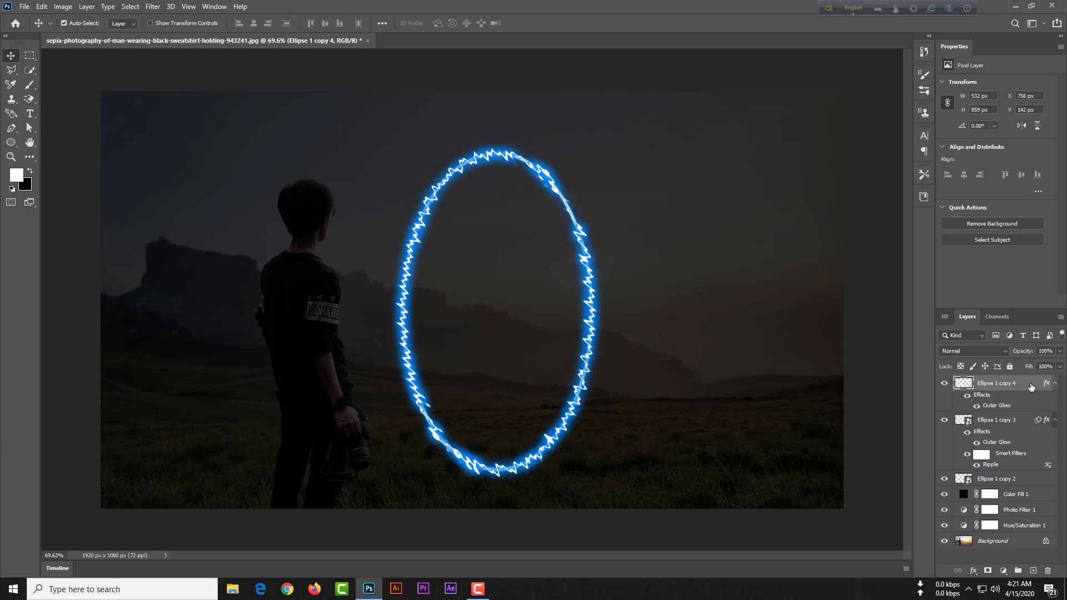
pyautogui.click(42, 6)
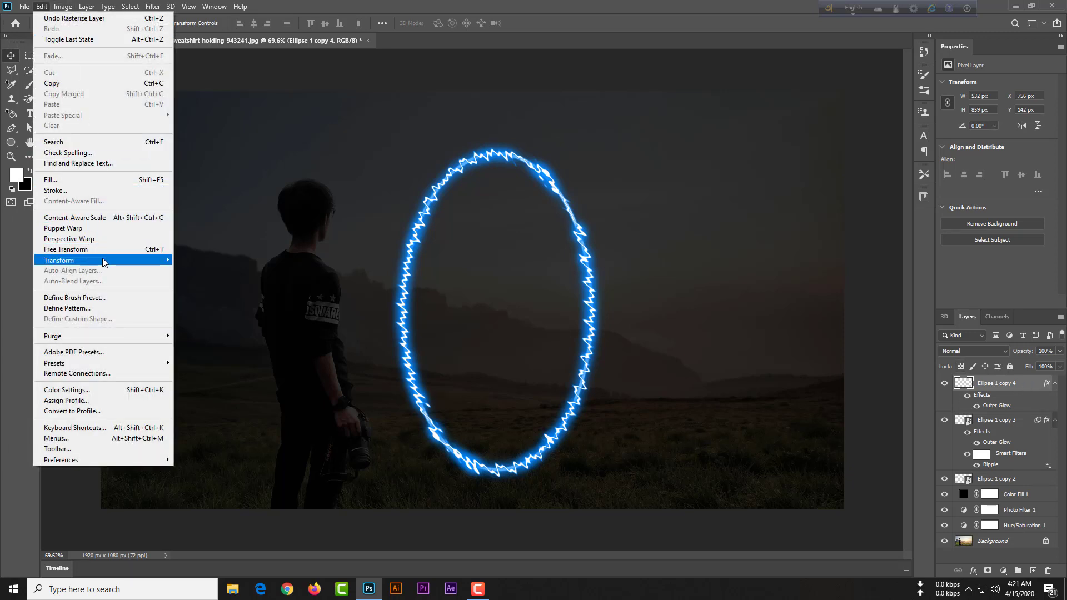
pyautogui.moveTo(104, 261)
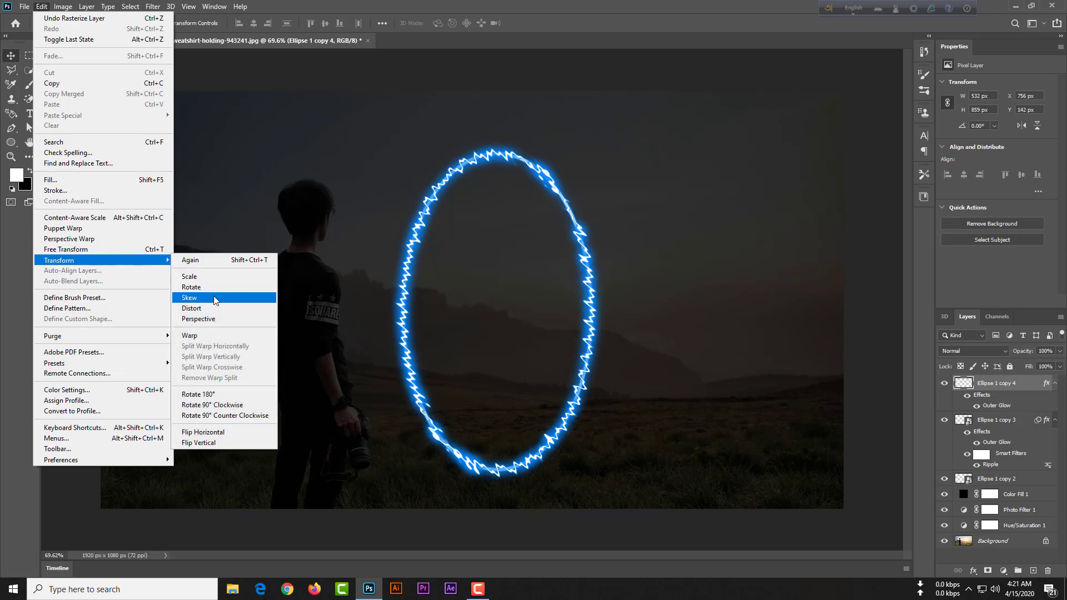
pyautogui.click(220, 443)
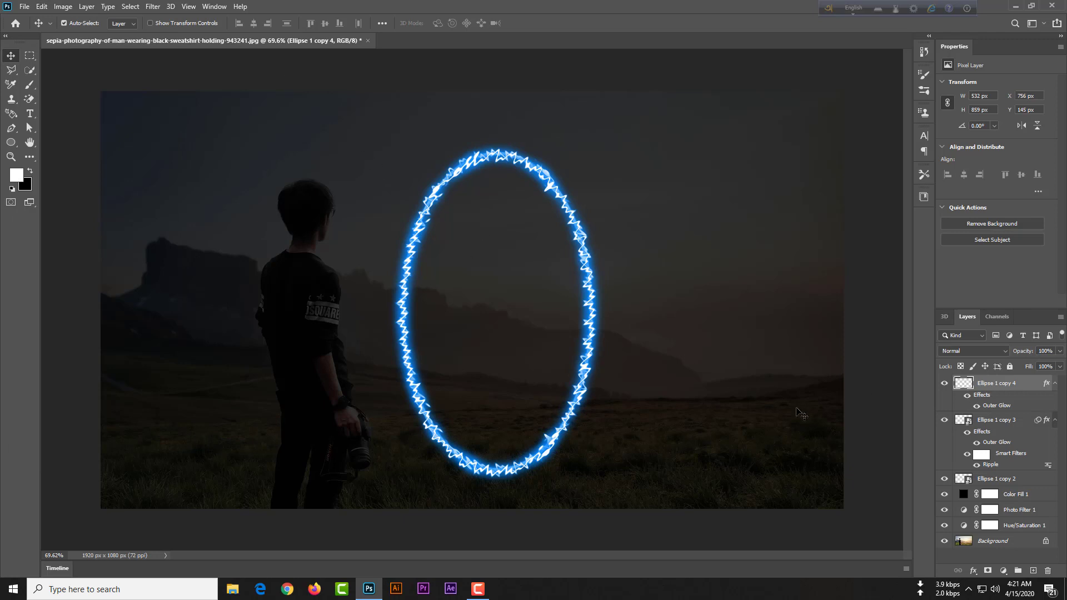
# Step: Bring the smooth ring to the top of the layer stack and combine the three rasterized ring layers into one smart object
pyautogui.click(1008, 480)
pyautogui.moveTo(1012, 481); pyautogui.dragTo(1016, 384)
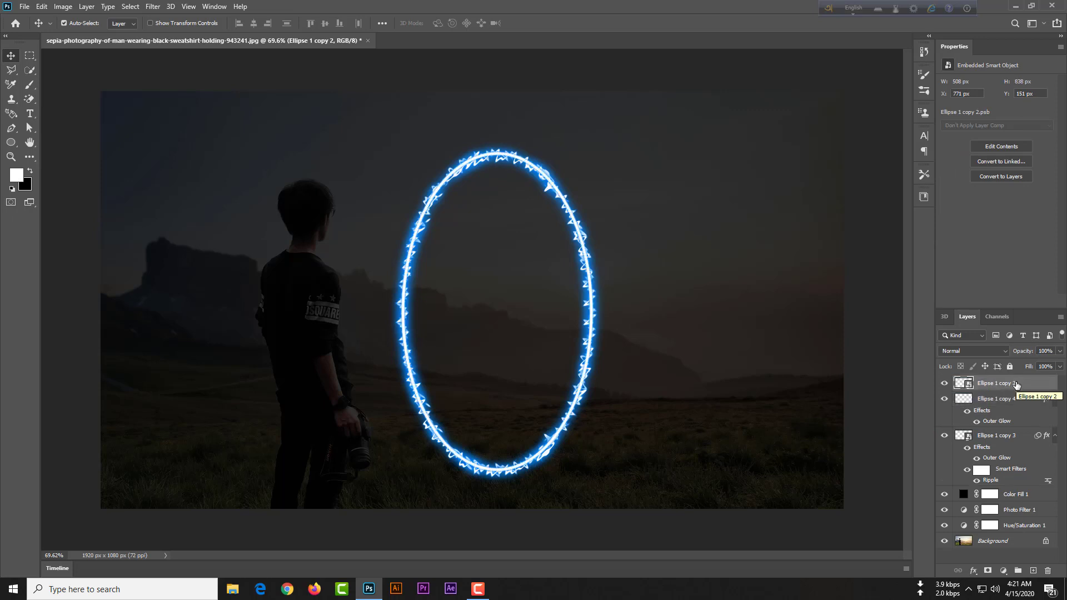
pyautogui.keyDown('ctrl'); pyautogui.click(999, 399); pyautogui.keyUp('ctrl')
pyautogui.keyDown('ctrl'); pyautogui.click(1002, 435); pyautogui.keyUp('ctrl')
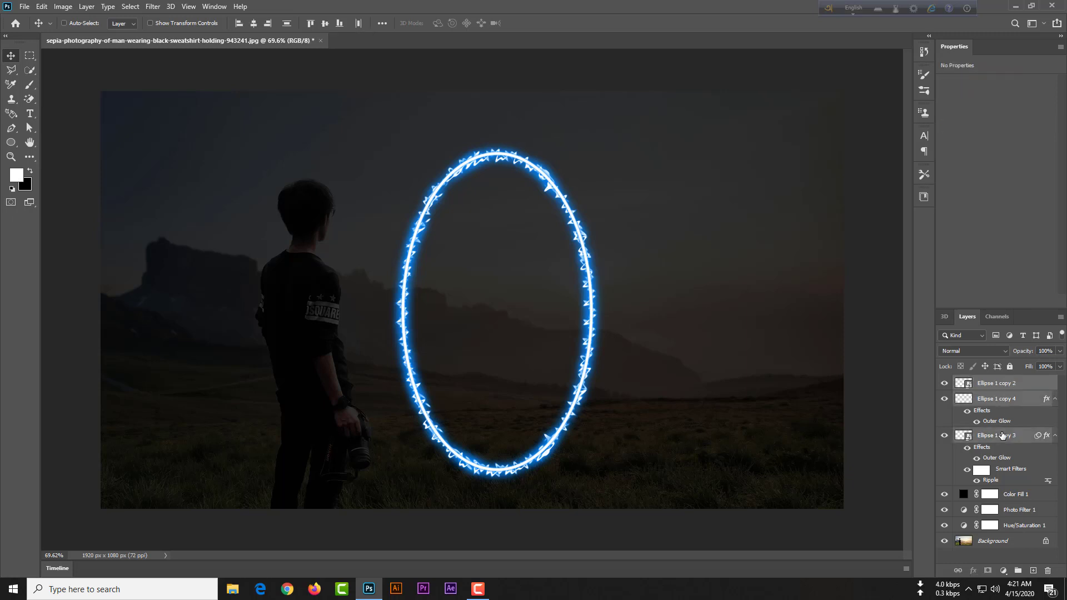
pyautogui.rightClick(1003, 434)
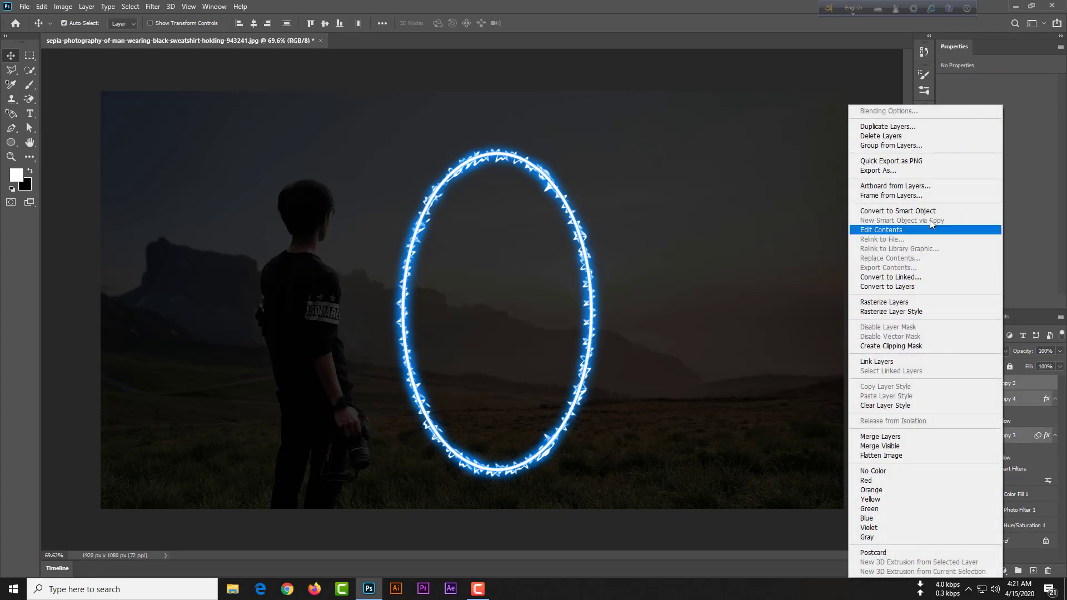
pyautogui.click(908, 301)
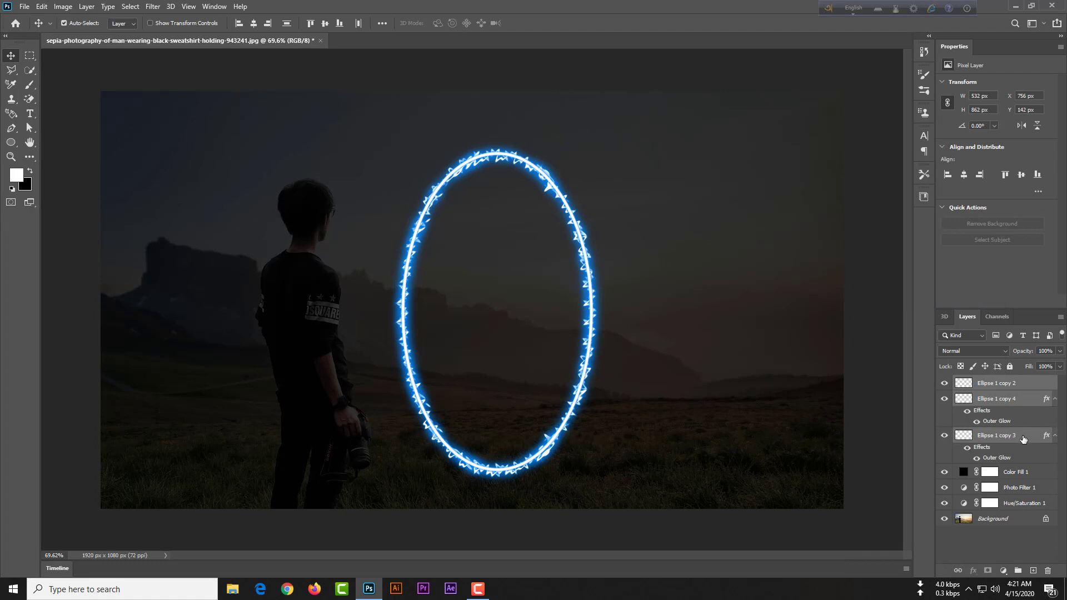
pyautogui.rightClick(1023, 436)
pyautogui.click(938, 268)
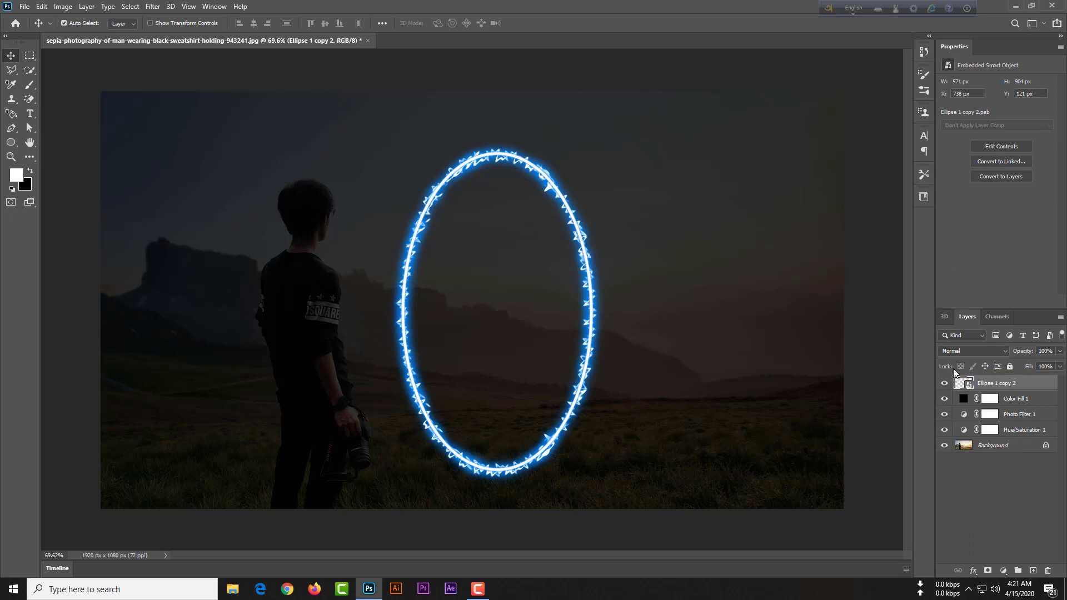
# Step: Add a Brightness/Contrast adjustment layer above the black Color Fill layer with brightness set to 150
pyautogui.click(989, 398)
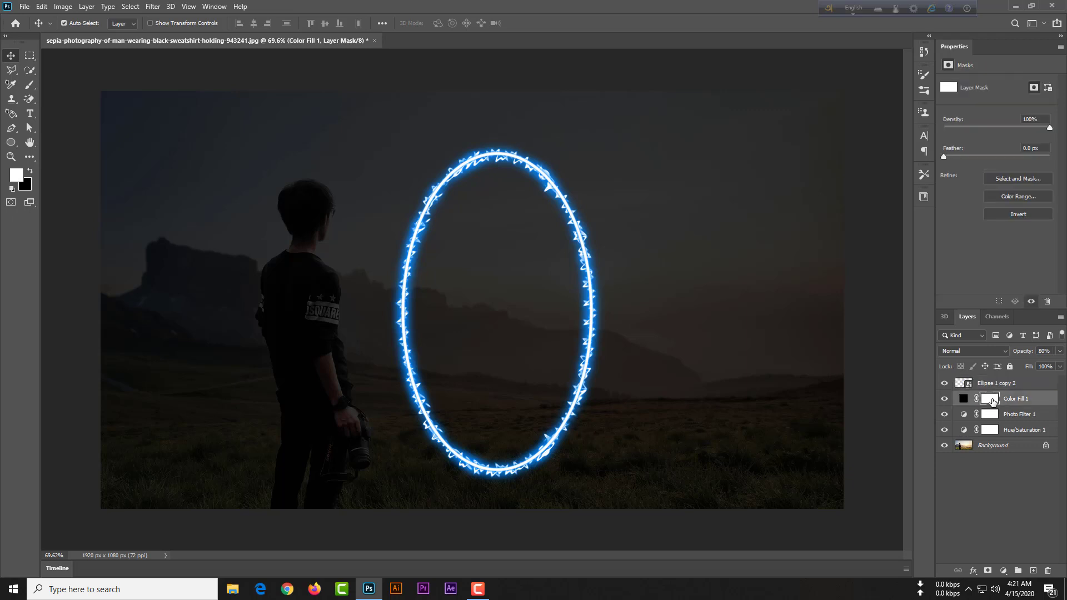
pyautogui.click(1003, 570)
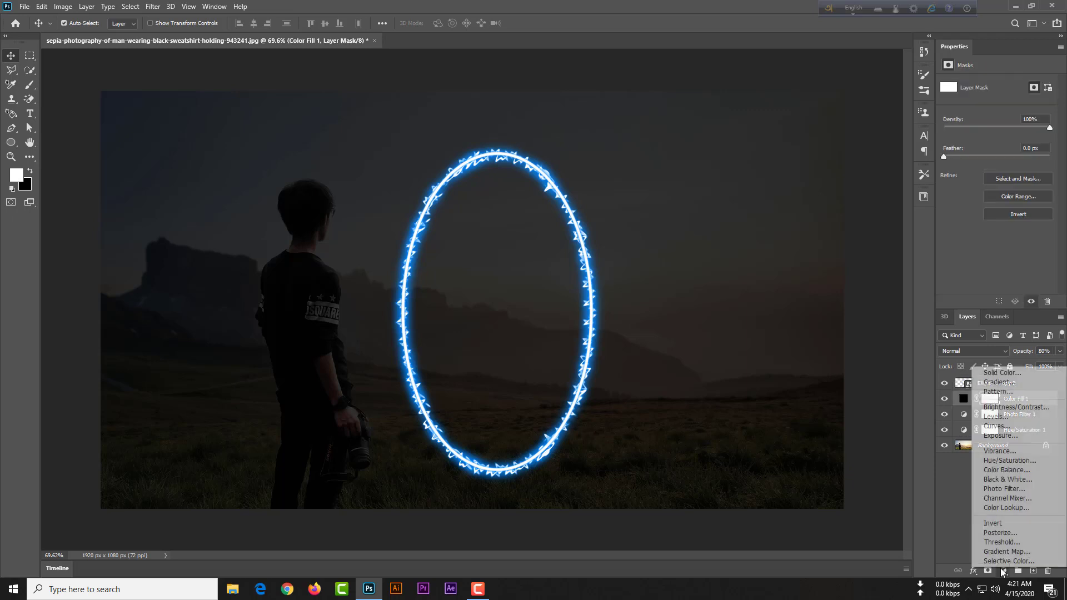
pyautogui.click(1020, 409)
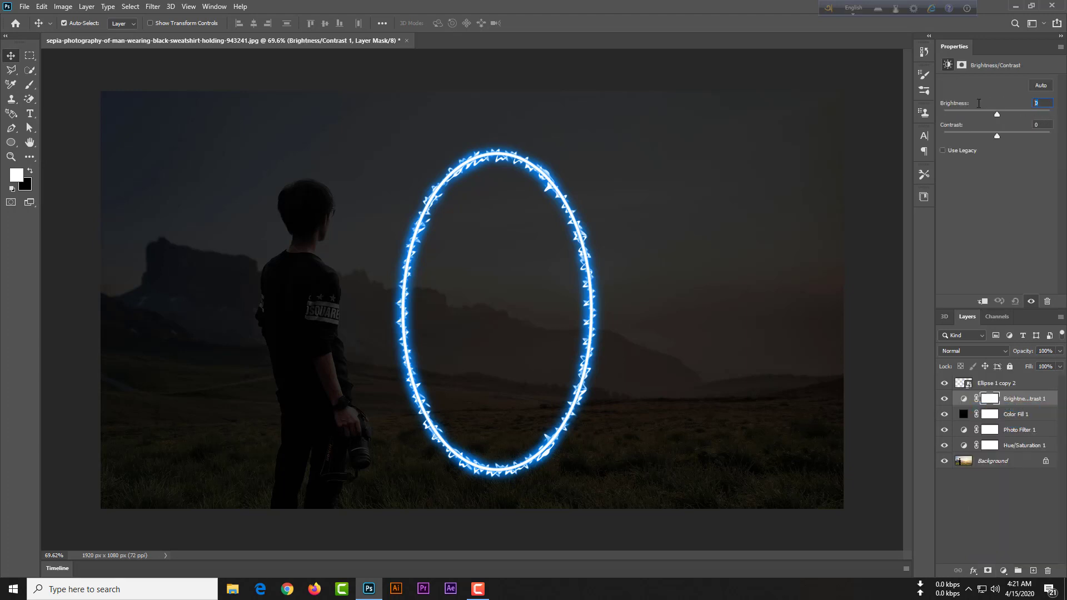
pyautogui.write('150')
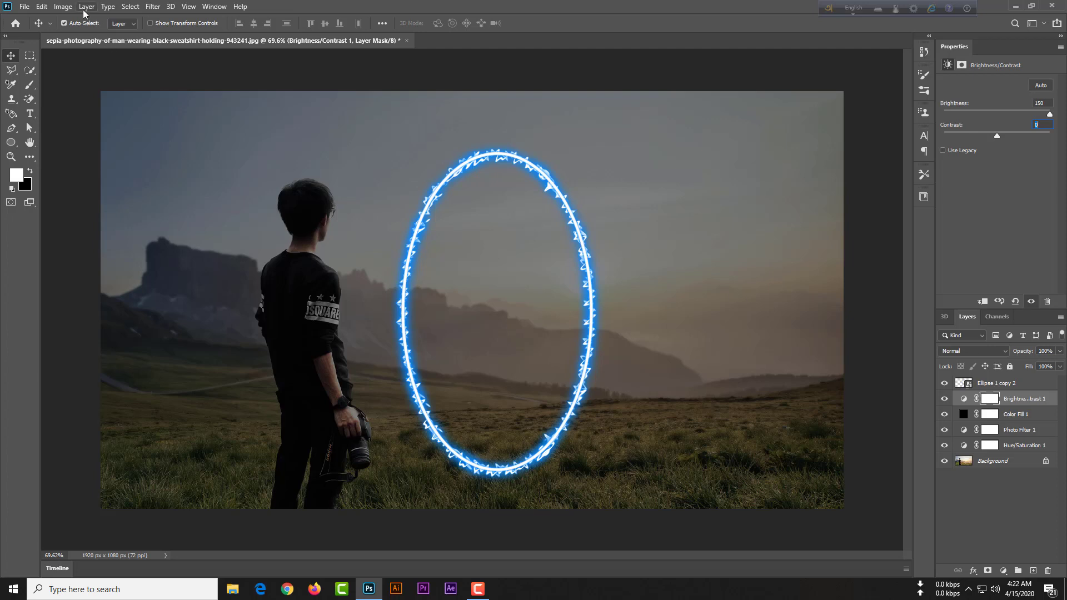
# Step: Invert the Brightness/Contrast layer's mask to black
pyautogui.click(989, 399)
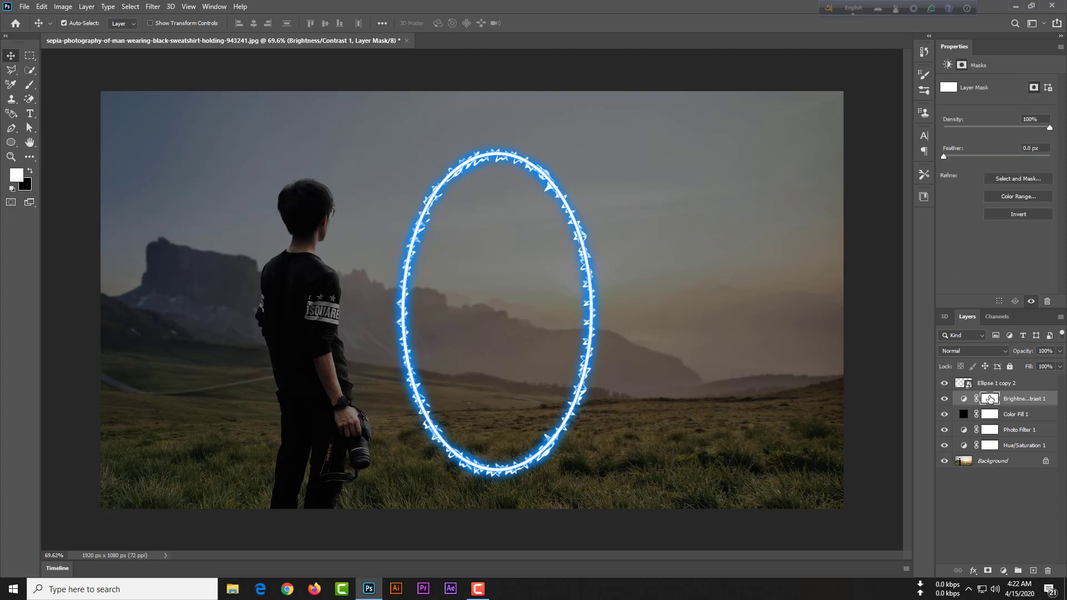
pyautogui.click(64, 6)
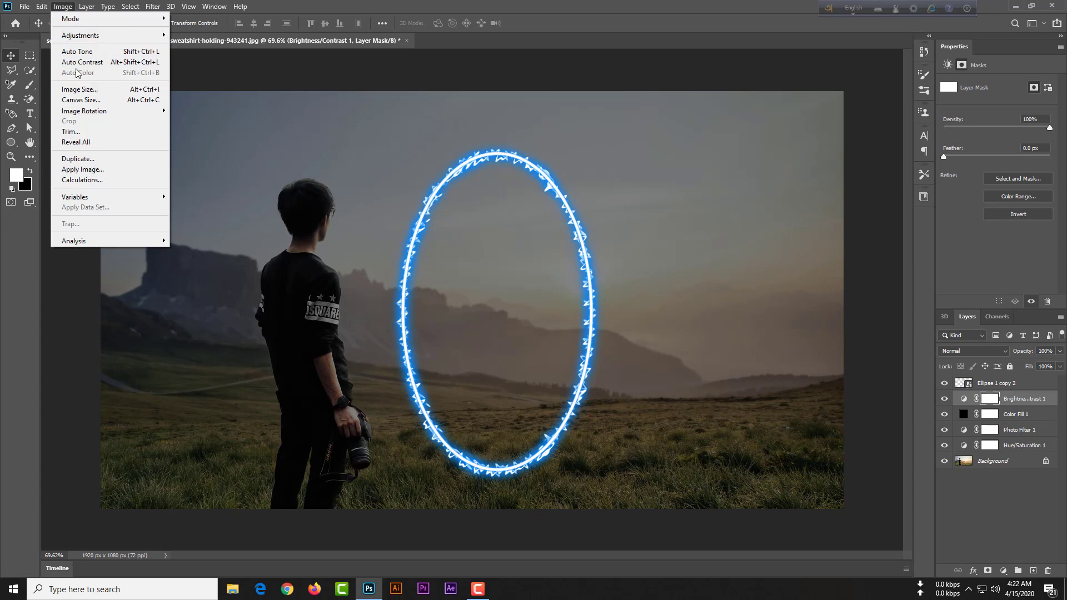
pyautogui.moveTo(139, 40)
pyautogui.click(205, 163)
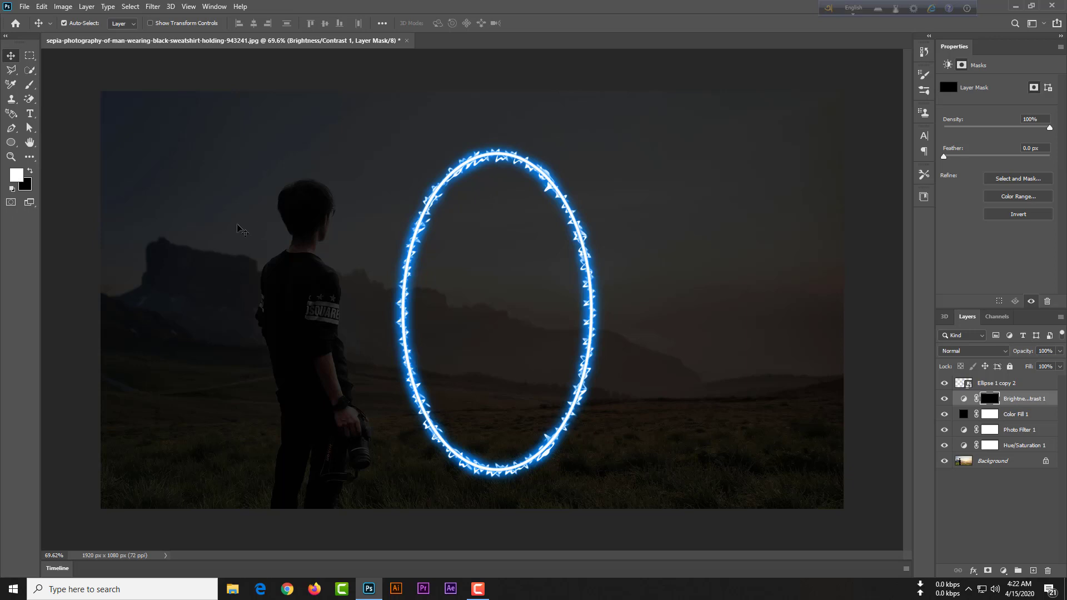
# Step: Paint white over the grass around the portal's base on the Brightness/Contrast mask with a 300 px brush at 0% hardness
pyautogui.click(29, 84)
pyautogui.click(56, 85)
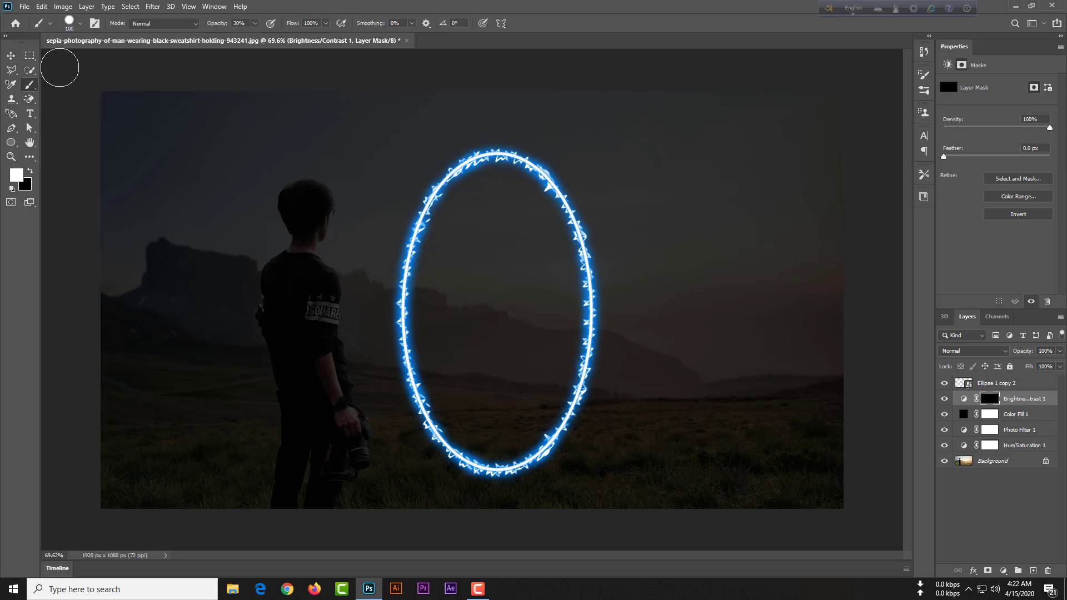
pyautogui.click(81, 23)
pyautogui.click(127, 45)
pyautogui.write('300')
pyautogui.click(125, 76)
pyautogui.write('0')
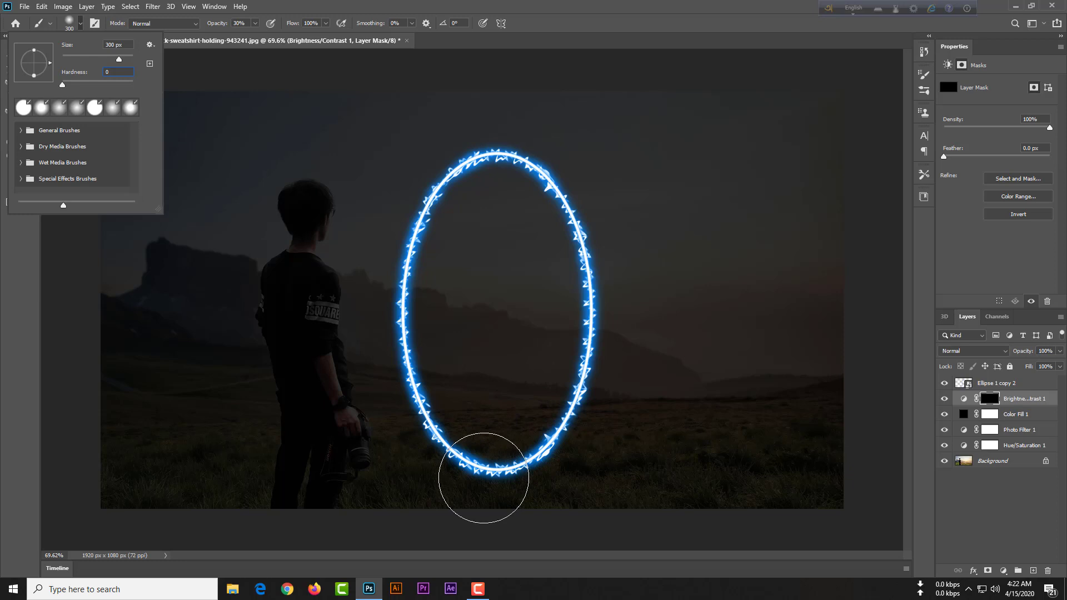
pyautogui.click(484, 470)
pyautogui.moveTo(508, 477)
pyautogui.mouseDown()
pyautogui.moveTo(505, 461)
pyautogui.moveTo(628, 469)
pyautogui.moveTo(320, 468)
pyautogui.moveTo(236, 491)
pyautogui.moveTo(255, 476)
pyautogui.moveTo(257, 487)
pyautogui.moveTo(328, 486)
pyautogui.moveTo(529, 453)
pyautogui.moveTo(702, 488)
pyautogui.moveTo(584, 467)
pyautogui.moveTo(326, 469)
pyautogui.moveTo(228, 505)
pyautogui.moveTo(257, 471)
pyautogui.moveTo(317, 491)
pyautogui.moveTo(441, 495)
pyautogui.moveTo(417, 490)
pyautogui.moveTo(425, 473)
pyautogui.moveTo(662, 483)
pyautogui.moveTo(348, 469)
pyautogui.moveTo(276, 472)
pyautogui.moveTo(238, 488)
pyautogui.moveTo(238, 477)
pyautogui.moveTo(296, 488)
pyautogui.moveTo(382, 469)
pyautogui.moveTo(634, 468)
pyautogui.moveTo(652, 482)
pyautogui.moveTo(400, 465)
pyautogui.moveTo(262, 472)
pyautogui.moveTo(251, 486)
pyautogui.moveTo(227, 465)
pyautogui.mouseUp()
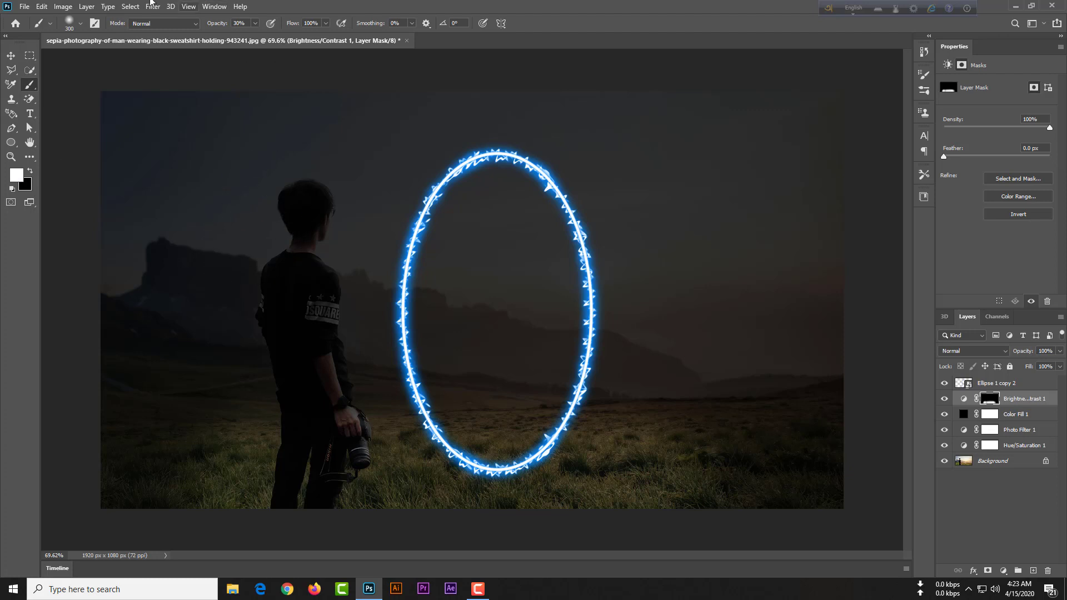
# Step: Soften the painted Brightness/Contrast mask with a Gaussian Blur of 50 pixels radius
pyautogui.click(152, 6)
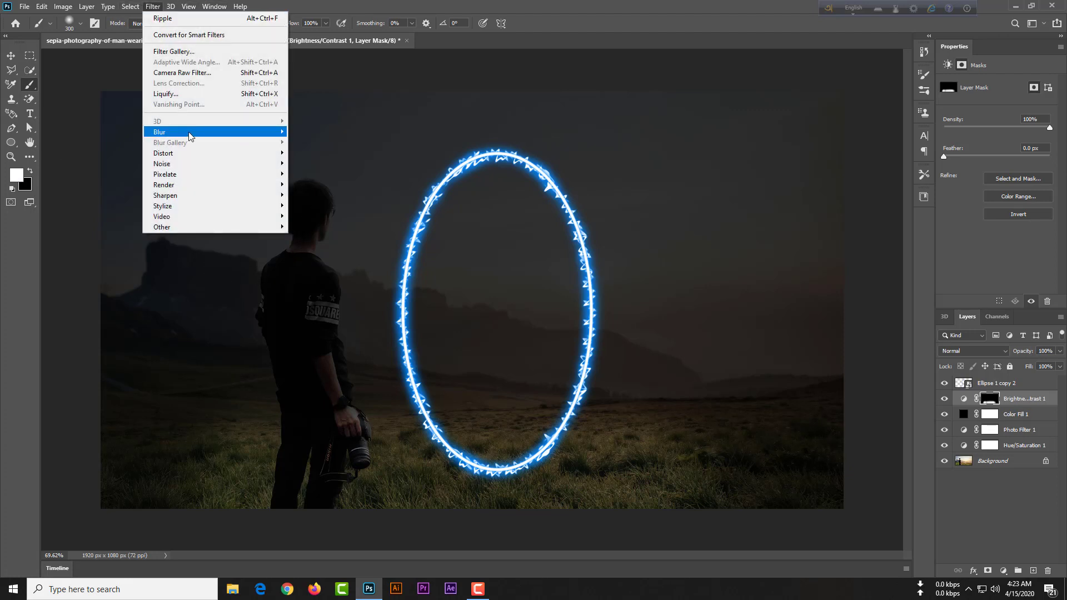
pyautogui.moveTo(233, 132)
pyautogui.click(317, 173)
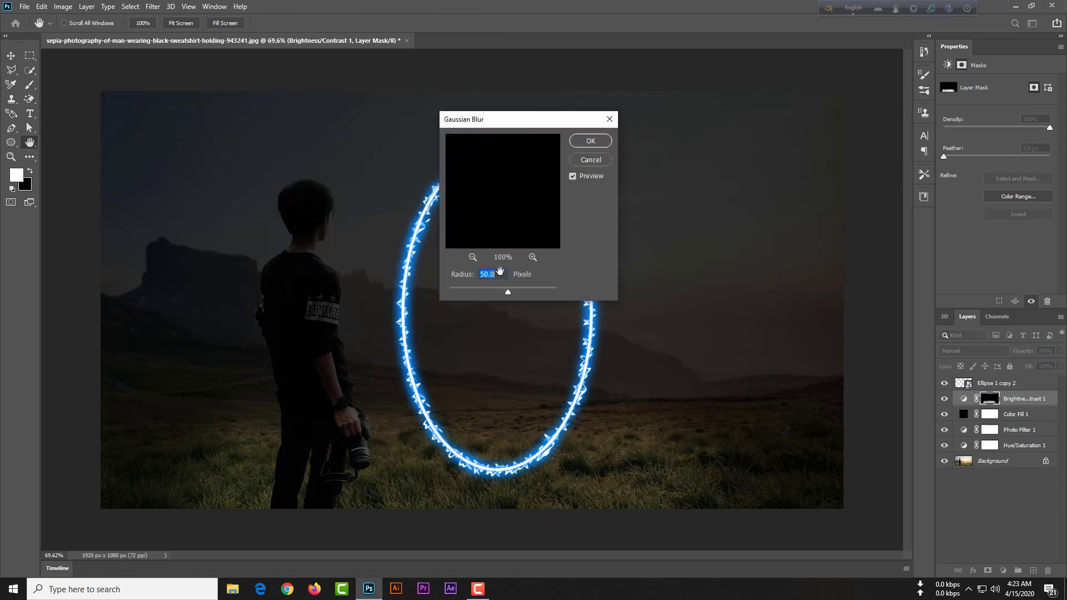
pyautogui.click(588, 142)
pyautogui.press('b')
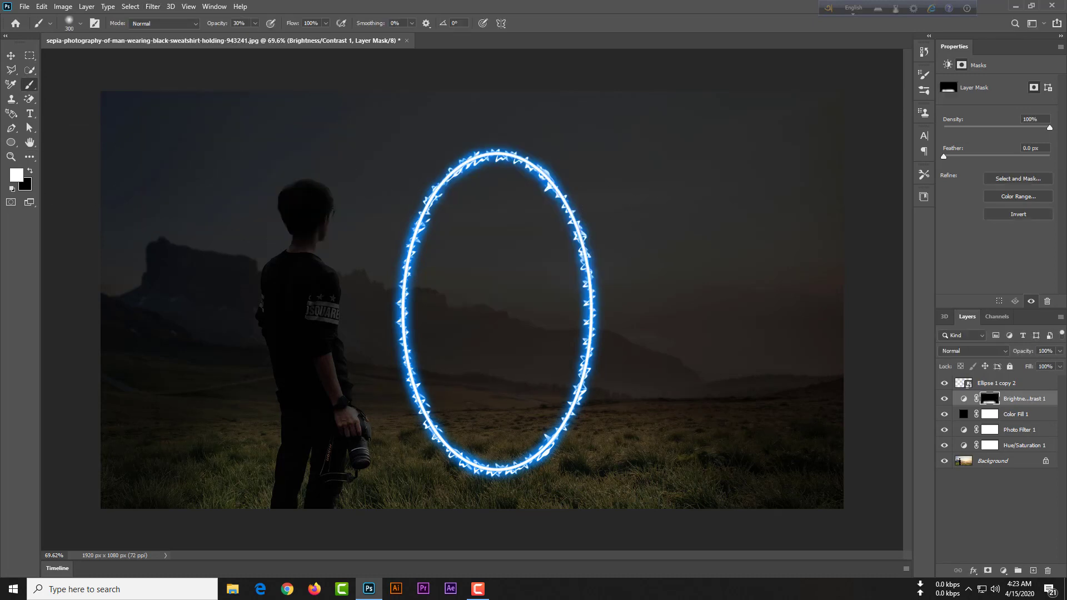
# Step: Hide the Brightness/Contrast, Color Fill, Photo Filter and Hue/Saturation layers, and duplicate the Background layer
pyautogui.click(944, 398)
pyautogui.click(944, 414)
pyautogui.click(944, 428)
pyautogui.click(944, 445)
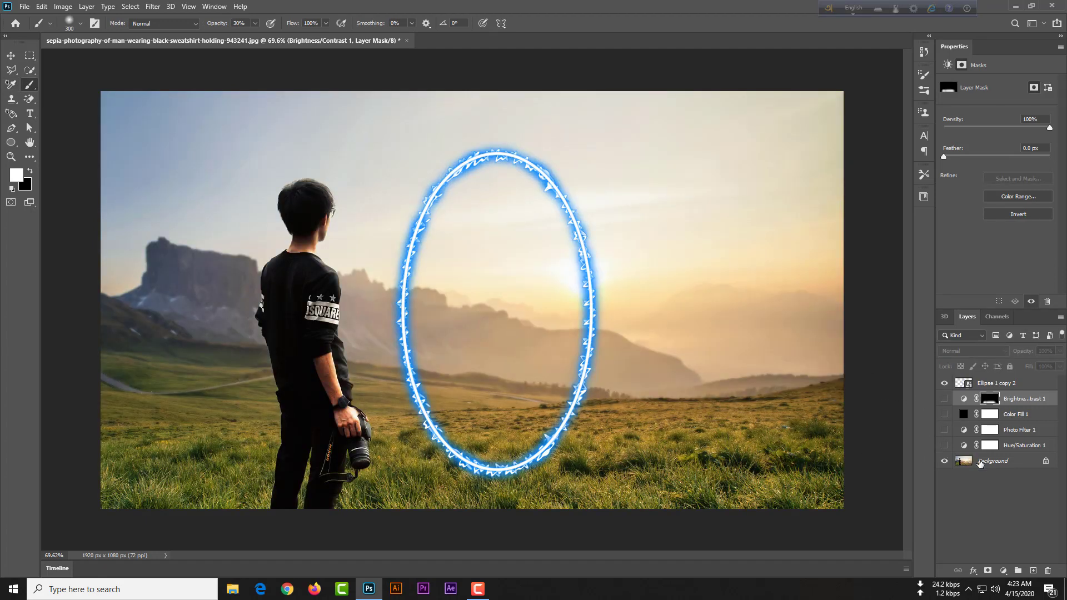
pyautogui.click(979, 461)
pyautogui.hotkey('ctrl', 'j')
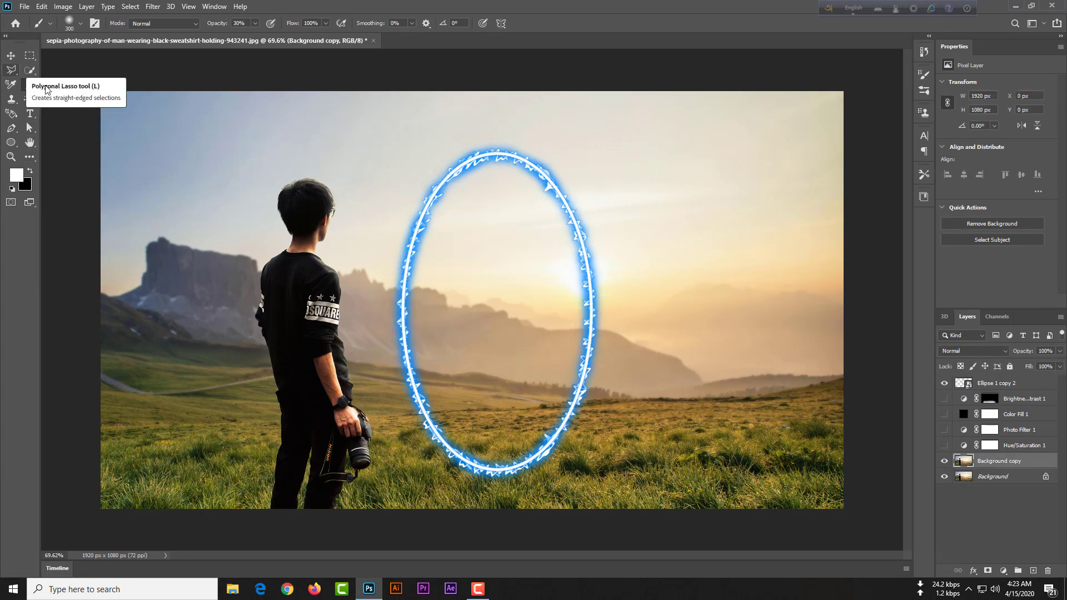
# Step: Delete the Background copy layer and select the man on the Background layer with the Quick Selection tool
pyautogui.press('Delete')
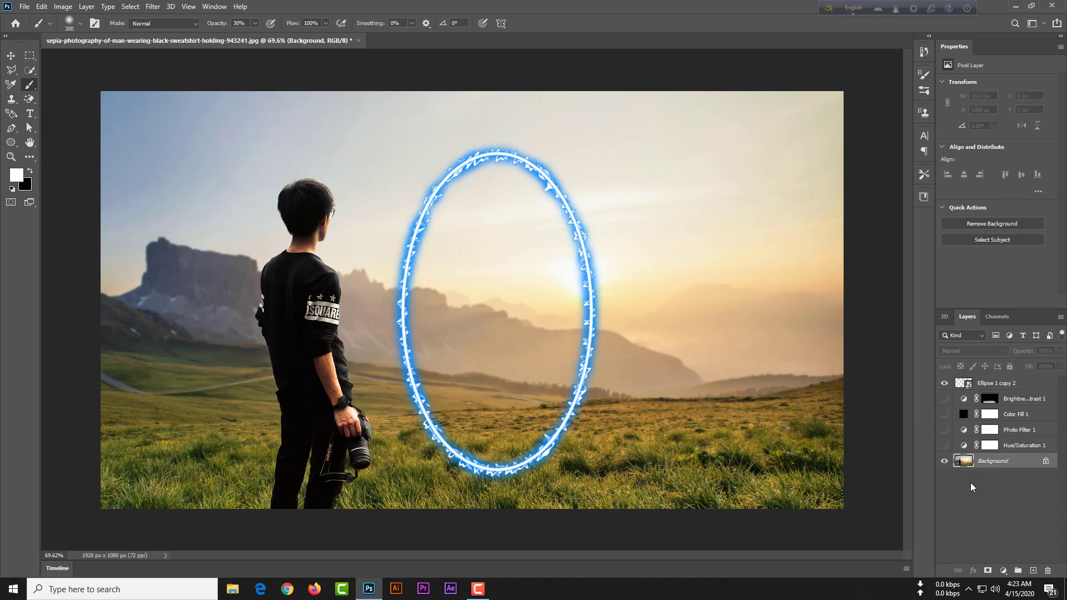
pyautogui.click(29, 70)
pyautogui.click(66, 84)
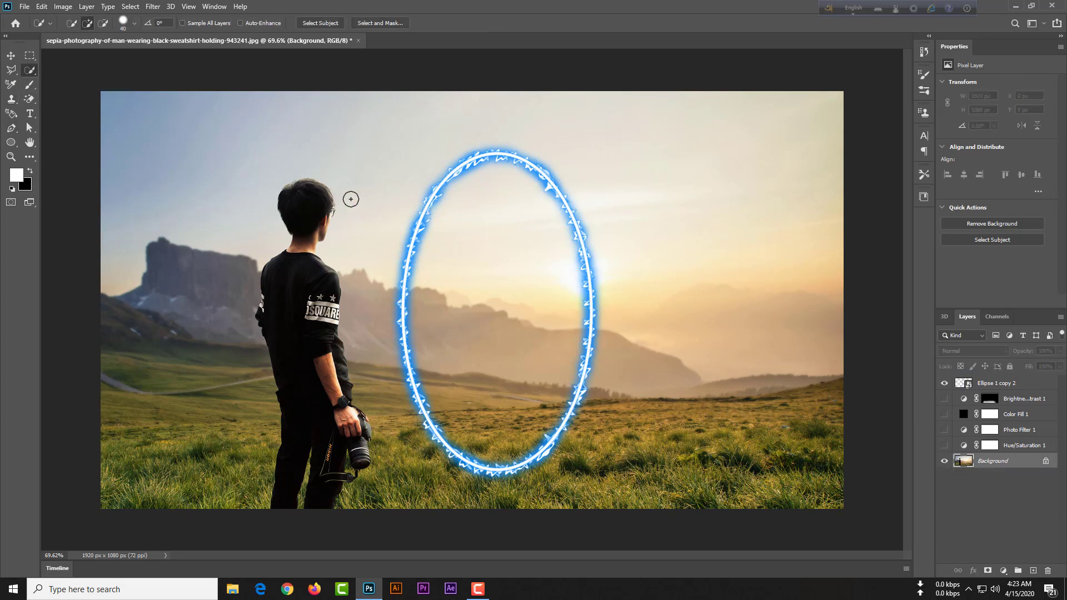
pyautogui.moveTo(292, 232); pyautogui.dragTo(290, 328)
pyautogui.press('alt')
pyautogui.press('alt')
# Step: Show the Hue/Saturation, Photo Filter, Color Fill and Brightness/Contrast layers again, and target the Brightness/Contrast layer's mask
pyautogui.moveTo(944, 445); pyautogui.dragTo(944, 397)
pyautogui.click(13, 56)
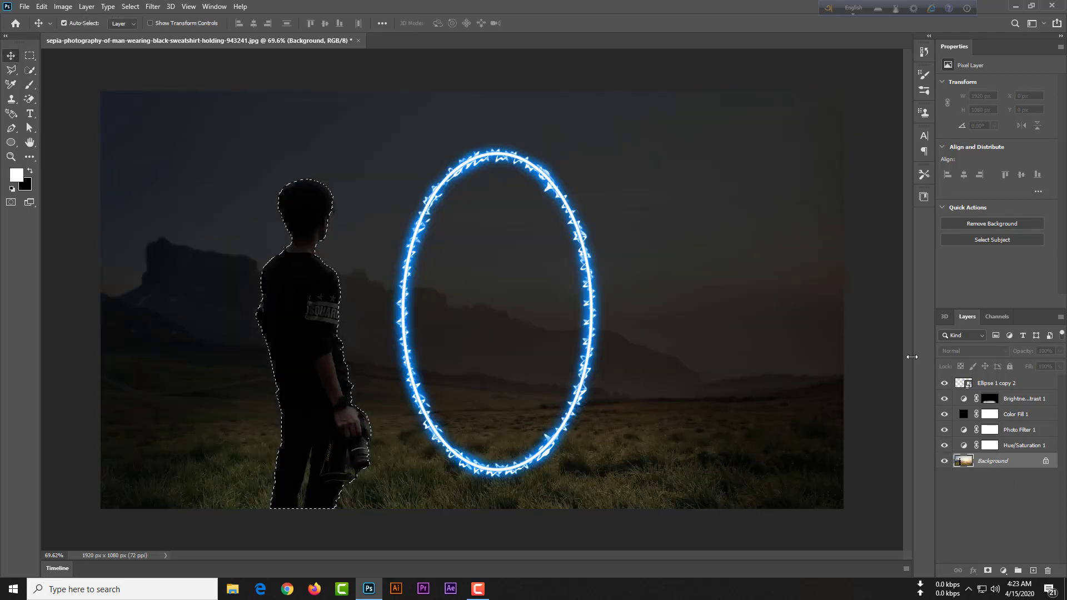
pyautogui.click(991, 416)
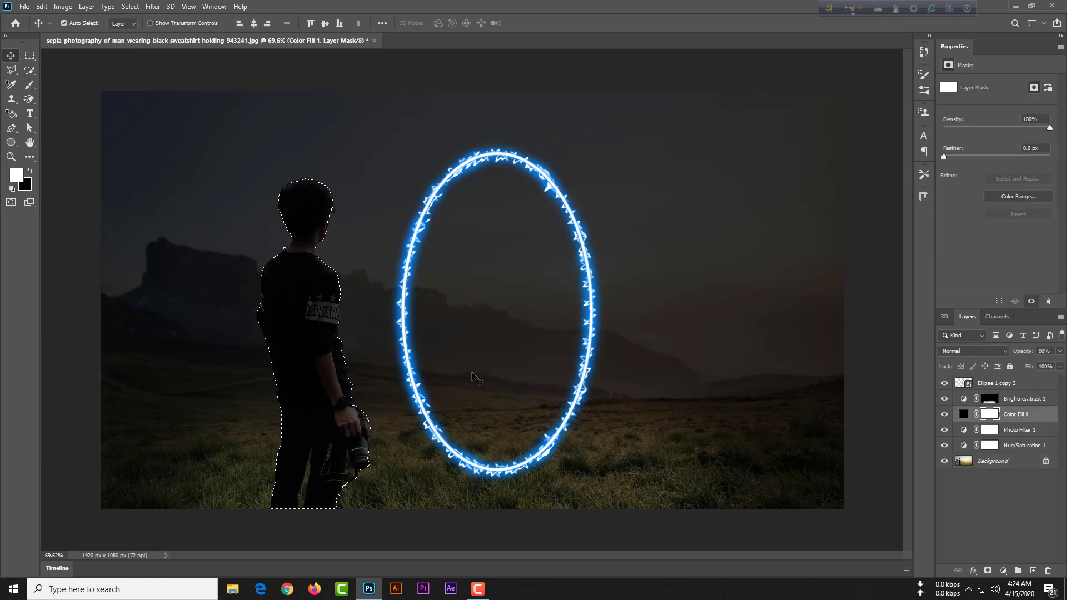
pyautogui.click(990, 399)
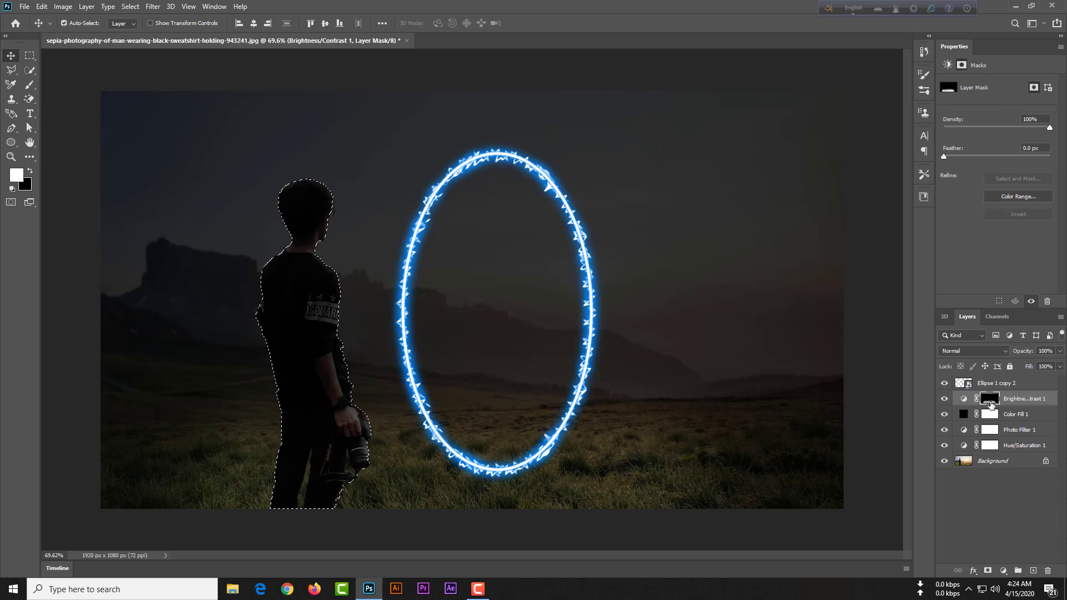
# Step: Paint white along the man's portal-facing side on the Brightness/Contrast mask with a 100 px brush, inside the selection
pyautogui.click(30, 84)
pyautogui.click(65, 81)
pyautogui.click(76, 30)
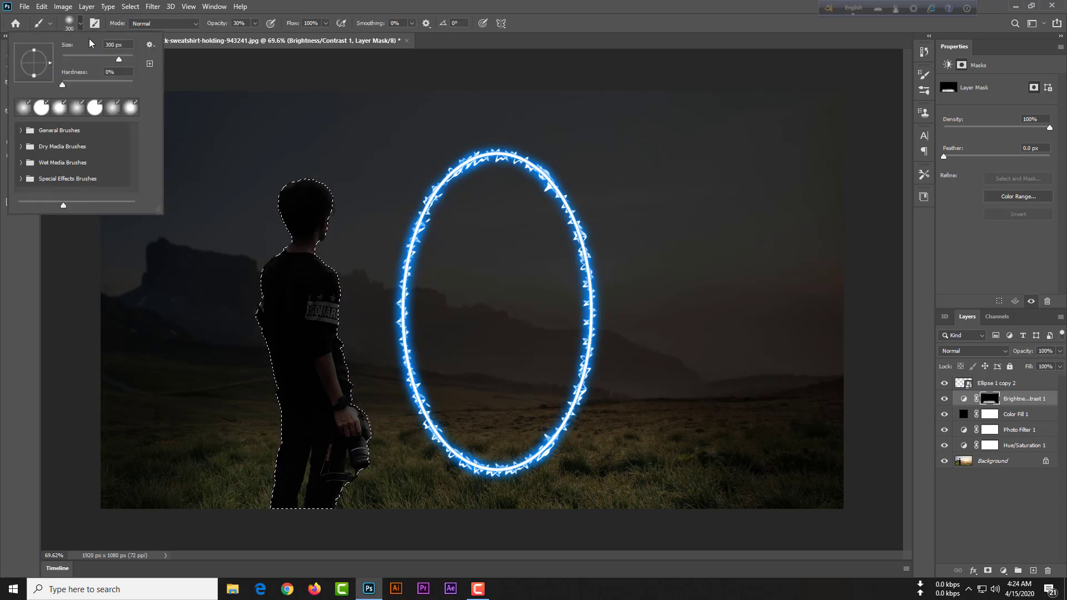
pyautogui.doubleClick(125, 44)
pyautogui.write('100')
pyautogui.press('Return')
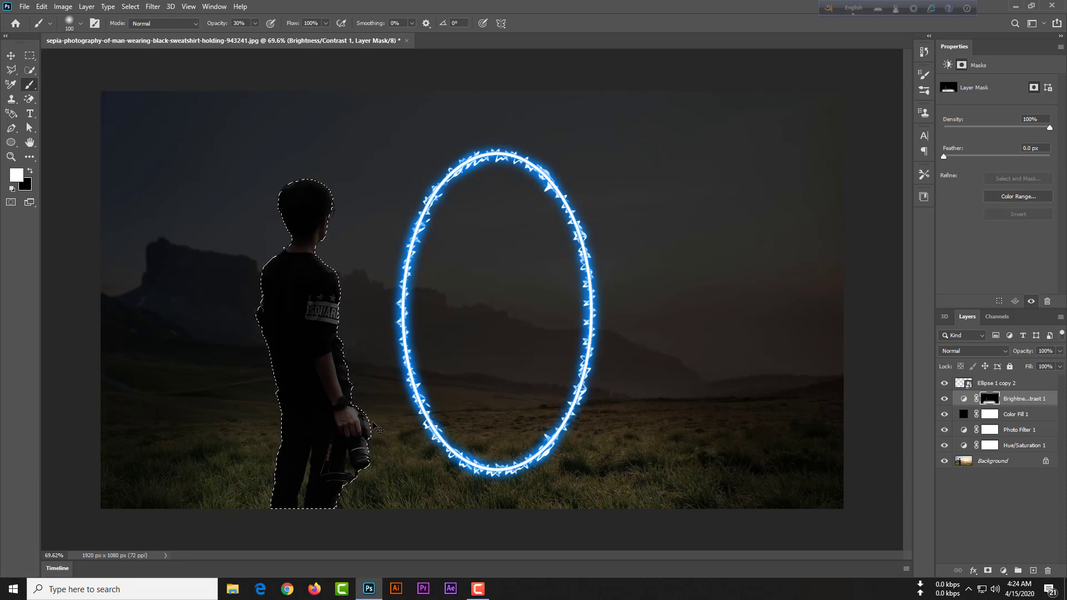
pyautogui.scroll(3, 389, 400)
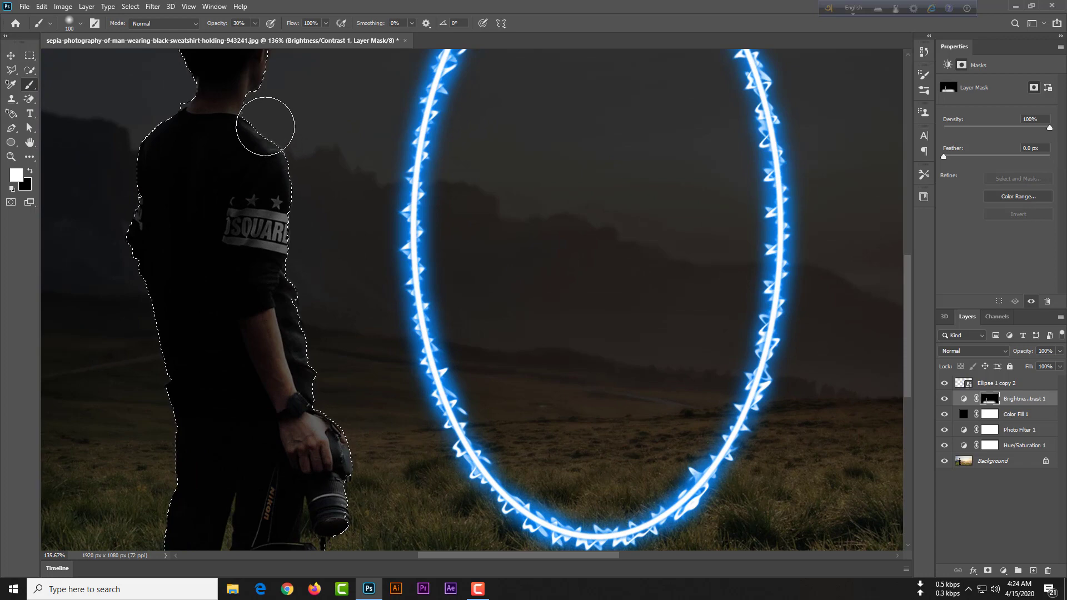
pyautogui.scroll(-2, 278, 146)
pyautogui.scroll(-2, 280, 149)
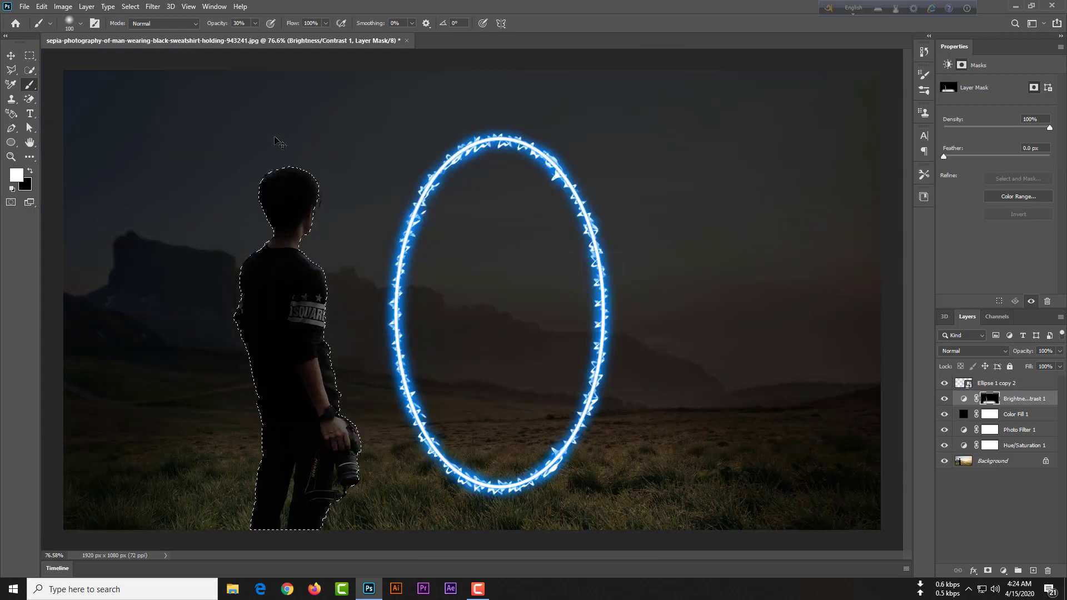
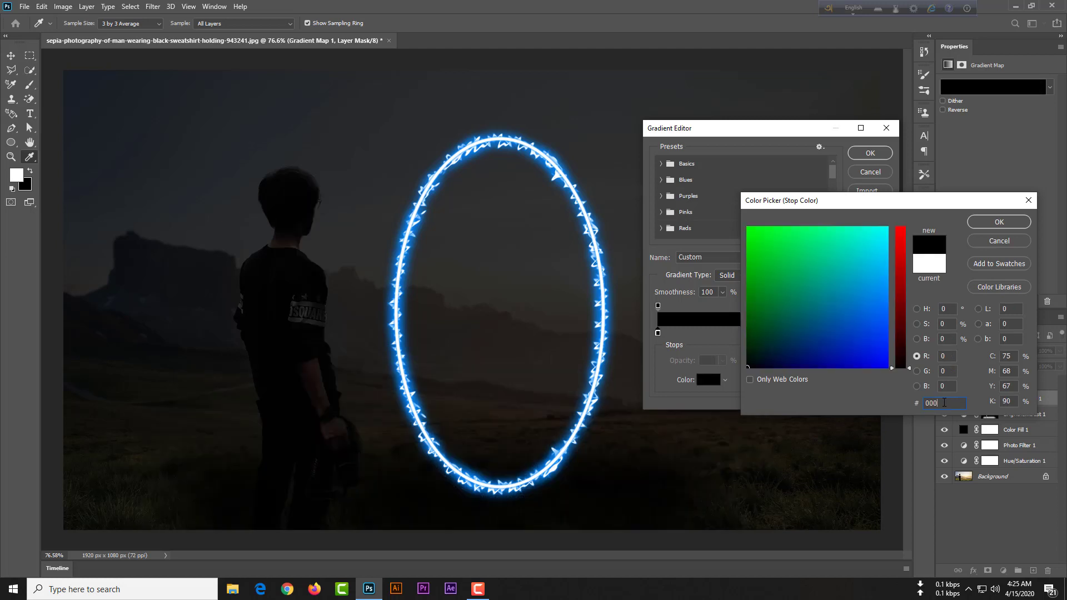
# Step: Set the Gradient Map's gradient to run from black 000000 to blue 0086ff
pyautogui.click(1009, 222)
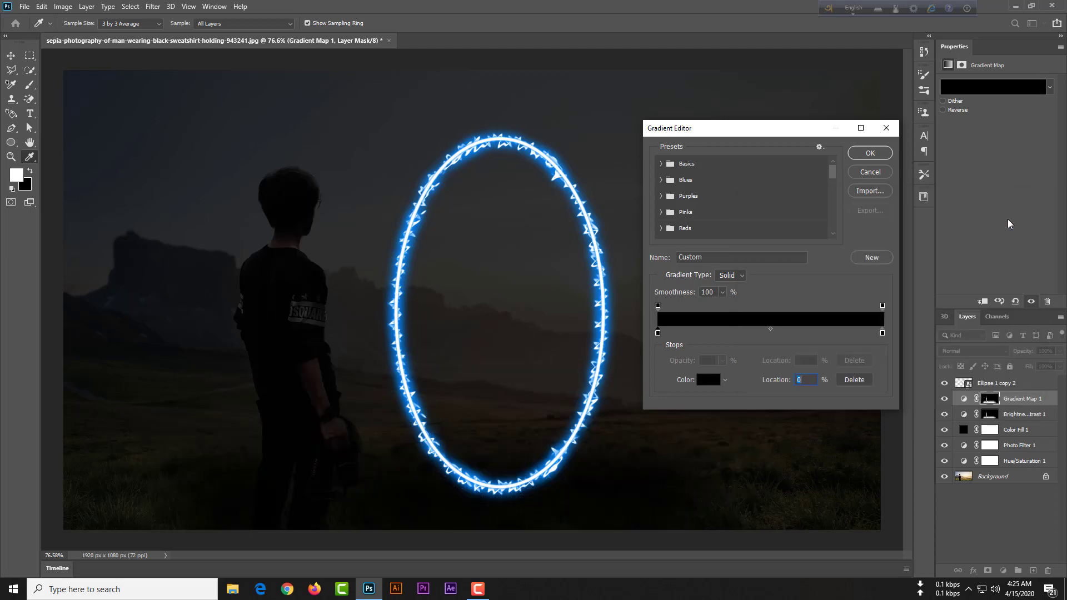
pyautogui.click(883, 332)
pyautogui.doubleClick(882, 334)
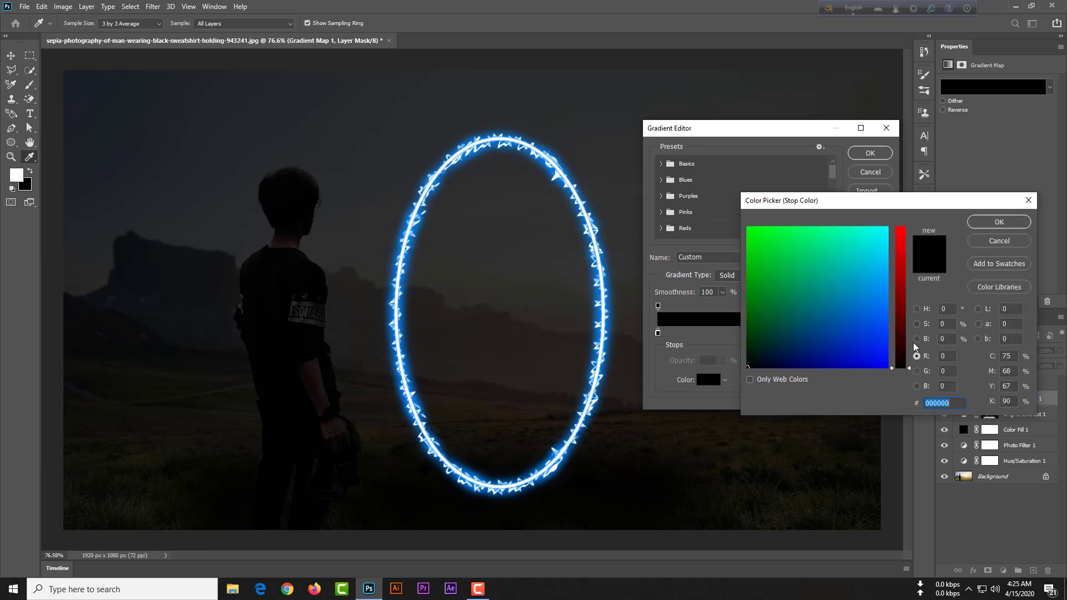
pyautogui.write('0086')
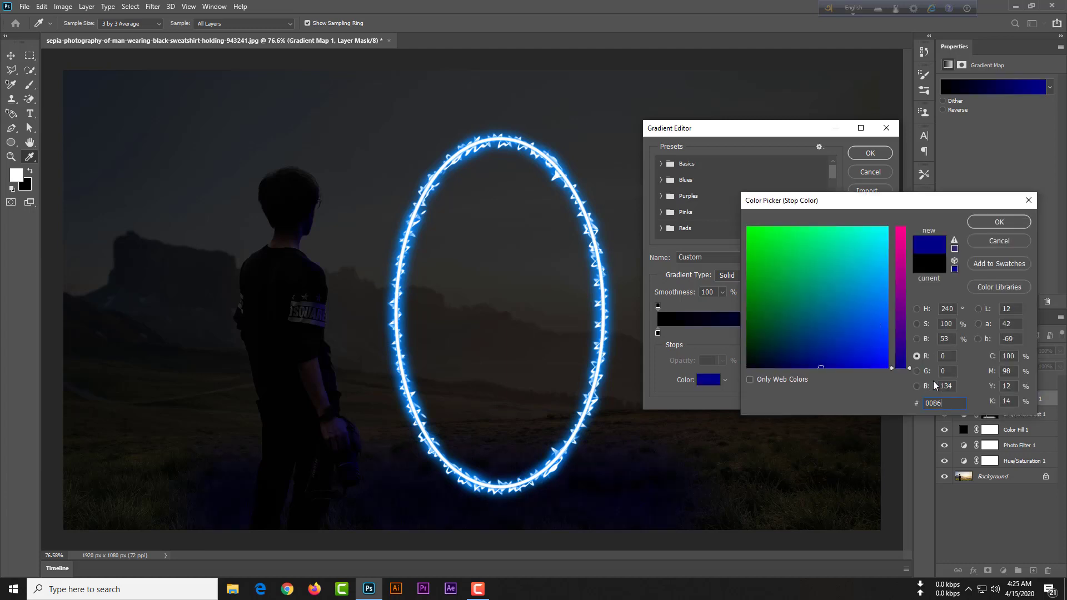
pyautogui.write('ff')
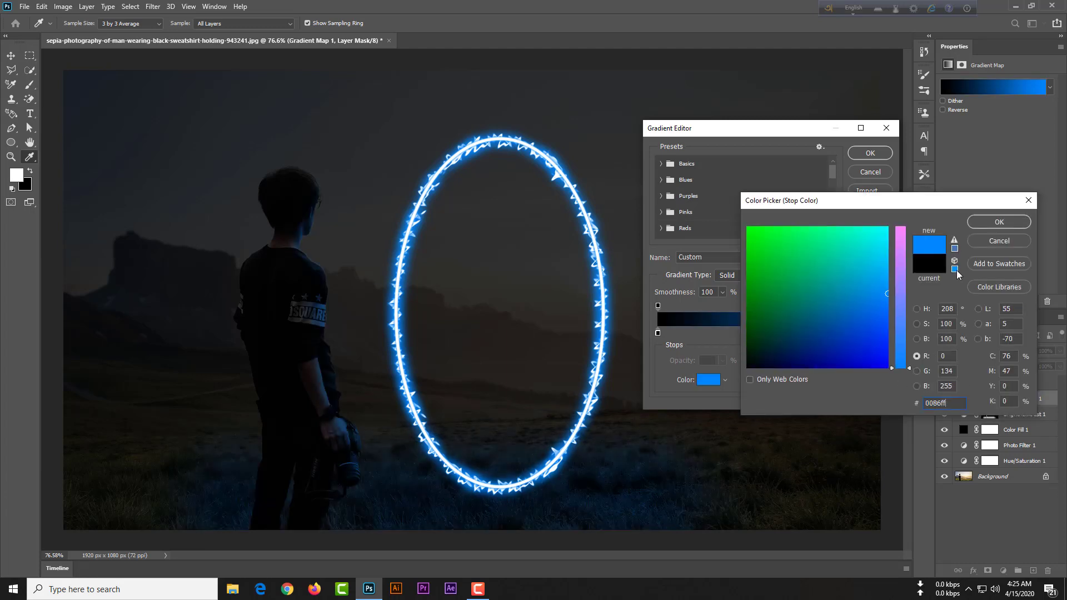
pyautogui.click(985, 225)
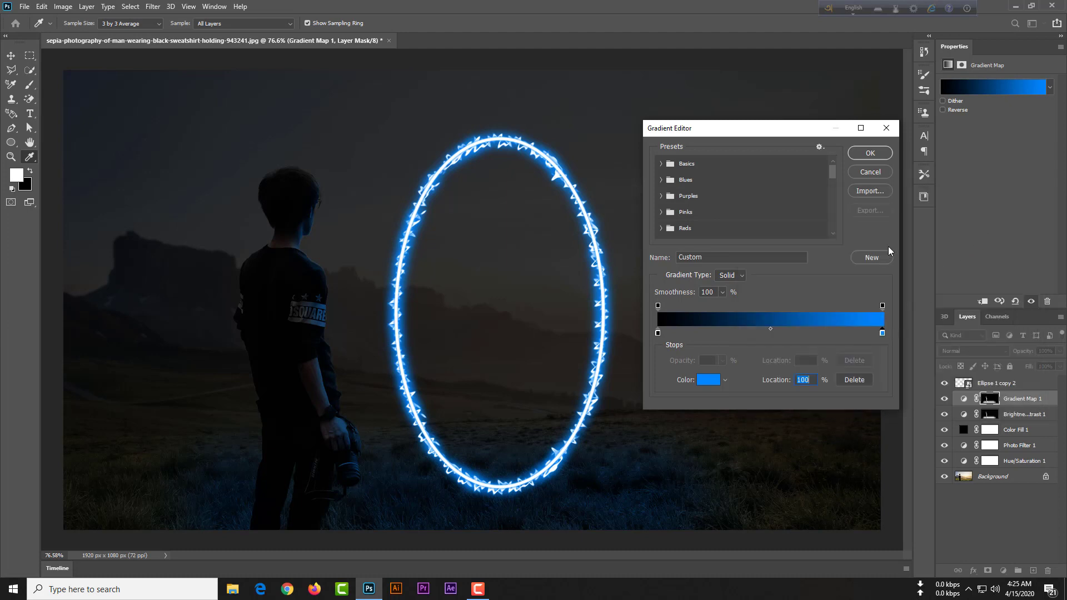
pyautogui.click(875, 152)
pyautogui.press('b')
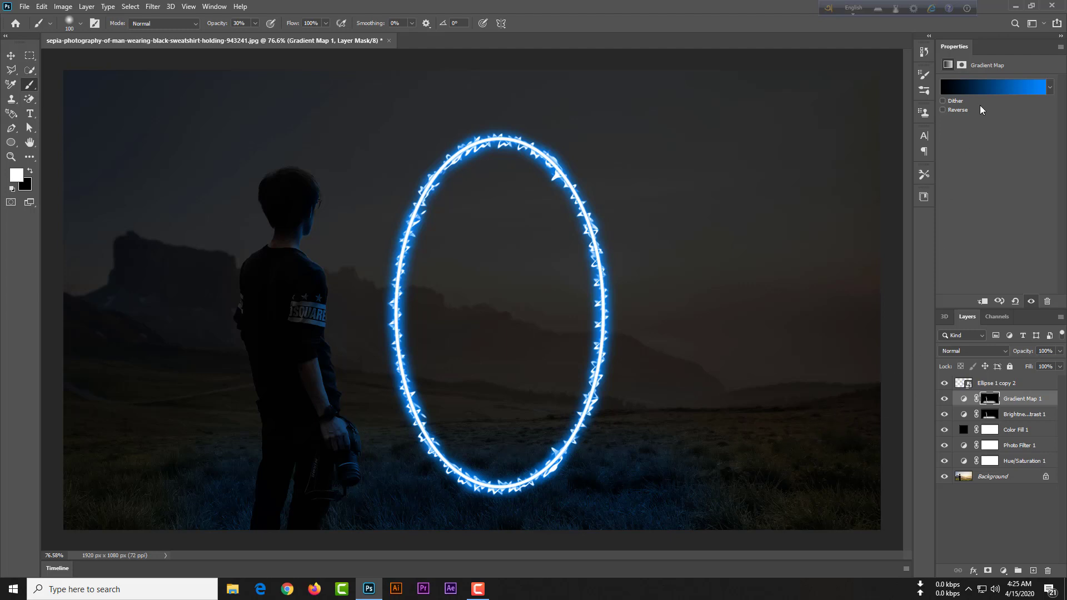
# Step: Load the Foreground to Background preset into the Gradient Map and set its starting color stop to 000000
pyautogui.click(985, 88)
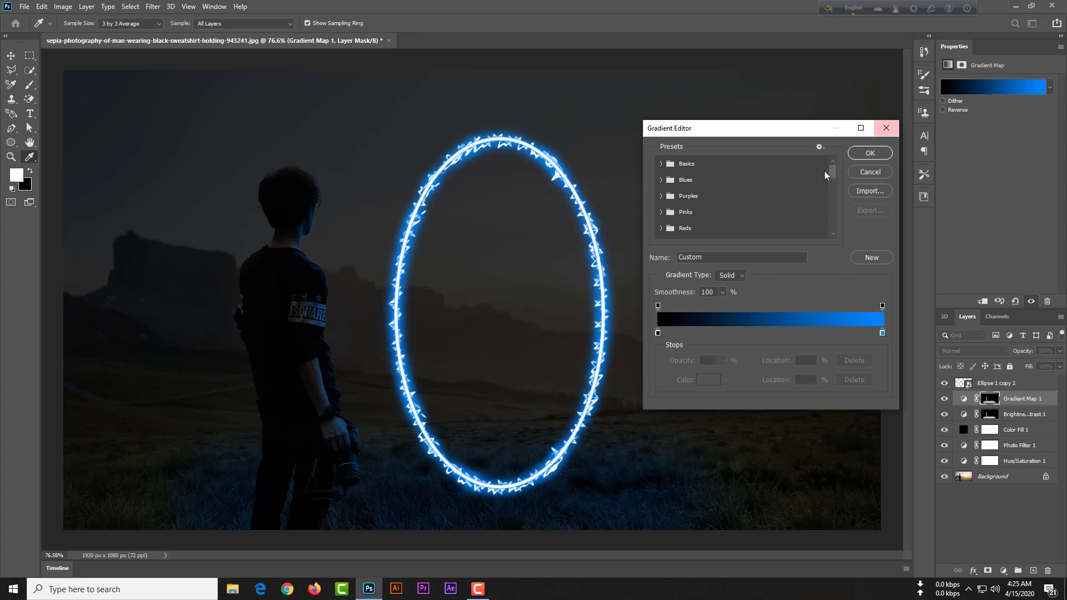
pyautogui.click(661, 165)
pyautogui.click(707, 178)
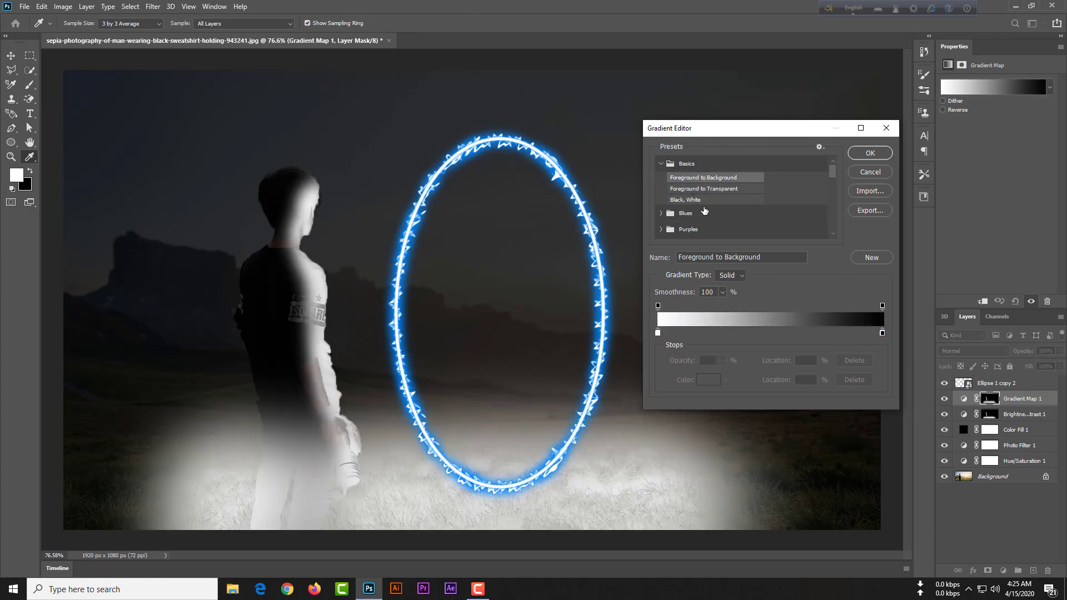
pyautogui.doubleClick(656, 332)
pyautogui.write('000000')
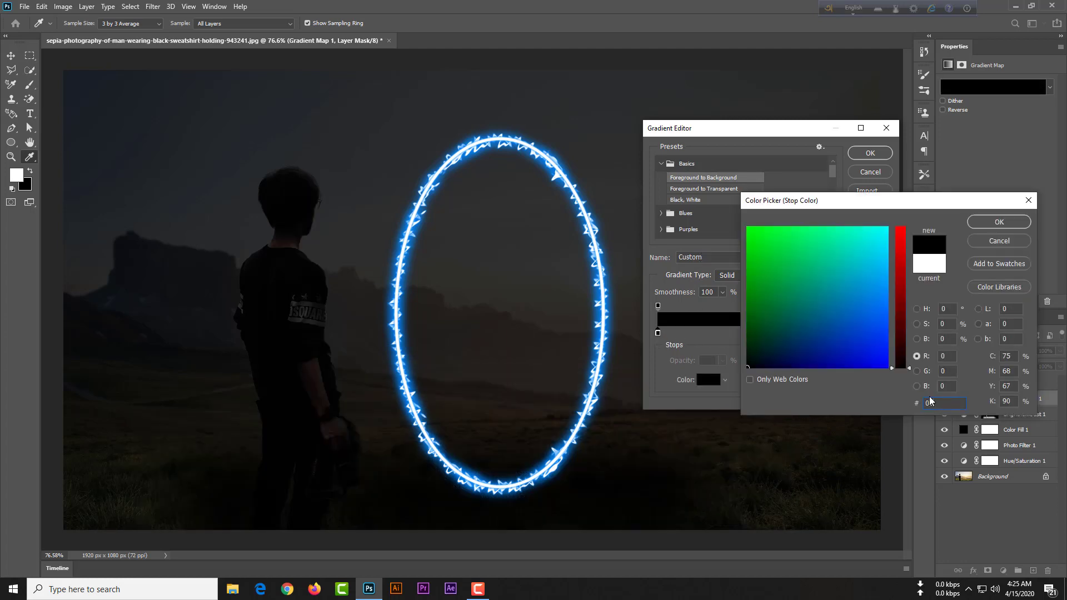
pyautogui.press('Return')
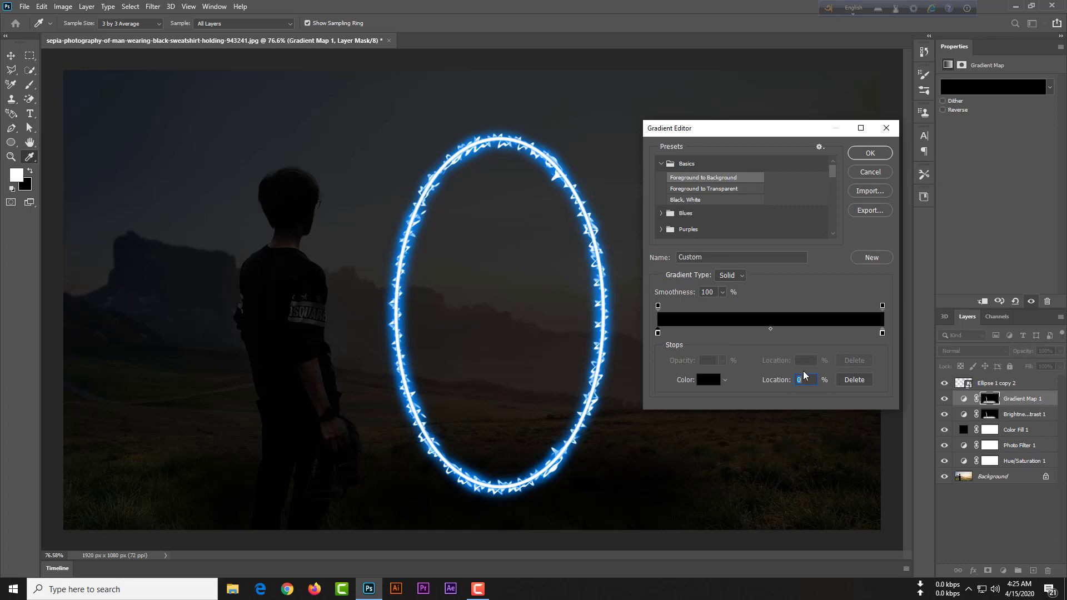
# Step: Set the gradient's end color stop to 0086ff at a 50% location and apply the gradient
pyautogui.doubleClick(881, 332)
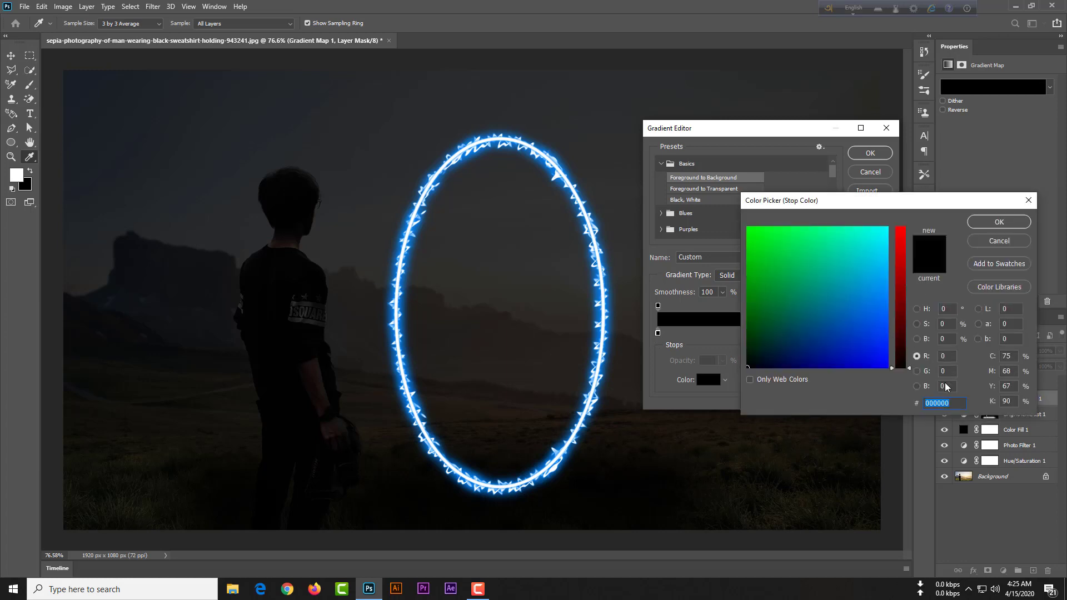
pyautogui.write('0086')
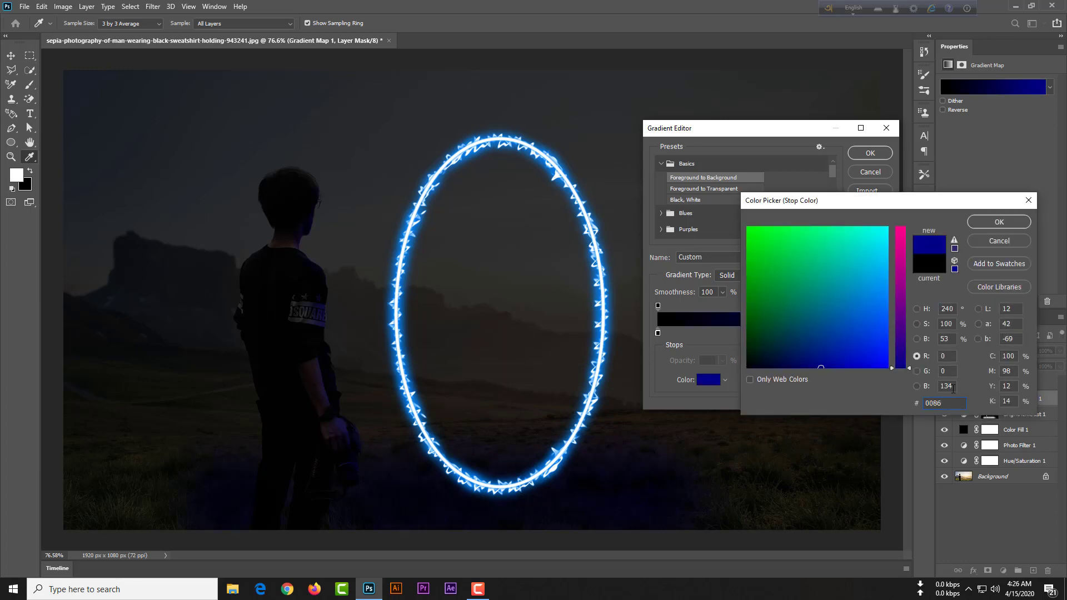
pyautogui.write('ff')
pyautogui.press('Return')
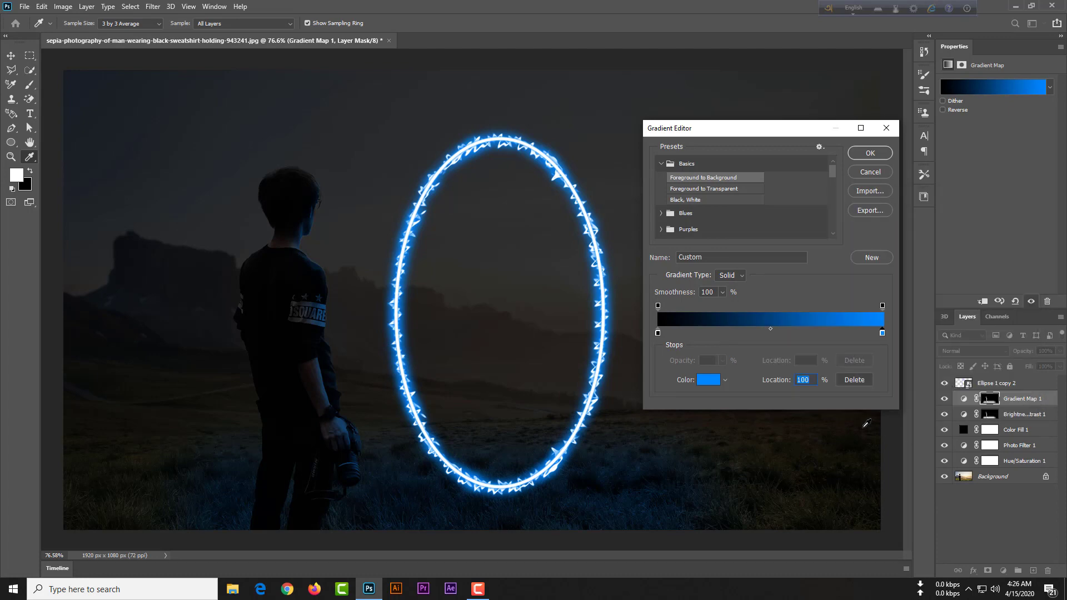
pyautogui.write('50')
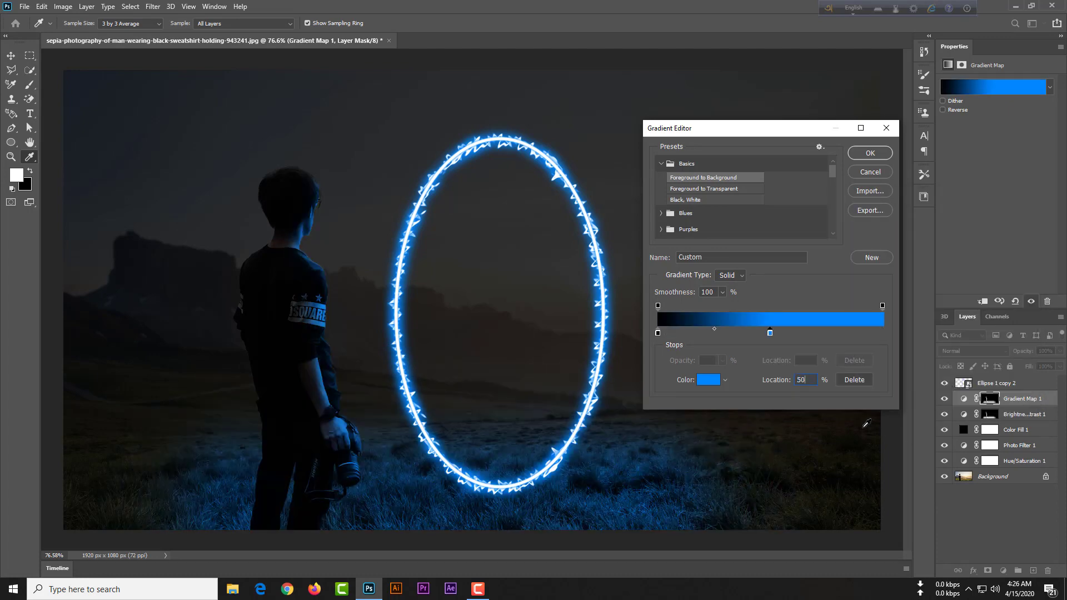
pyautogui.click(869, 154)
pyautogui.press('b')
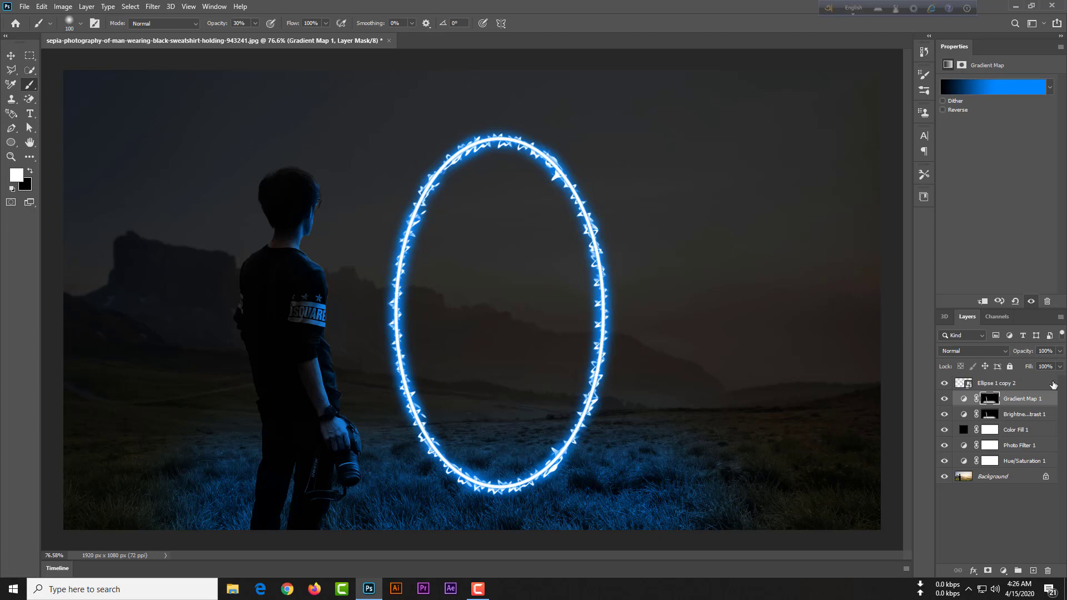
# Step: Try to lower the Color Fill 1 layer's opacity to 60%
pyautogui.click(990, 429)
pyautogui.click(1043, 350)
pyautogui.write('60')
pyautogui.press('Return')
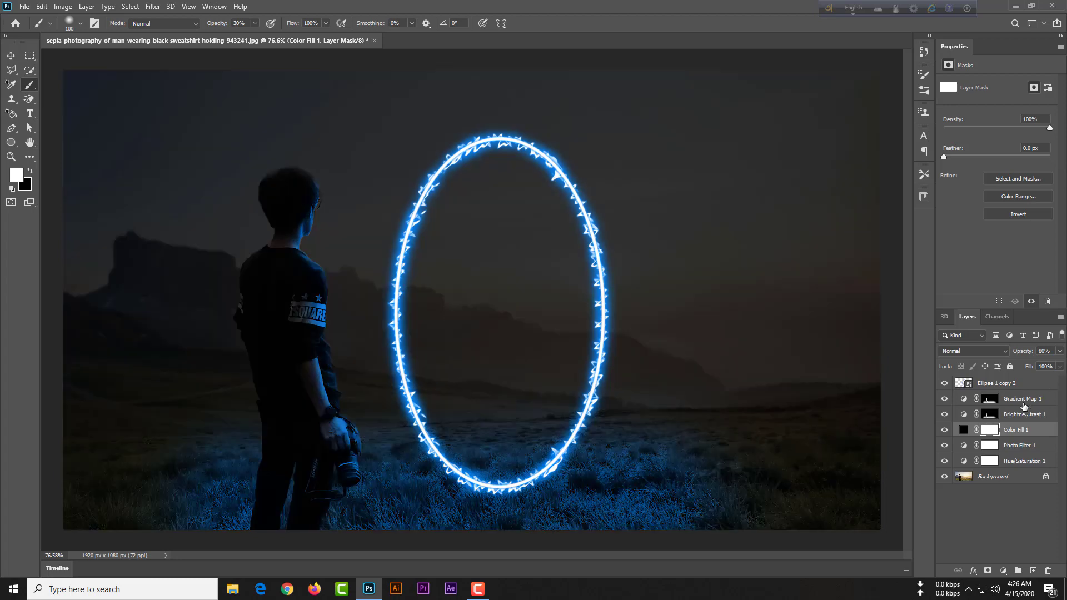
# Step: Try the Gradient Map 1 layer in the Color blend mode at 50% opacity
pyautogui.click(1025, 400)
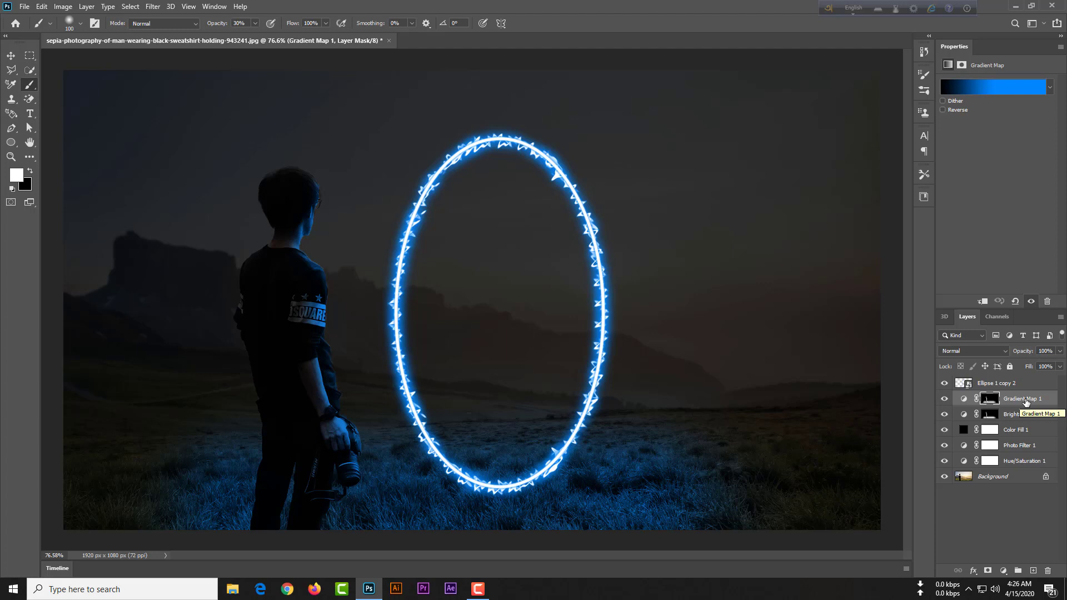
pyautogui.click(990, 399)
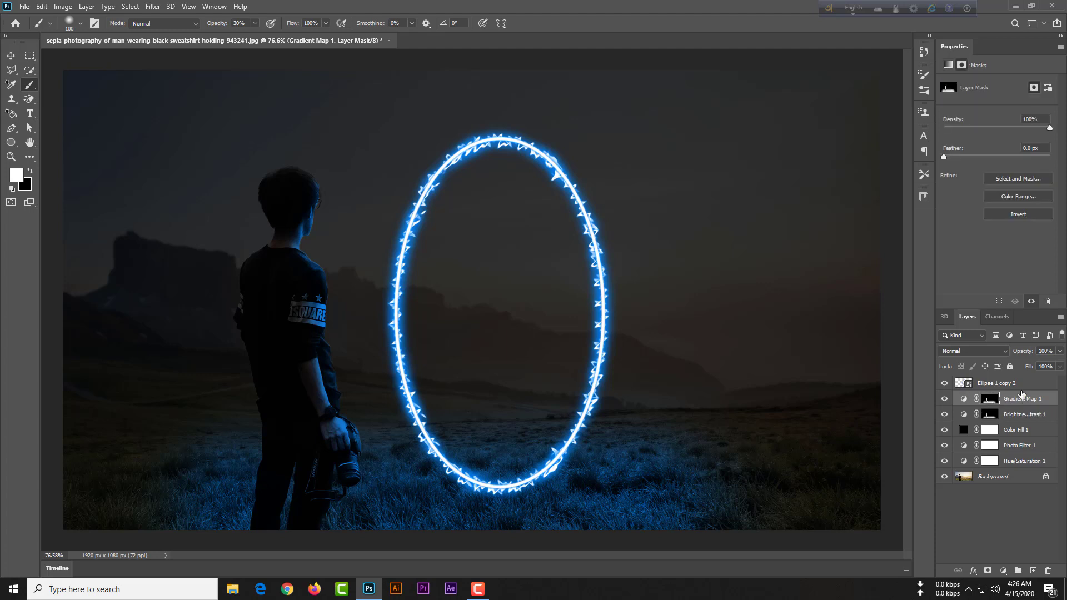
pyautogui.click(983, 351)
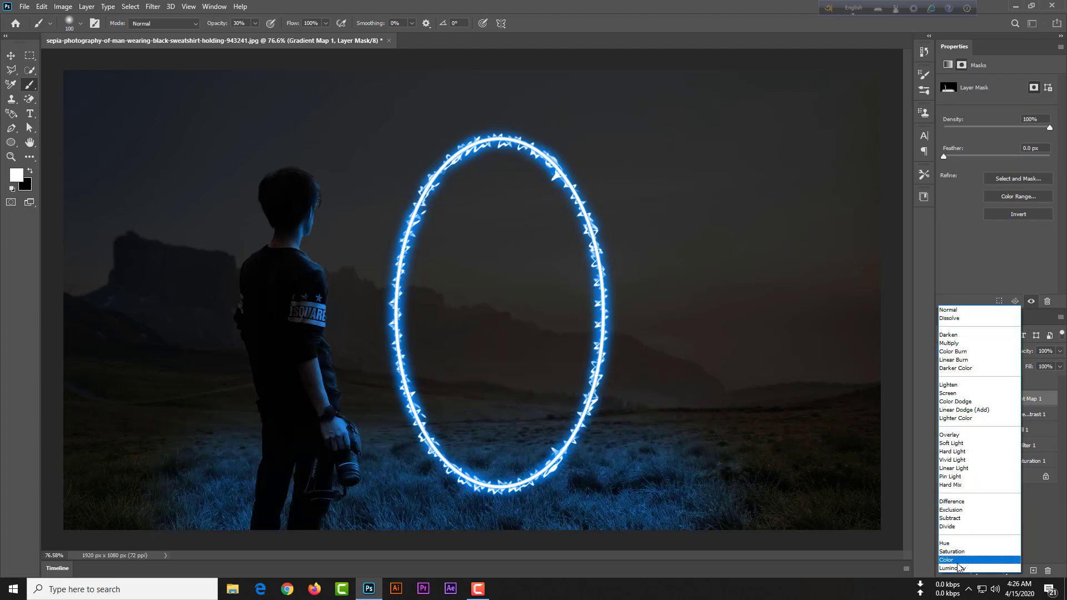
pyautogui.click(958, 560)
pyautogui.click(1018, 351)
pyautogui.write('50')
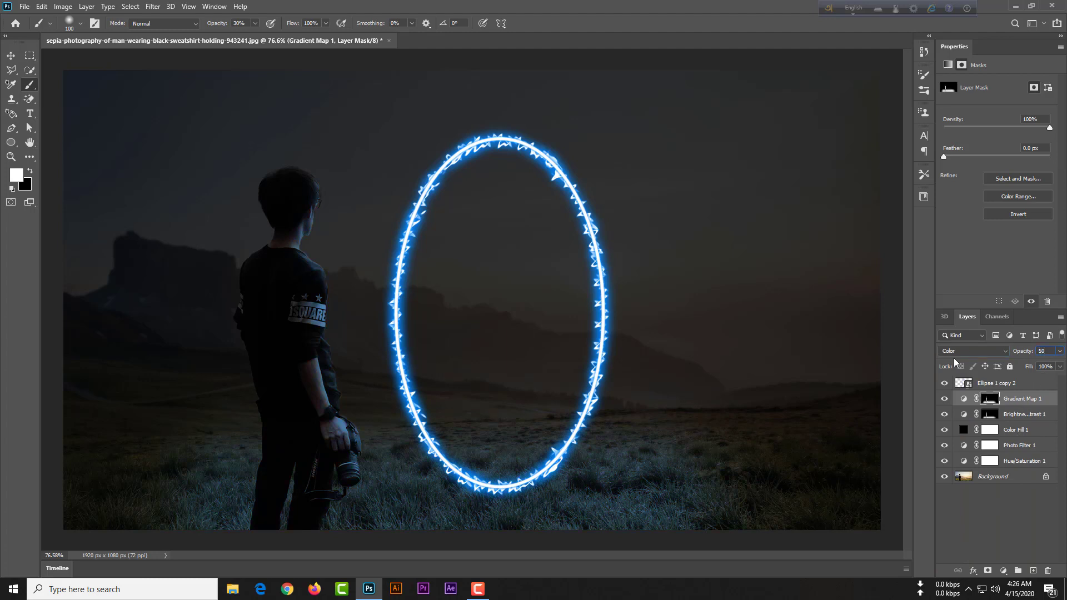
pyautogui.press('BackSpace')
pyautogui.press('BackSpace')
# Step: Load the Gradient Map 1 mask as a selection for the Color Fill 1 layer's mask, with black as the foreground color
pyautogui.keyDown('ctrl'); pyautogui.click(993, 401); pyautogui.keyUp('ctrl')
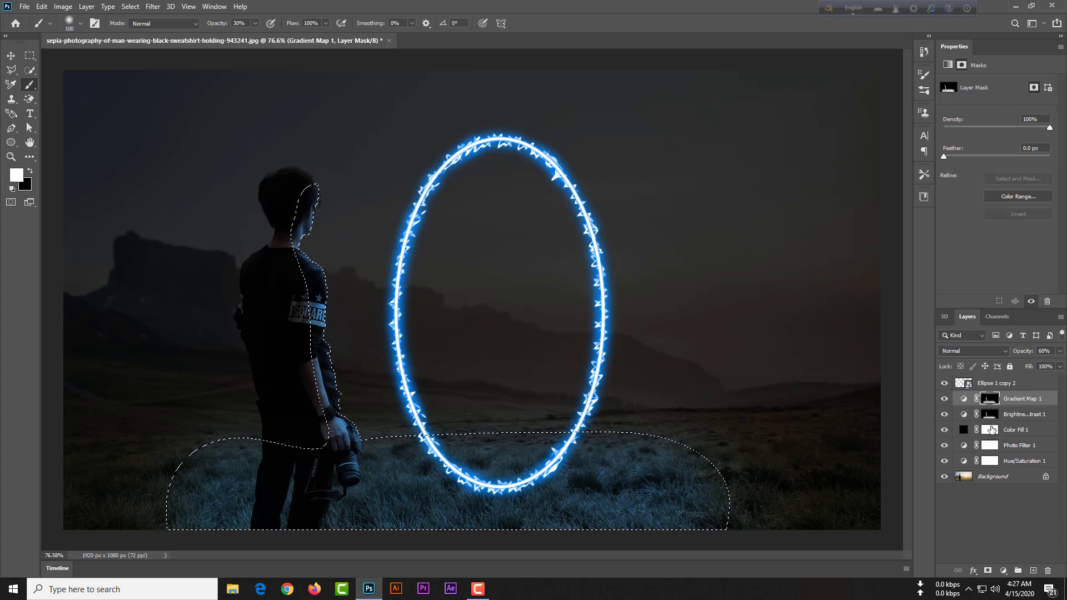
pyautogui.click(990, 430)
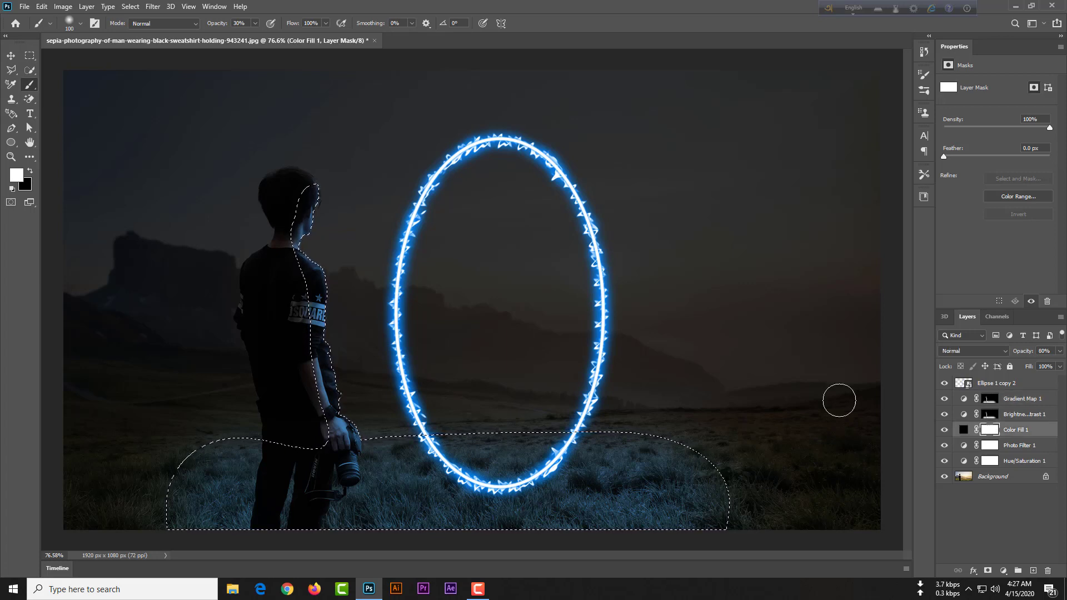
pyautogui.click(18, 176)
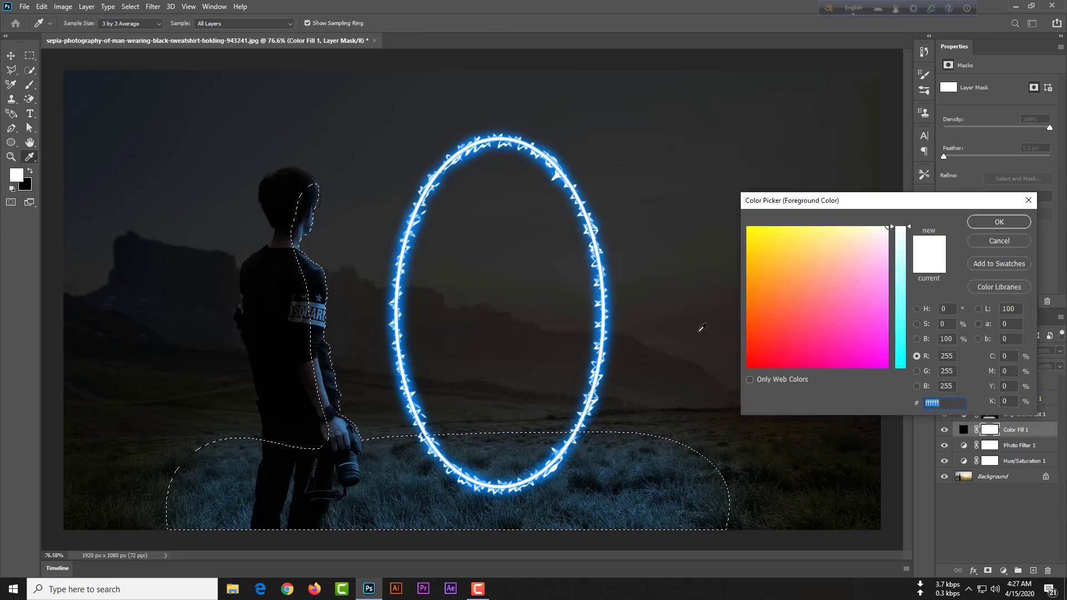
pyautogui.click(978, 222)
pyautogui.click(30, 171)
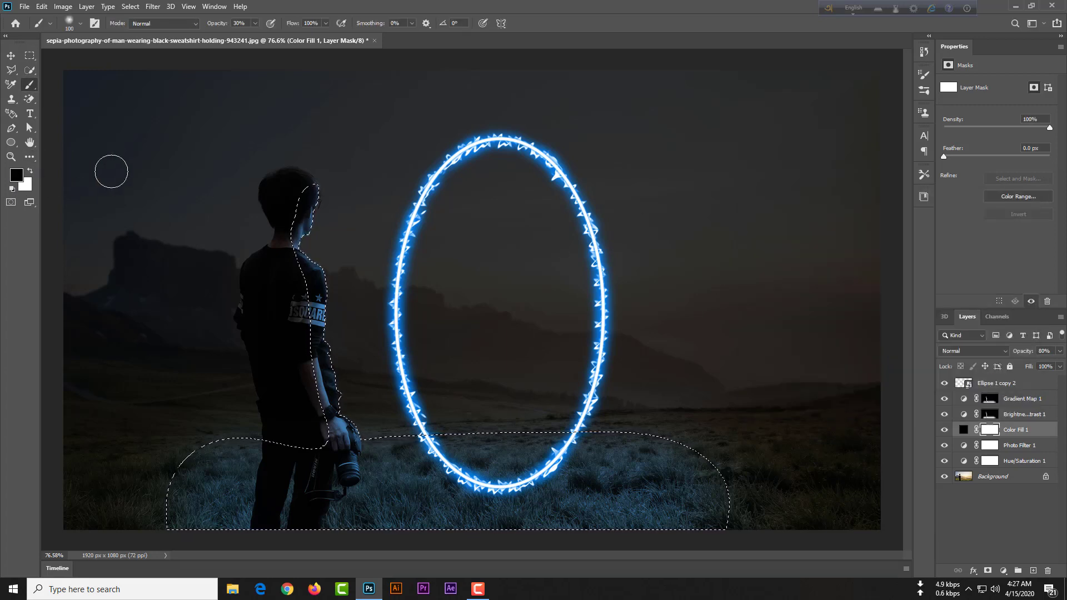
# Step: Fill the selected area of the Color Fill 1 mask with the foreground color in Normal mode at 100% opacity
pyautogui.click(42, 6)
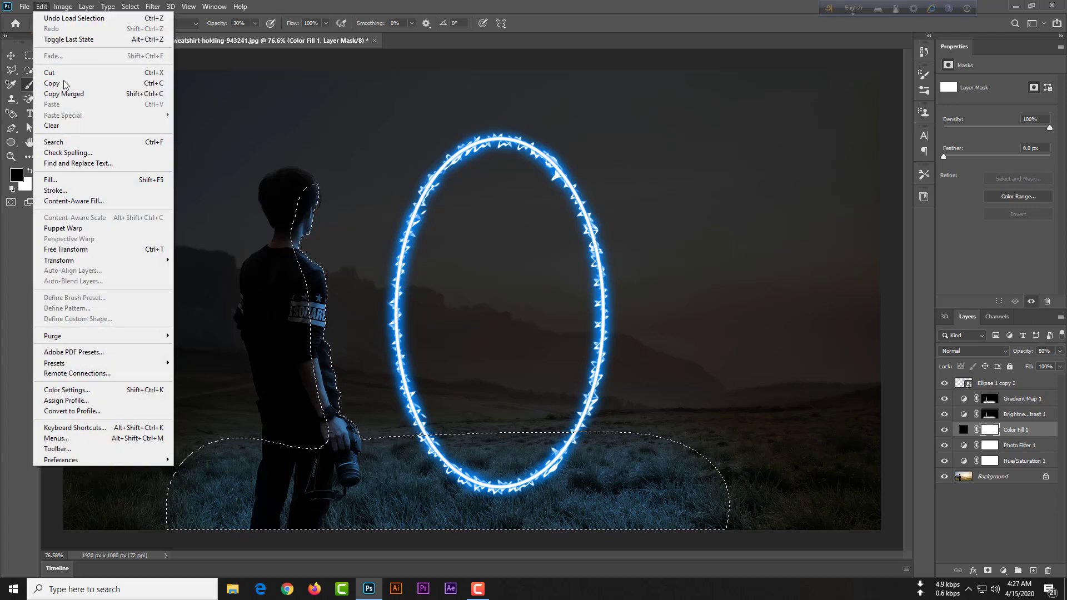
pyautogui.click(78, 179)
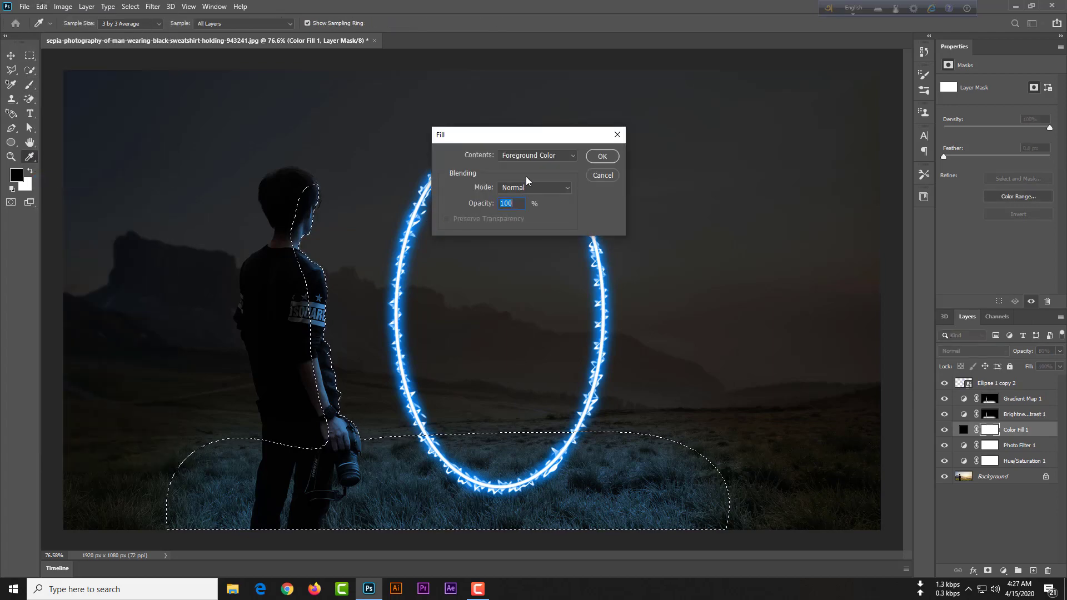
pyautogui.click(532, 157)
pyautogui.click(536, 165)
pyautogui.click(610, 158)
pyautogui.press('b')
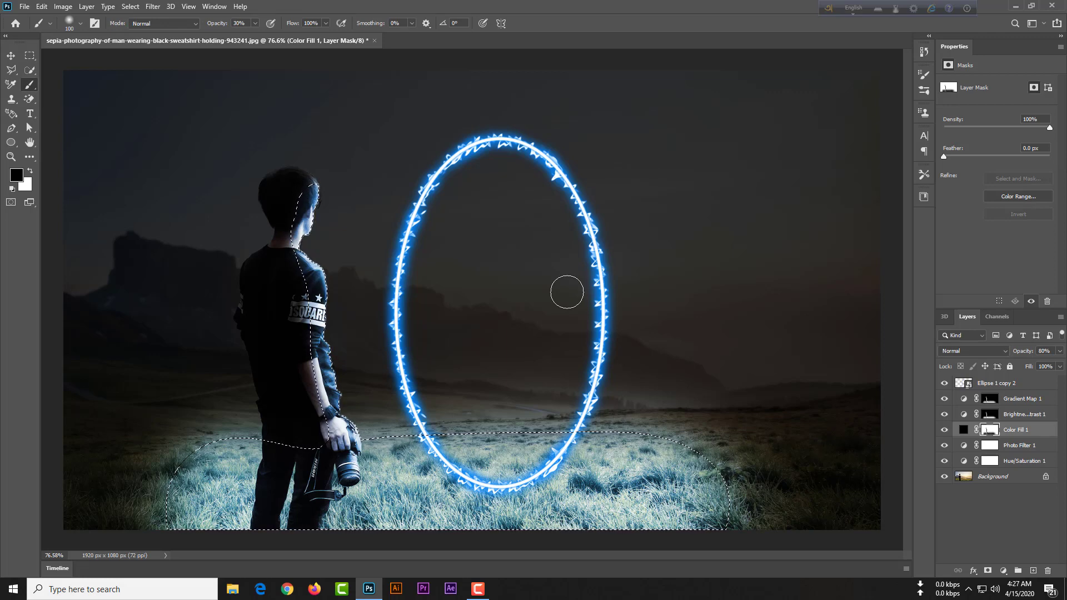
# Step: Clear the selection and set the Color Fill 1 mask's density to 20%
pyautogui.hotkey('ctrl', 's')
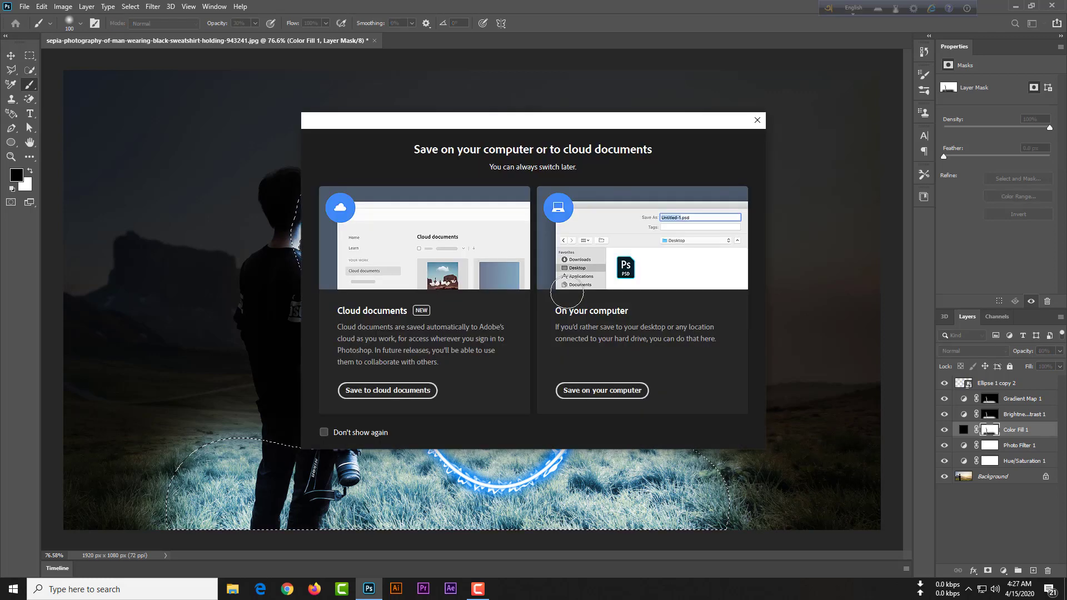
pyautogui.click(756, 122)
pyautogui.hotkey('ctrl', 'd')
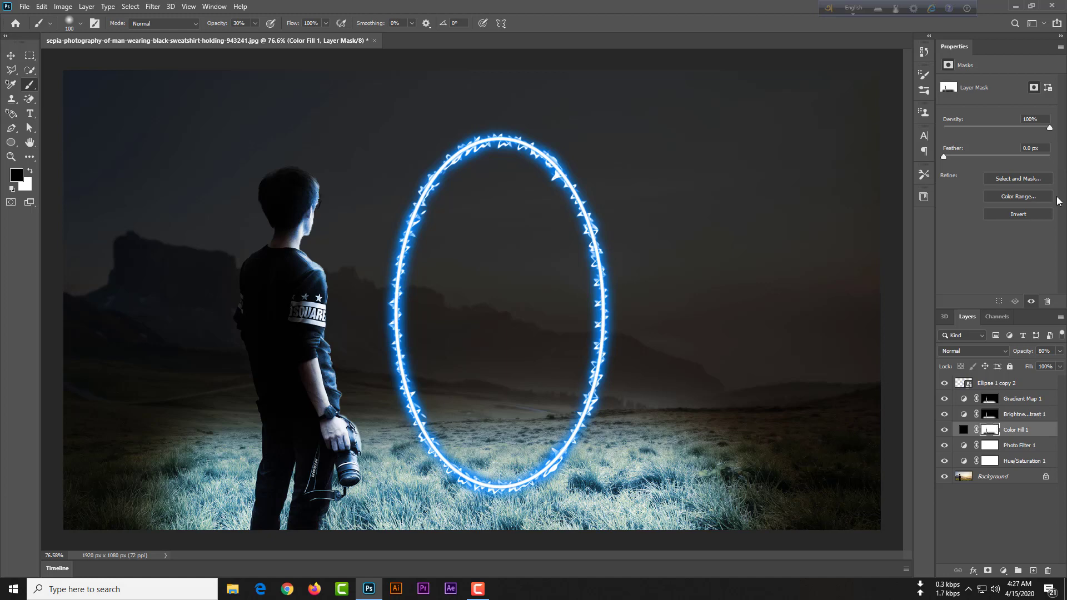
pyautogui.write('20')
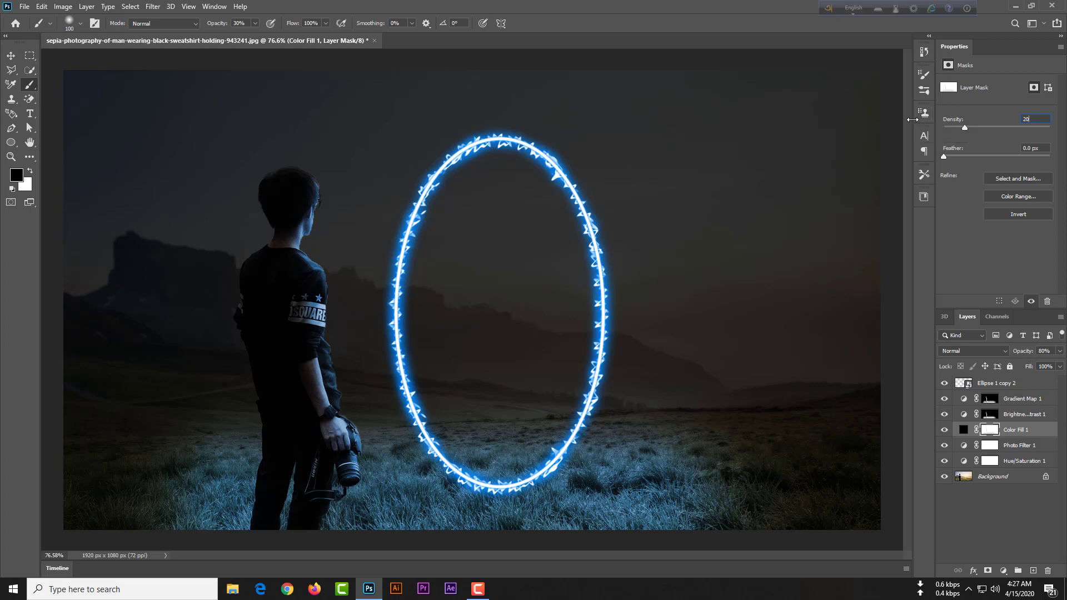
# Step: Duplicate the Background layer and apply a Ripple filter to the copy with amount 500% and size Large
pyautogui.click(1013, 480)
pyautogui.hotkey('ctrl', 'j')
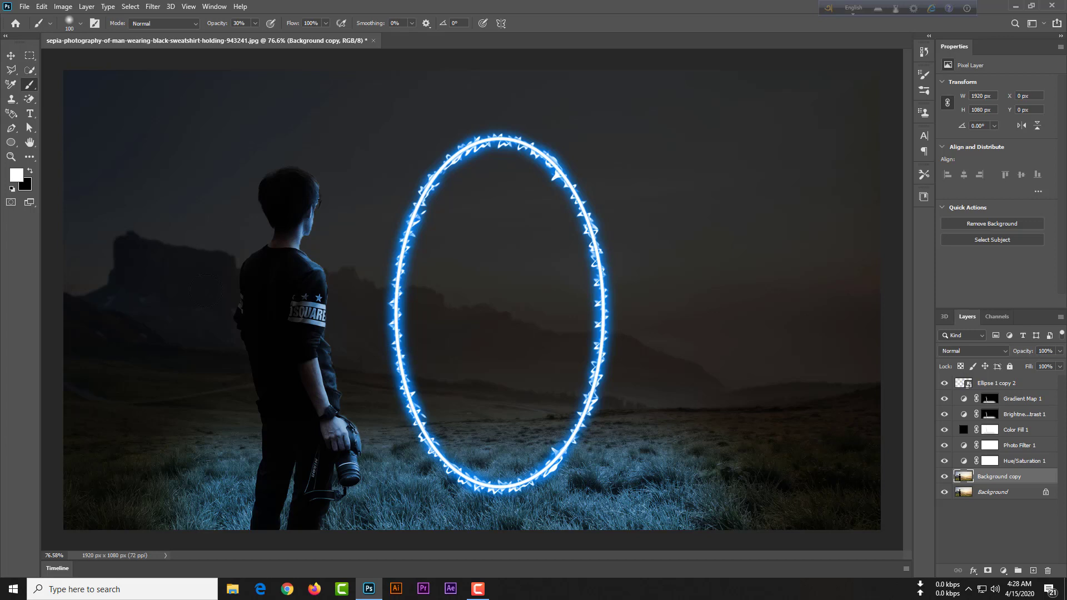
pyautogui.click(152, 6)
pyautogui.moveTo(196, 149)
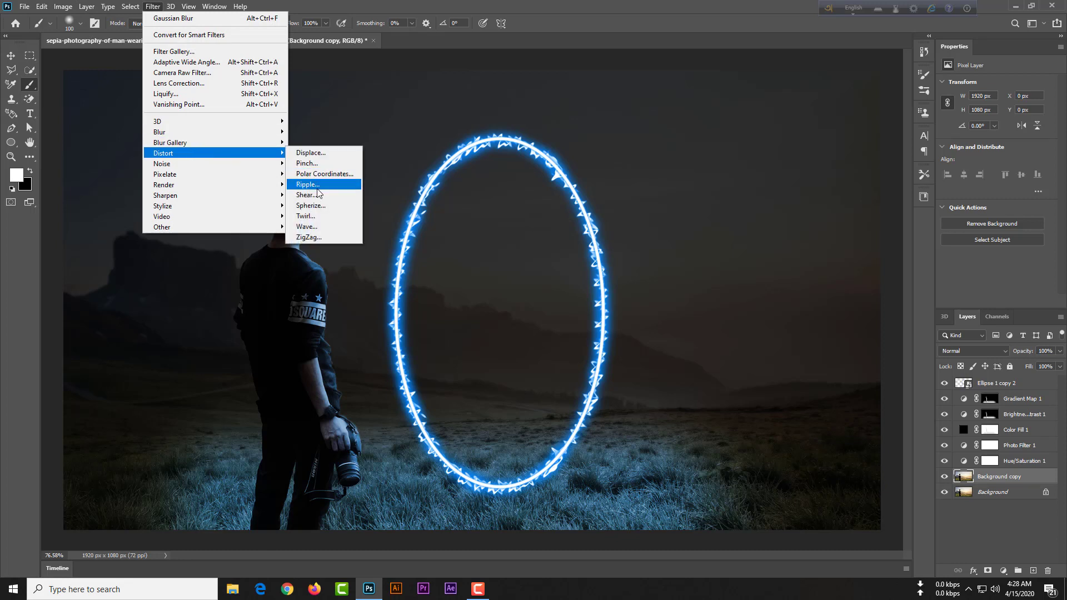
pyautogui.click(318, 183)
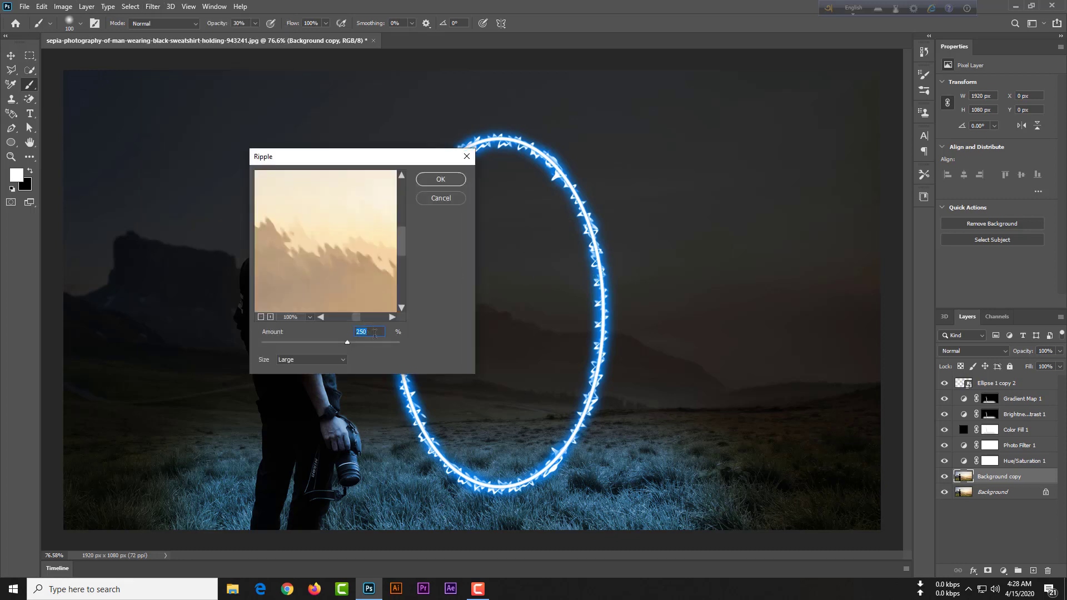
pyautogui.write('500')
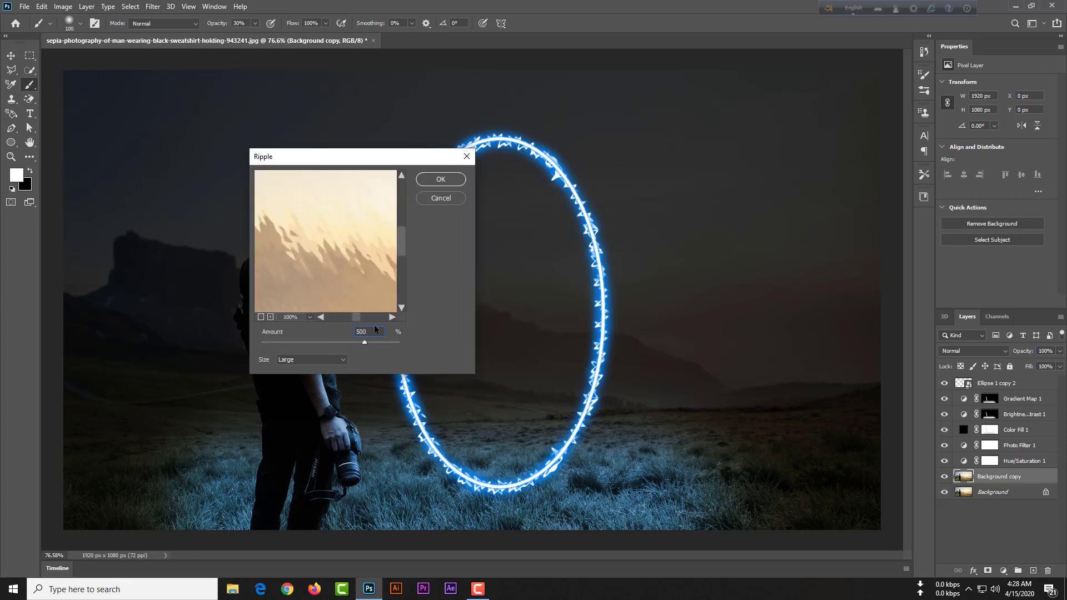
pyautogui.click(287, 359)
pyautogui.click(307, 389)
pyautogui.click(441, 179)
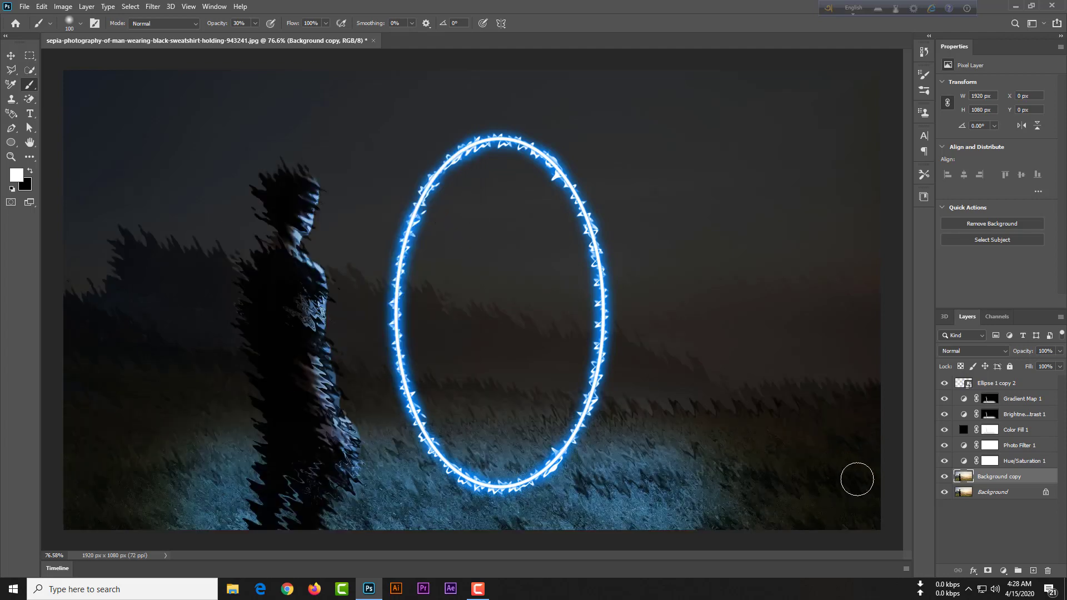
# Step: Add a layer mask to the Background copy layer and invert it to black
pyautogui.click(987, 571)
pyautogui.press('x')
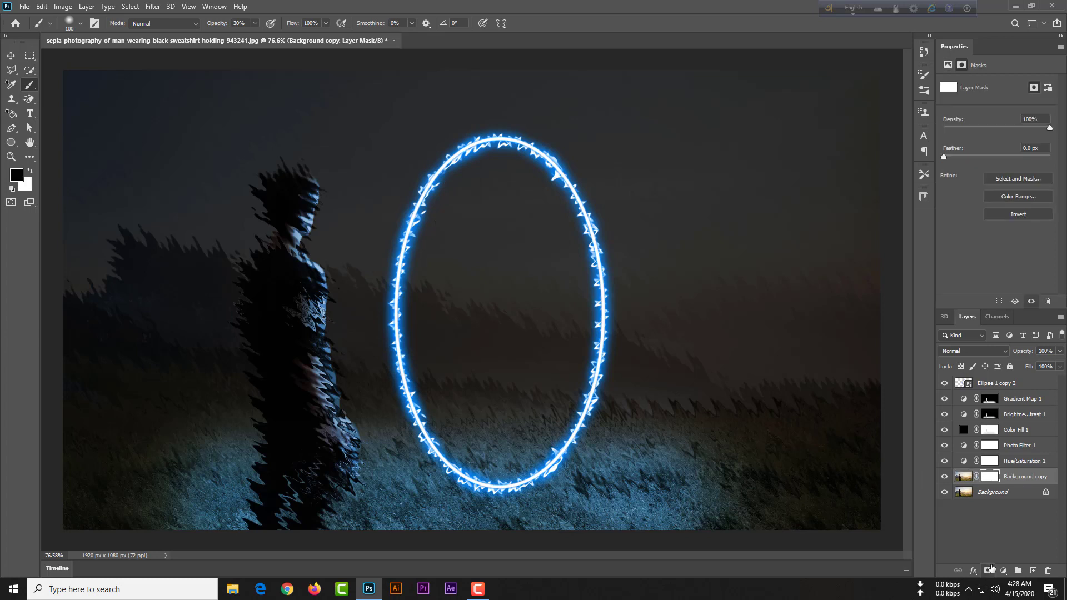
pyautogui.rightClick(29, 87)
pyautogui.click(49, 85)
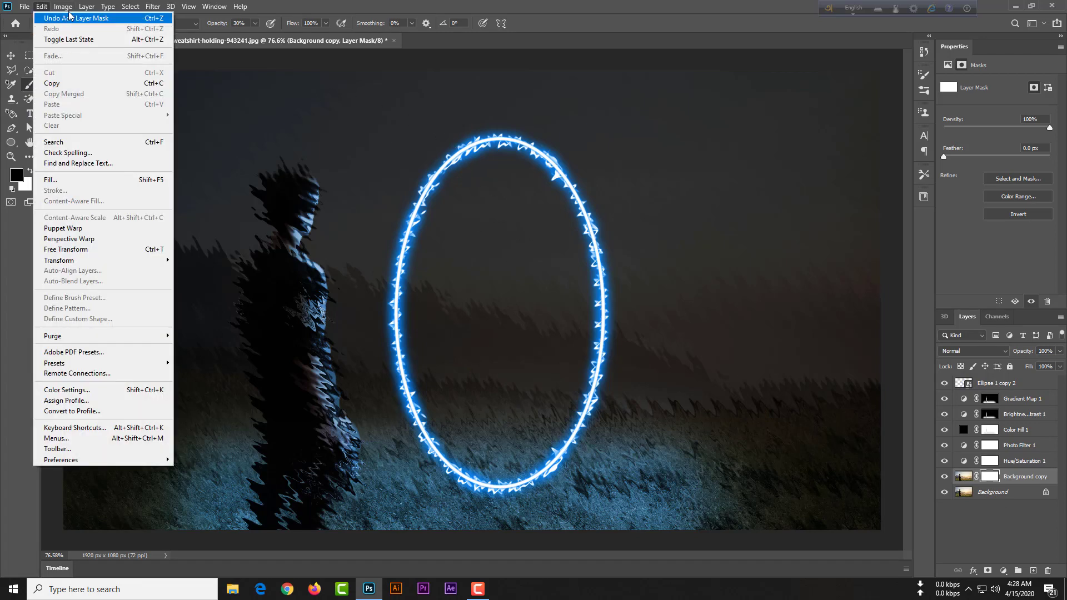
pyautogui.moveTo(69, 11)
pyautogui.moveTo(74, 36)
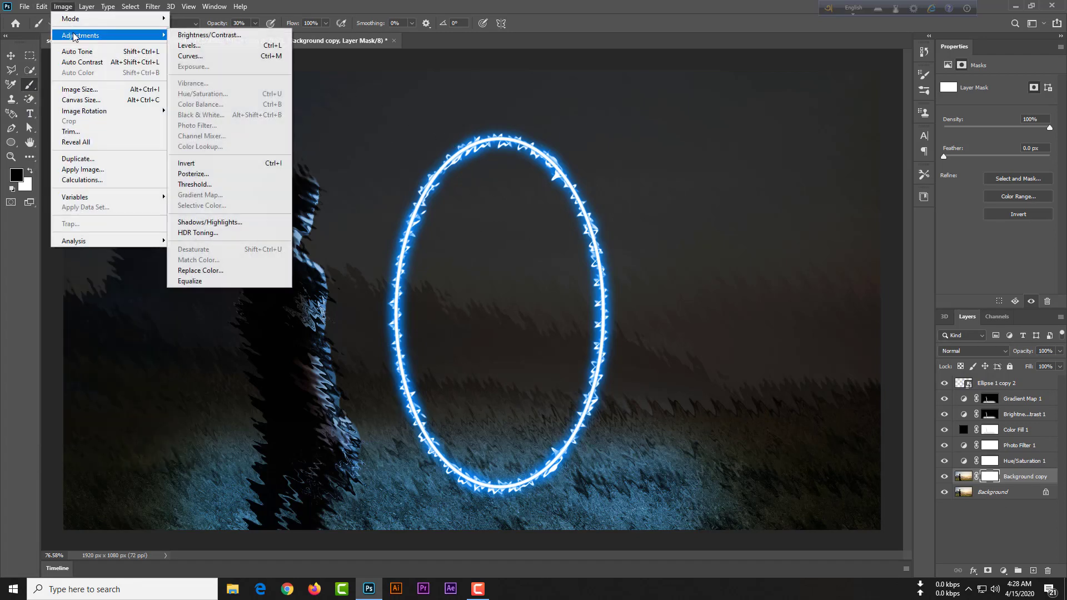
pyautogui.click(221, 164)
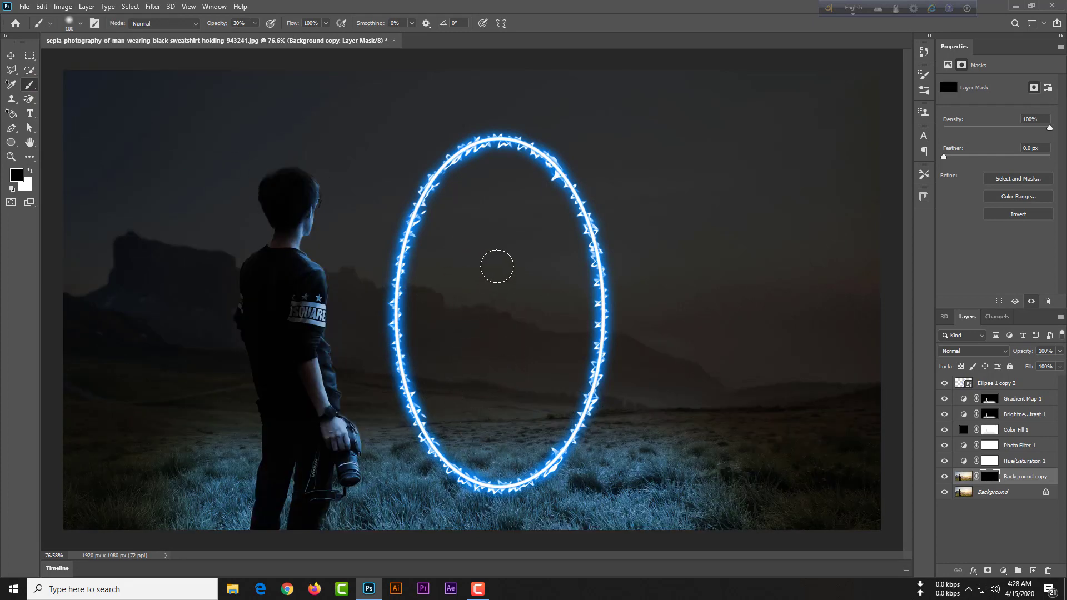
# Step: Paint white with a soft brush on the Background copy mask inside the portal ring to reveal the rippled landscape
pyautogui.click(29, 171)
pyautogui.moveTo(469, 388); pyautogui.dragTo(480, 364)
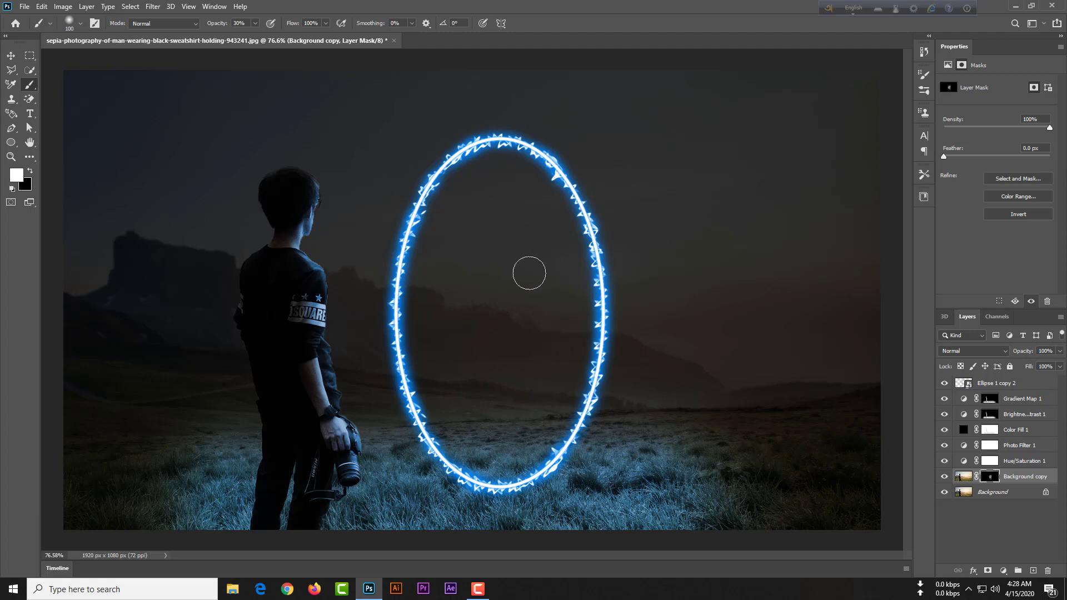
pyautogui.click(82, 25)
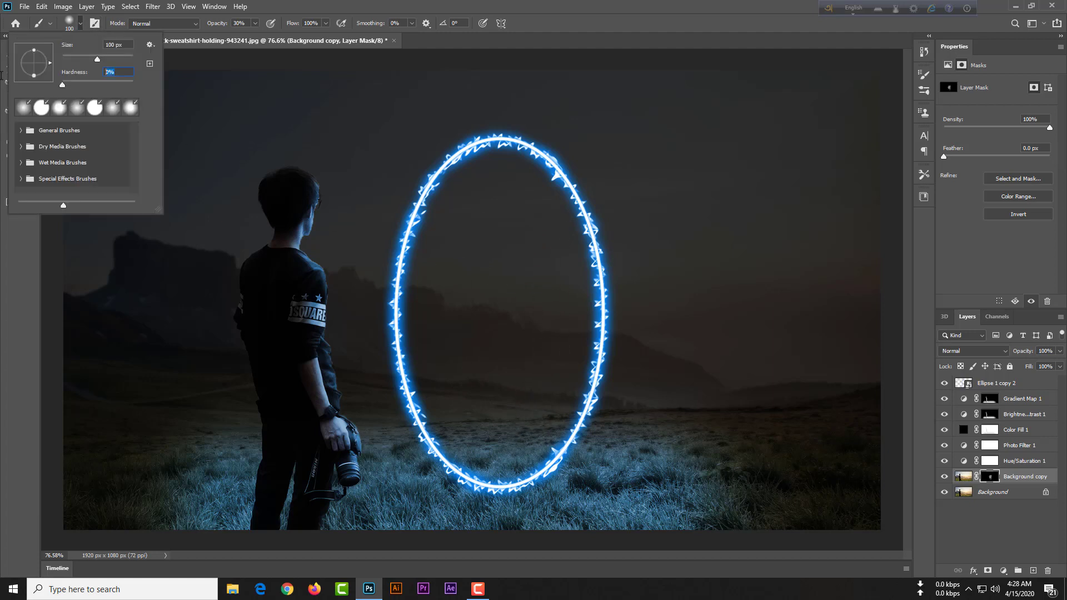
pyautogui.press('Return')
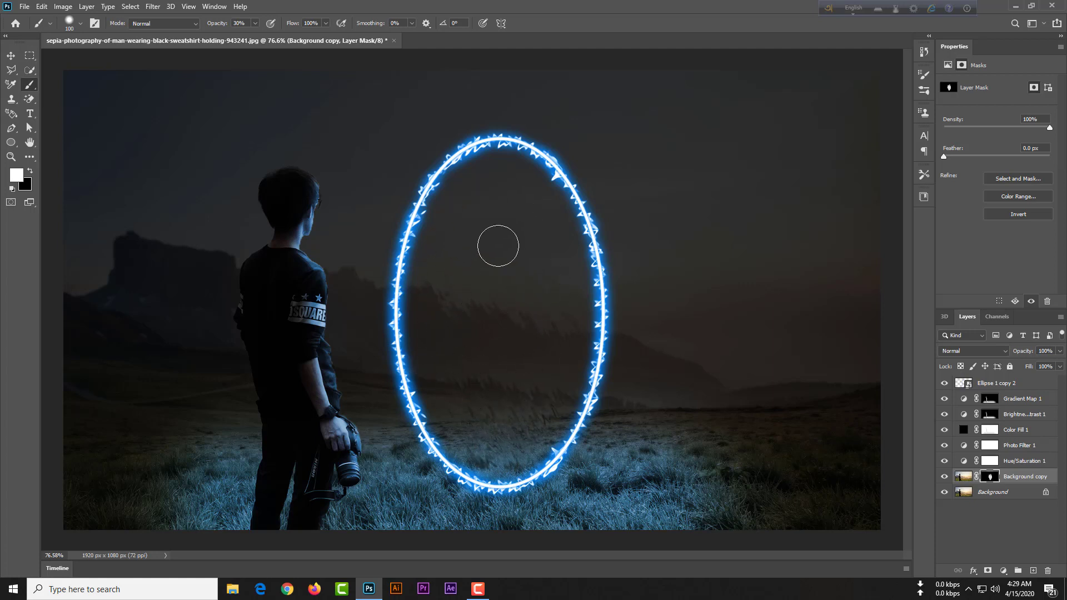
# Step: Add a Hue/Saturation adjustment layer above Ellipse 1 copy 2 with Hue +156 and Saturation -25
pyautogui.scroll(-1, 528, 355)
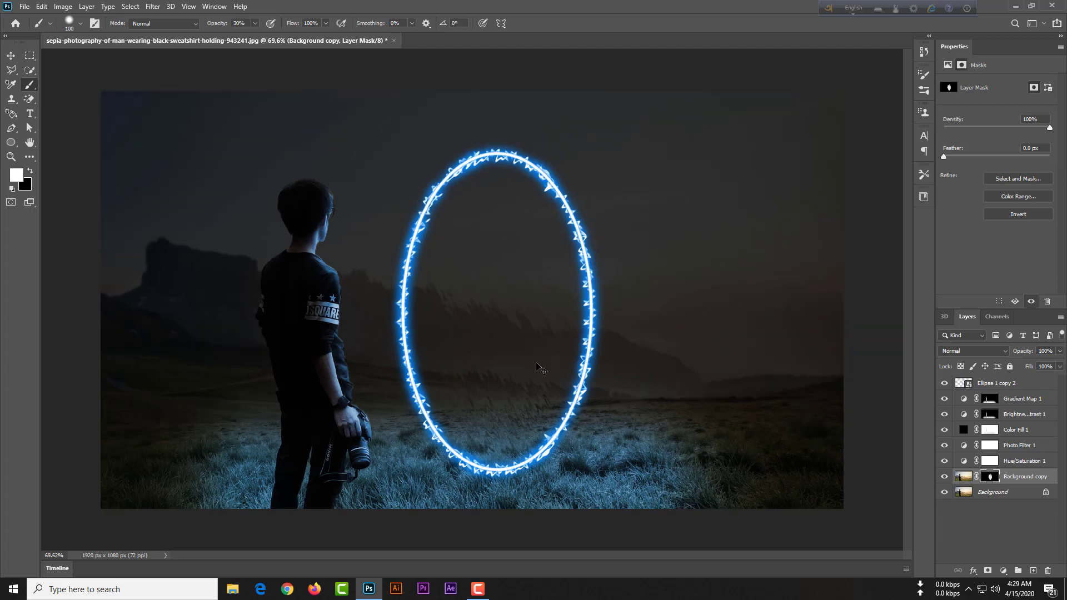
pyautogui.scroll(-1, 650, 388)
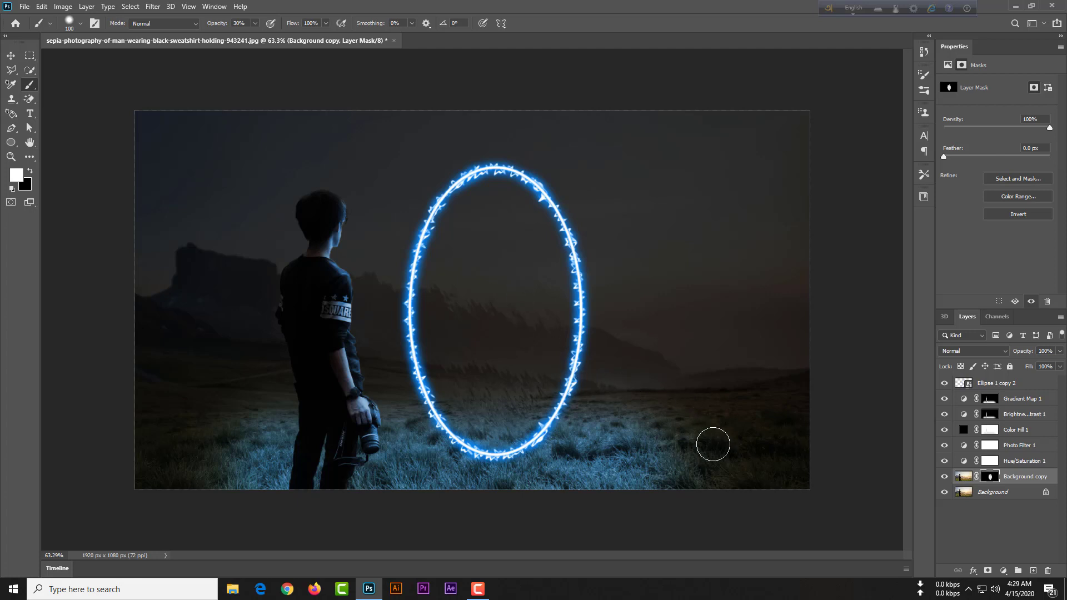
pyautogui.hotkey('ctrl', '-')
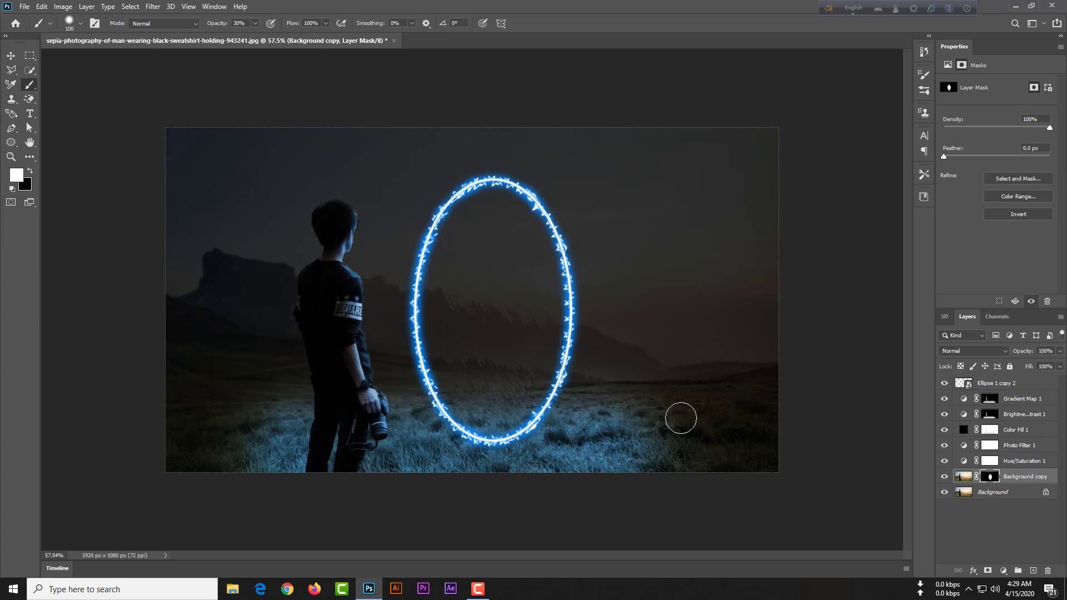
pyautogui.click(990, 385)
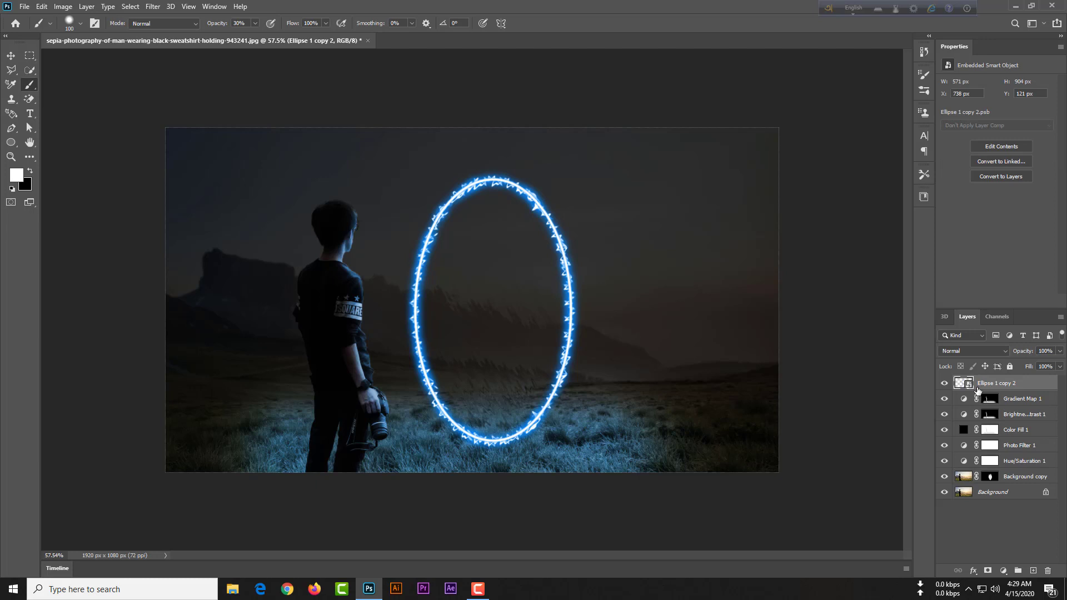
pyautogui.click(1003, 570)
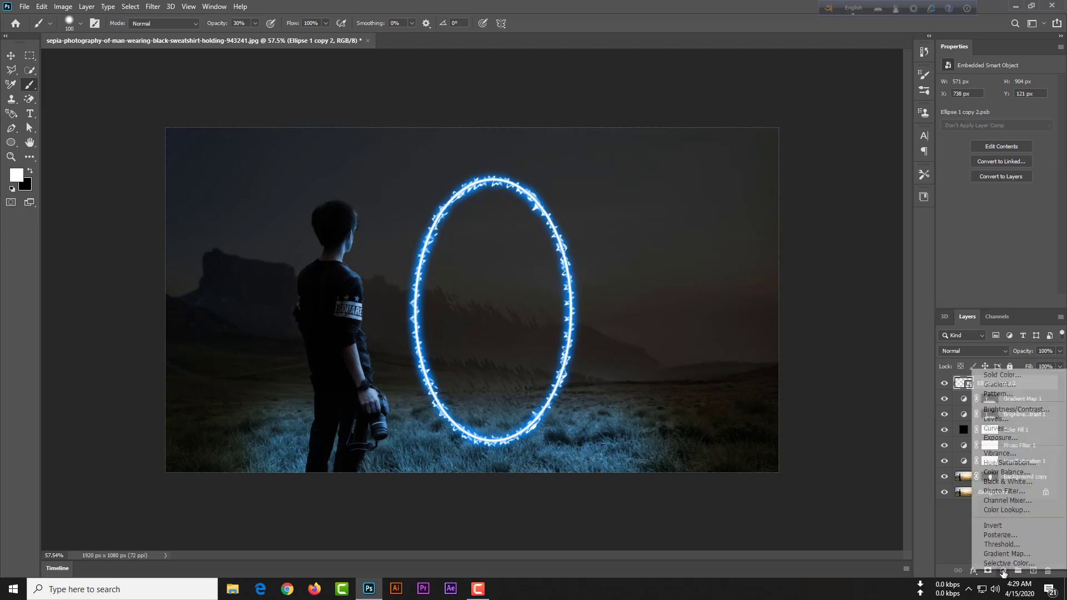
pyautogui.click(1009, 463)
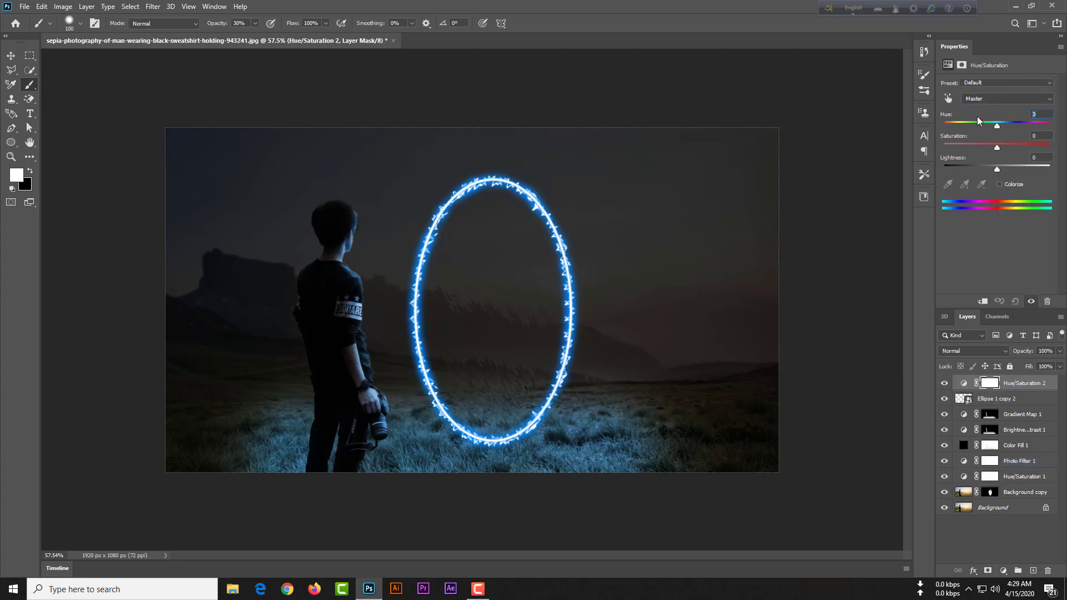
pyautogui.write('156')
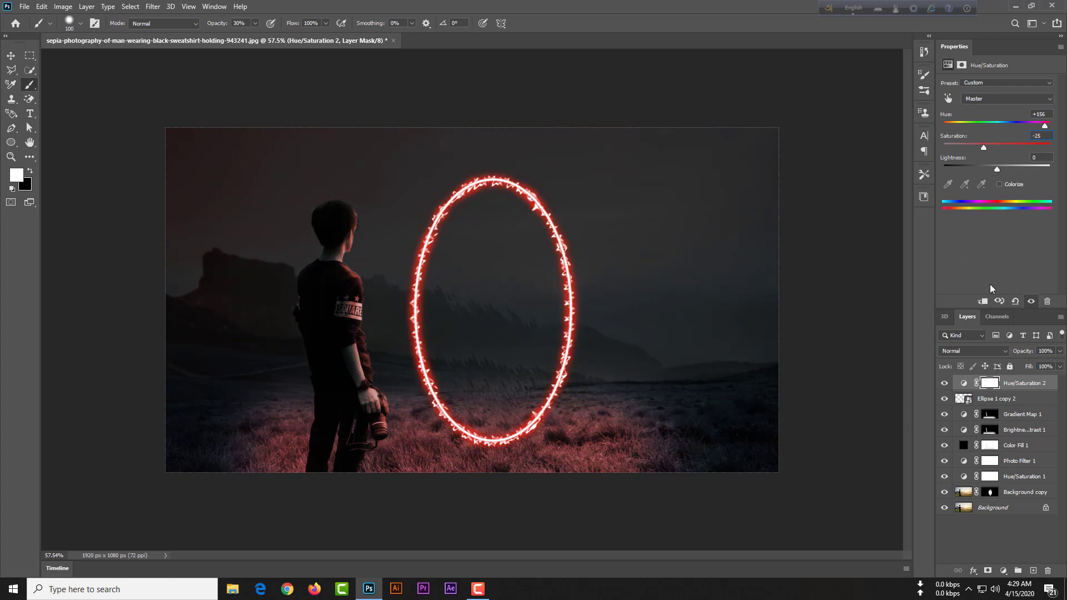
pyautogui.press('Return')
# Step: Compare the image with and without the Hue/Saturation 2 adjustment, leaving it visible, and inspect the portal up close
pyautogui.click(948, 384)
pyautogui.click(948, 384)
pyautogui.click(948, 383)
pyautogui.click(947, 383)
pyautogui.click(947, 383)
pyautogui.click(948, 383)
pyautogui.click(948, 383)
pyautogui.click(948, 384)
pyautogui.click(12, 57)
pyautogui.scroll(1, 710, 329)
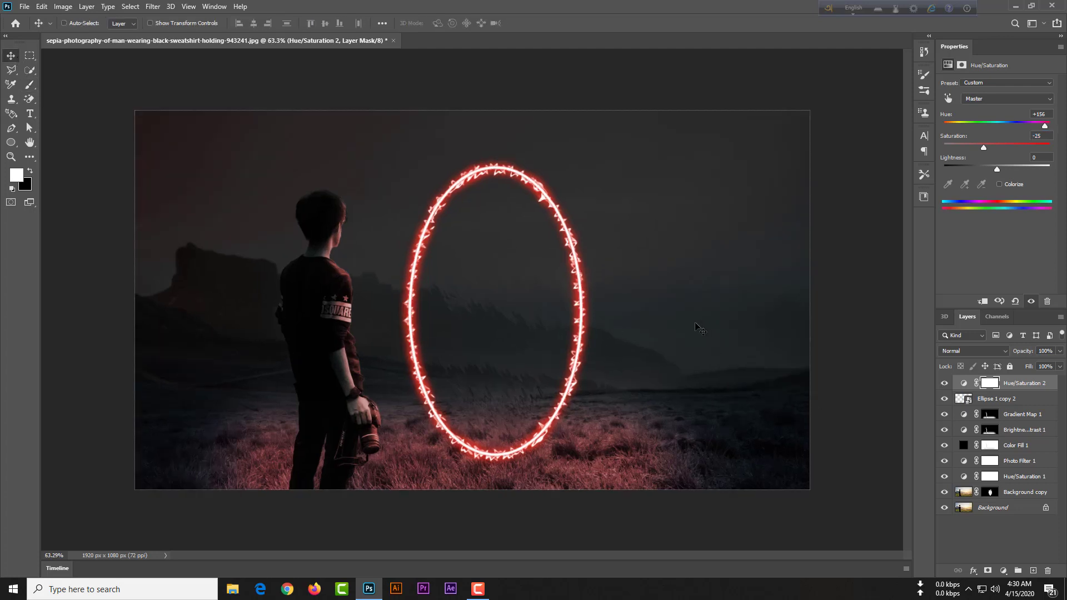
pyautogui.scroll(1, 699, 327)
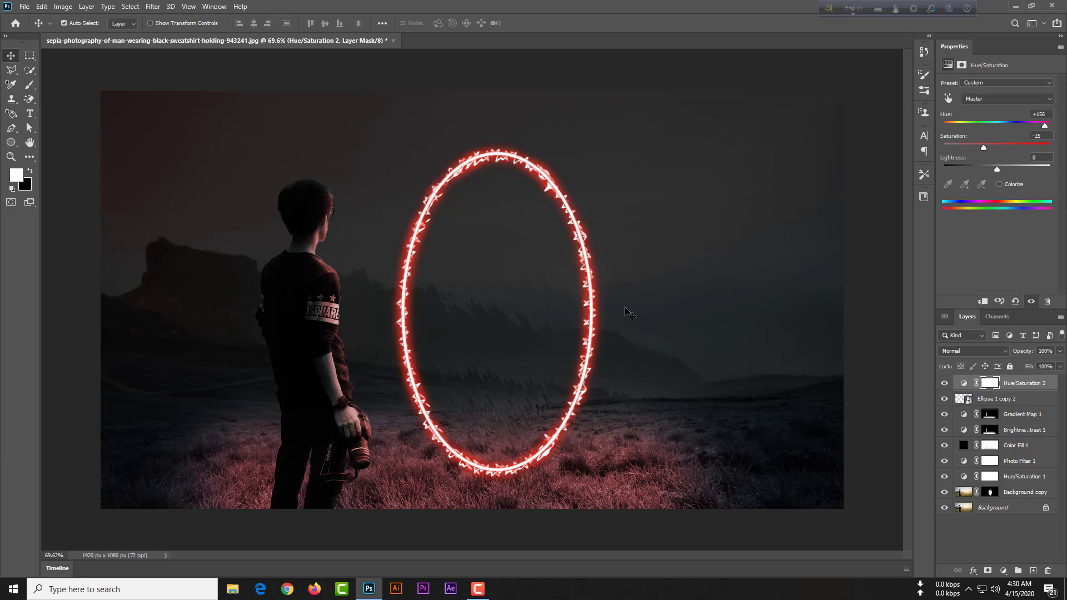